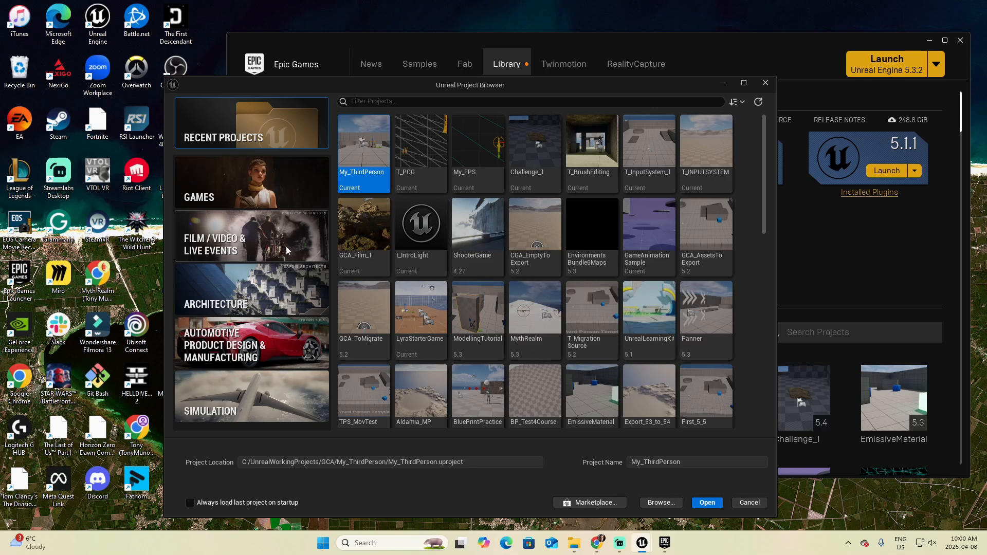
Create a new game project from the Third Person template and name it t_lightDemo.
click(213, 184)
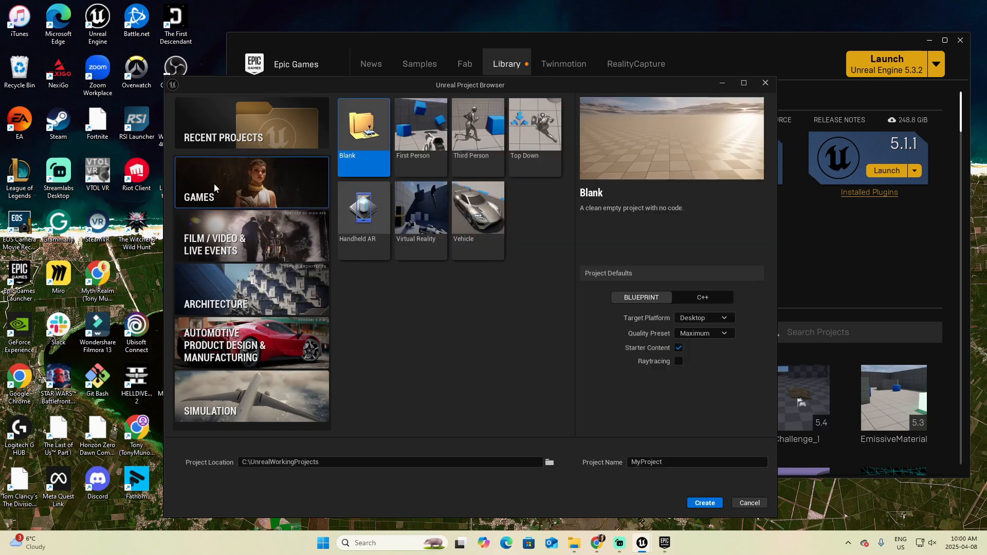
click(471, 131)
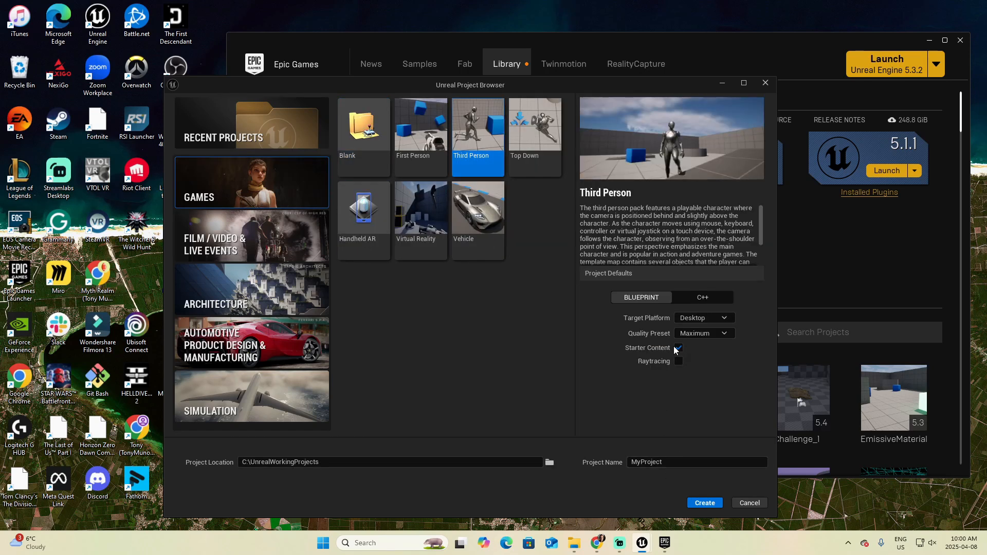
double_click(663, 462)
text(t_MyDemo)
click(705, 503)
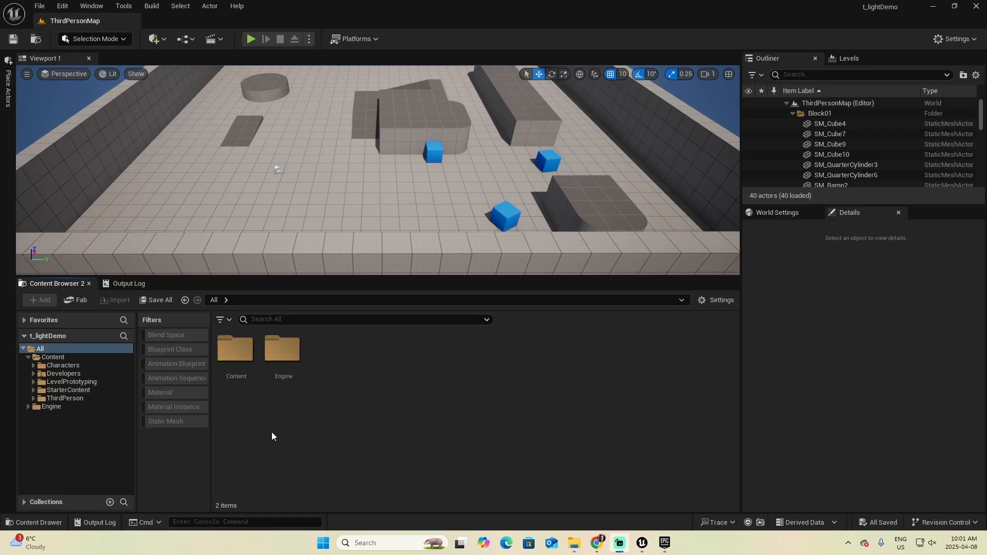
Create a folder named _Game inside the Content folder and open it.
right_click(557, 402)
click(591, 198)
text(_Game)
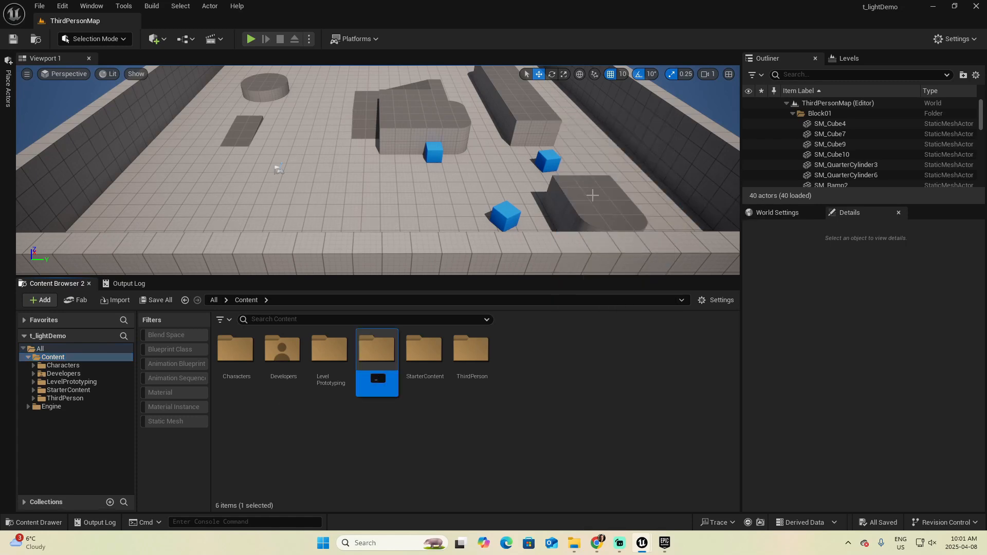
key(Return)
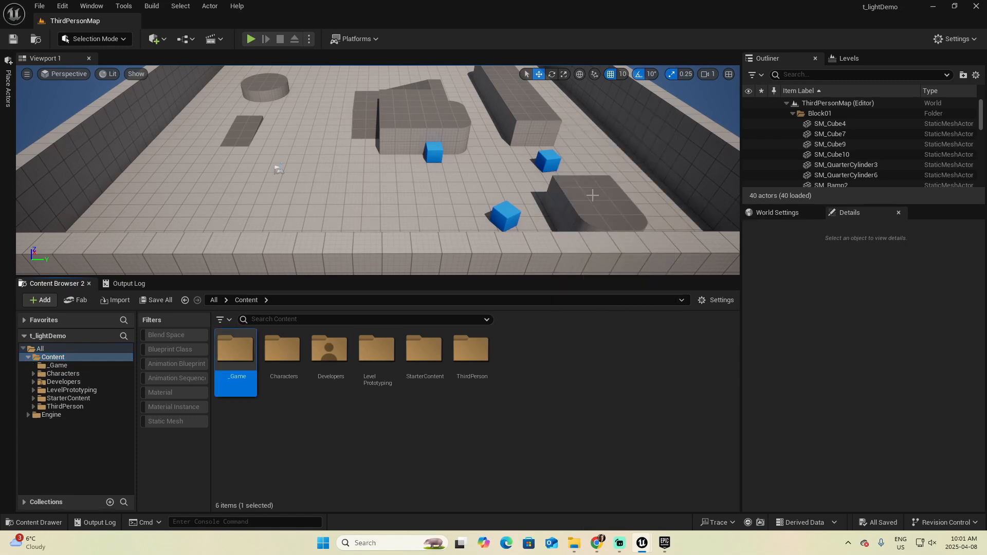
double_click(235, 350)
Create a new level from the Basic template.
click(39, 6)
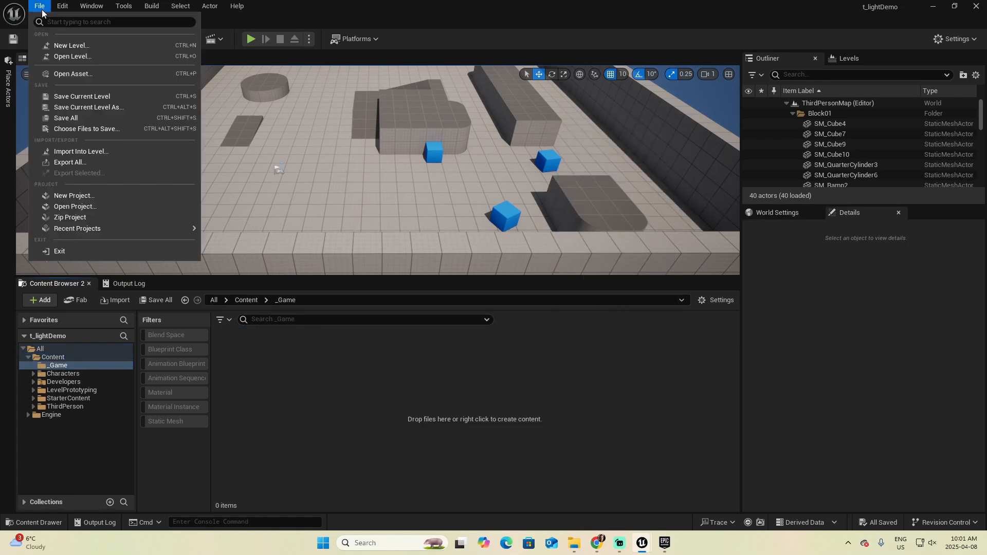
click(76, 47)
click(494, 208)
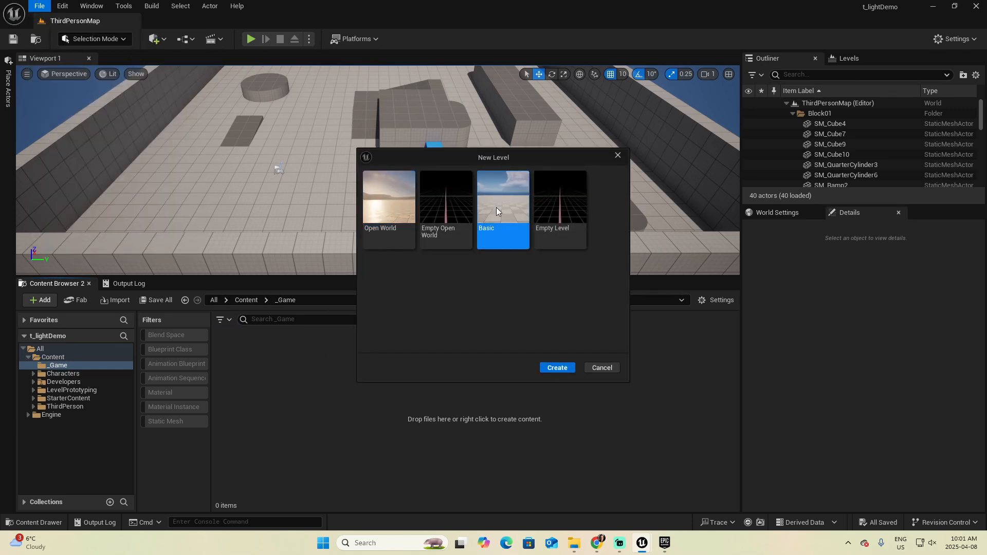
click(566, 368)
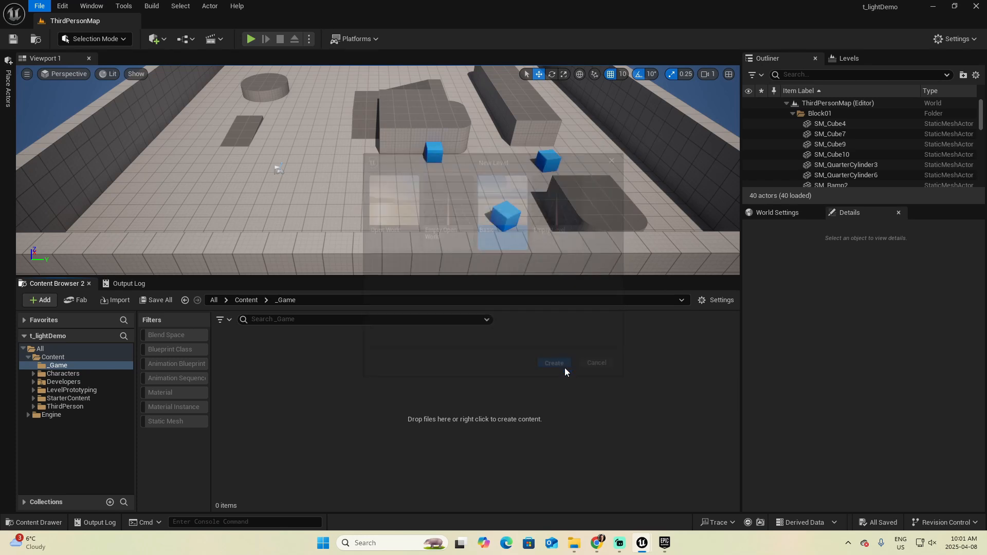
Save the current level as Level1 in the _Game folder.
click(39, 6)
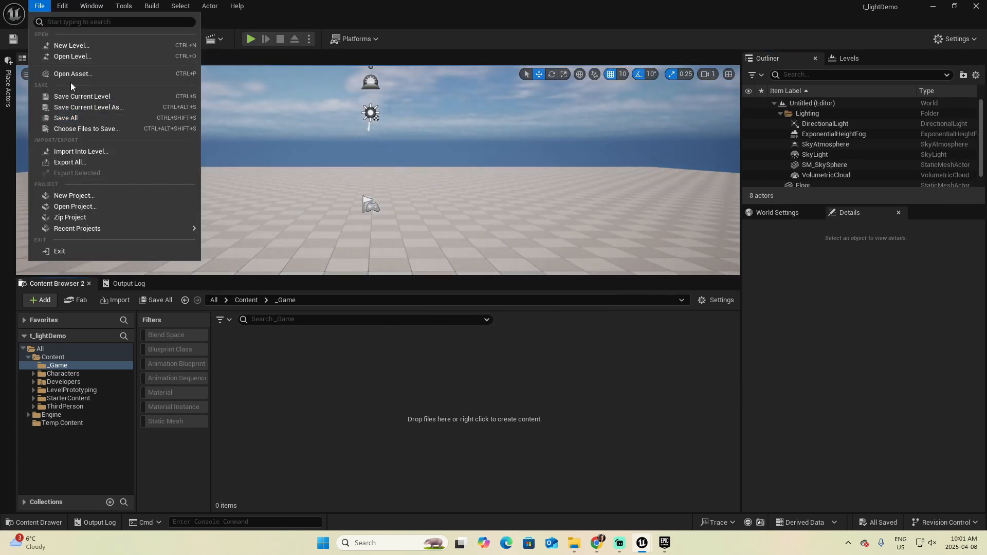
click(72, 102)
double_click(373, 149)
text(Level1)
click(724, 427)
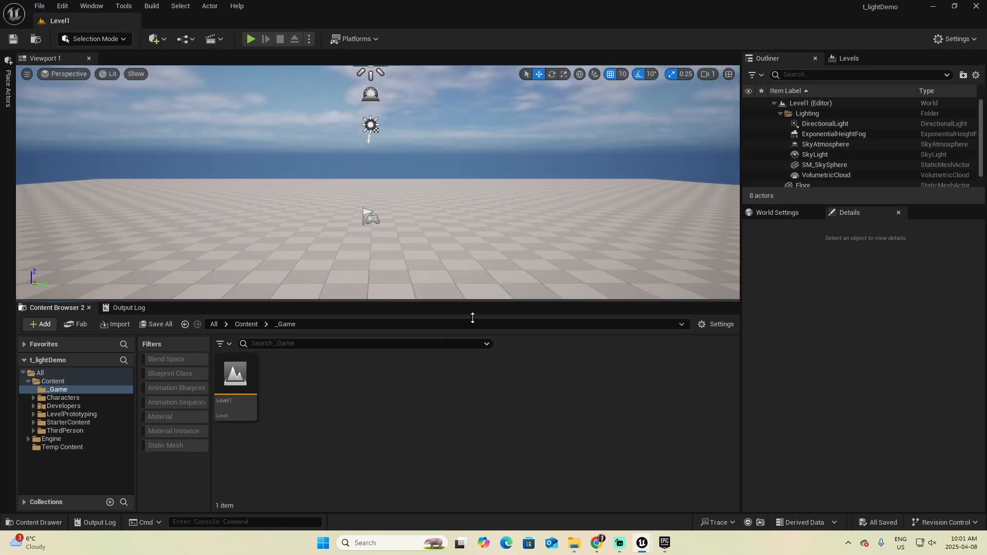
Select the floor in the level and give the Content Browser more height.
click(547, 322)
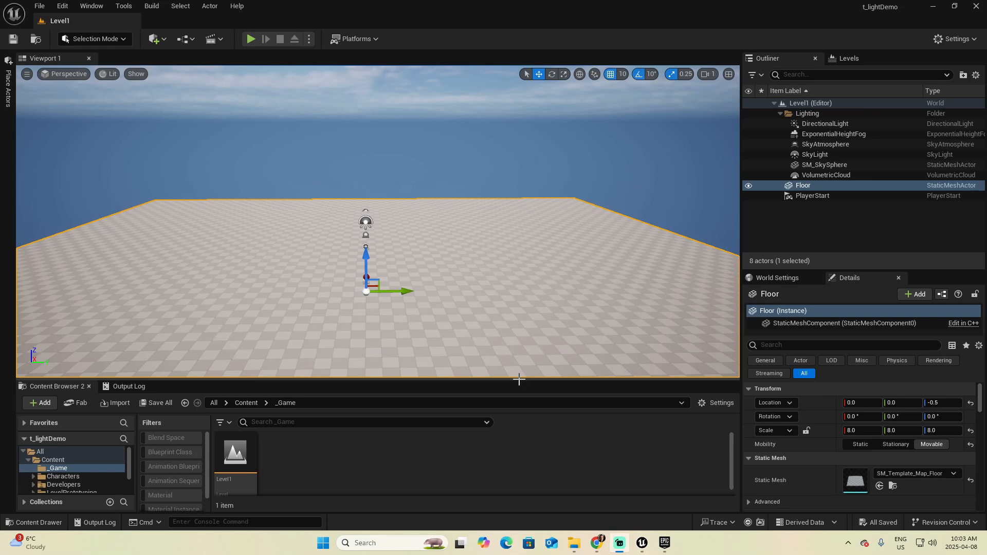
drag(518, 379, 518, 333)
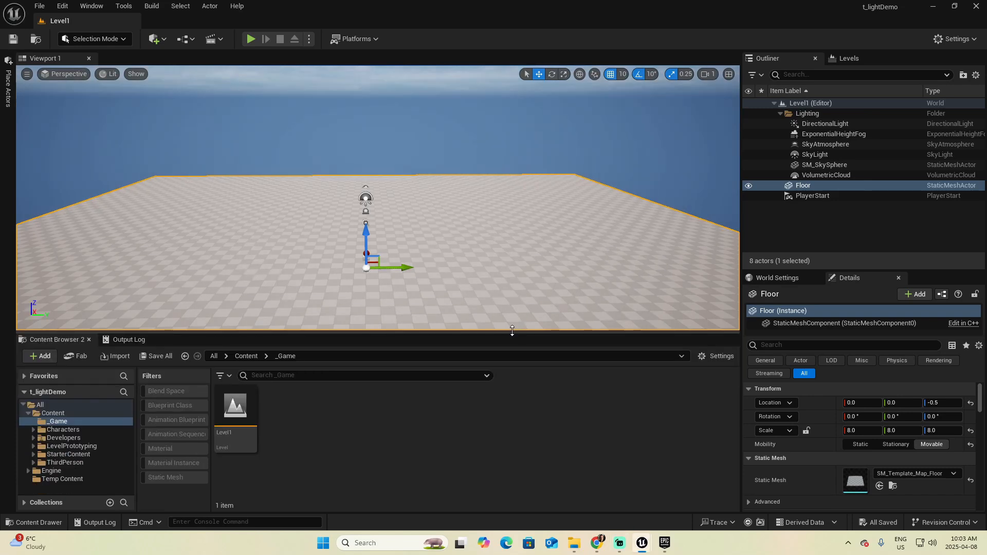
Open the Fab marketplace and search it for quixel.
click(76, 356)
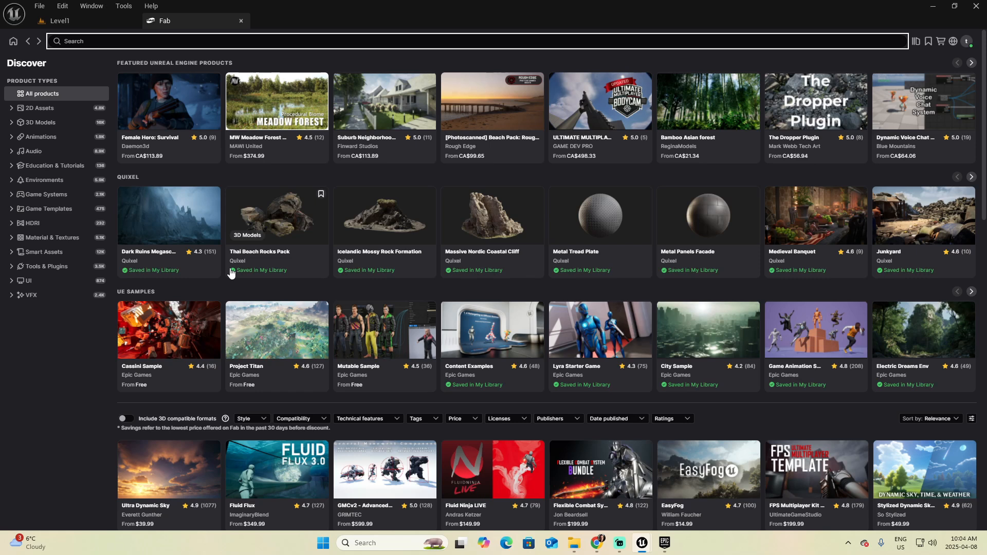
click(60, 21)
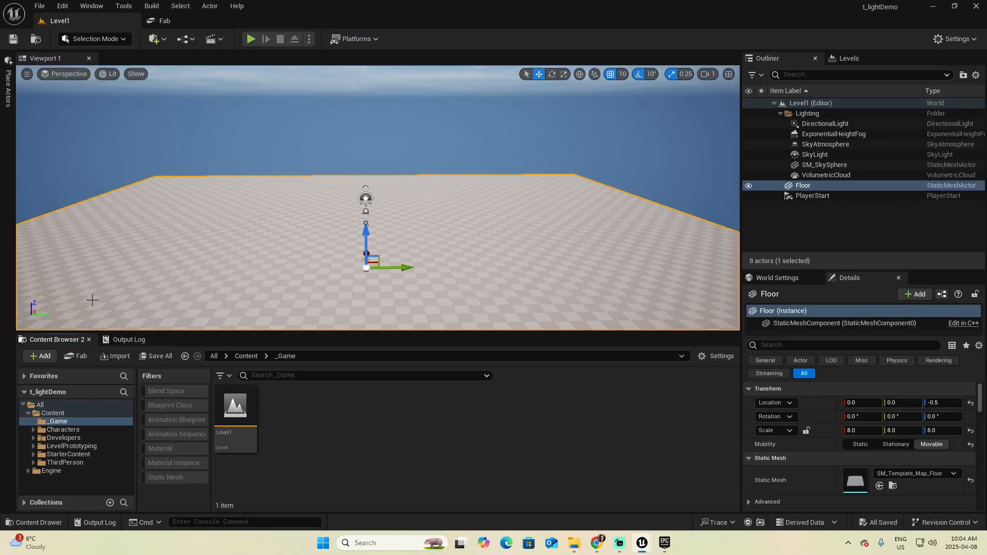
click(195, 22)
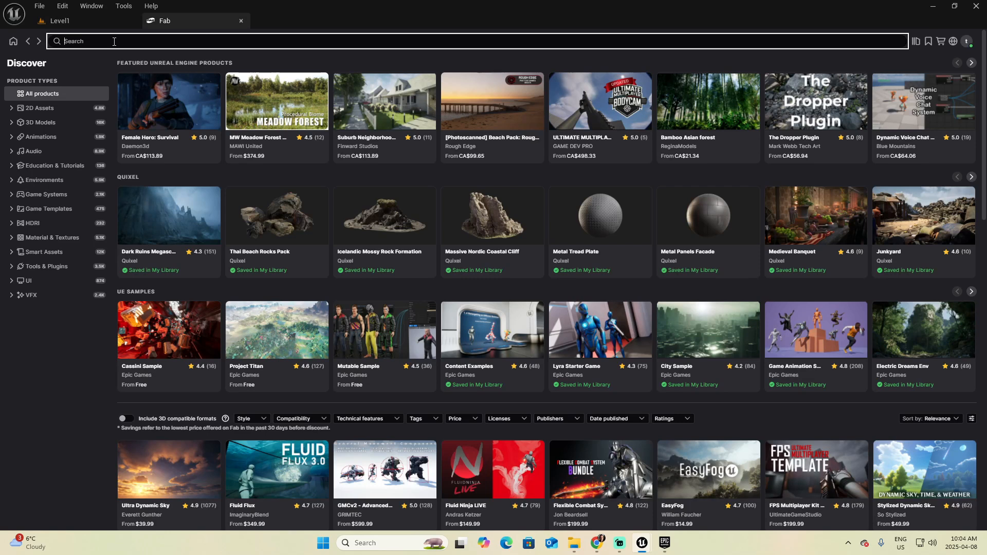
text(quixel)
key(Return)
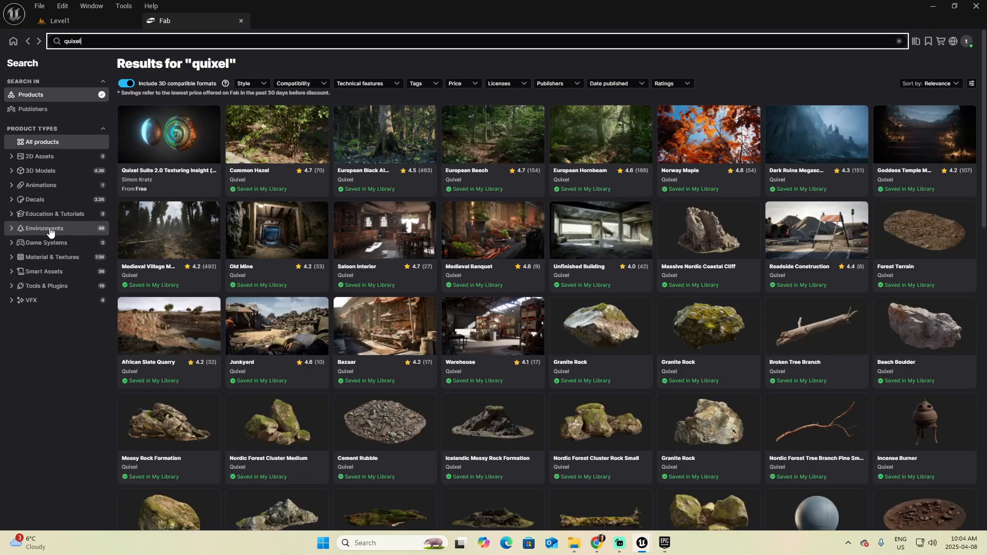
Restrict the Fab results to Material & Textures and refine the search to quixel forest.
click(43, 259)
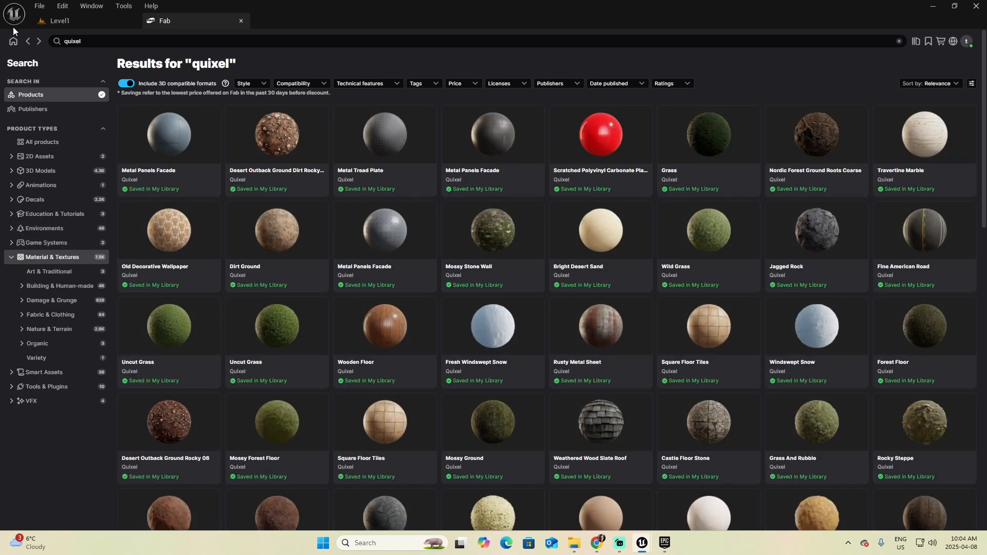
click(117, 42)
text(forest)
key(Return)
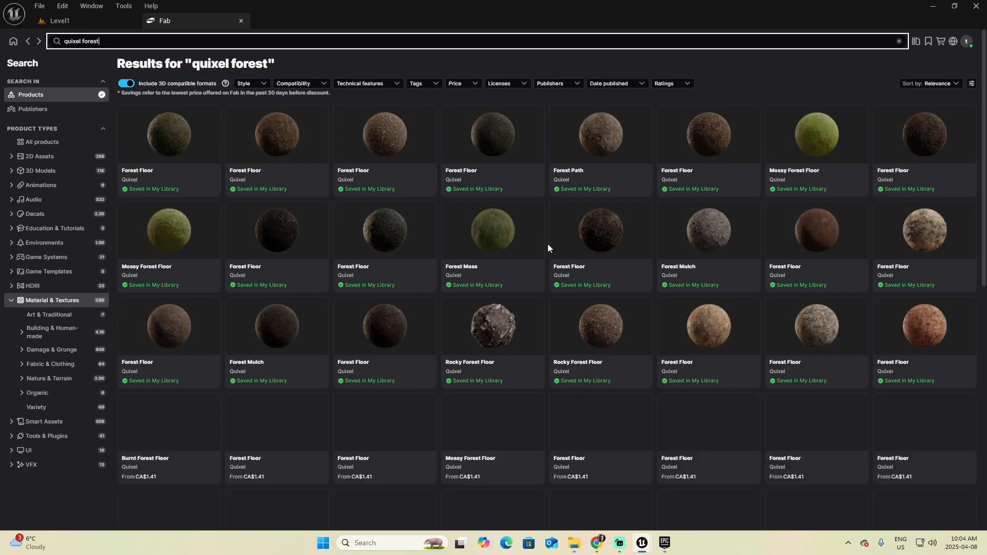
Filter the forest material results by price to show only free products.
click(472, 85)
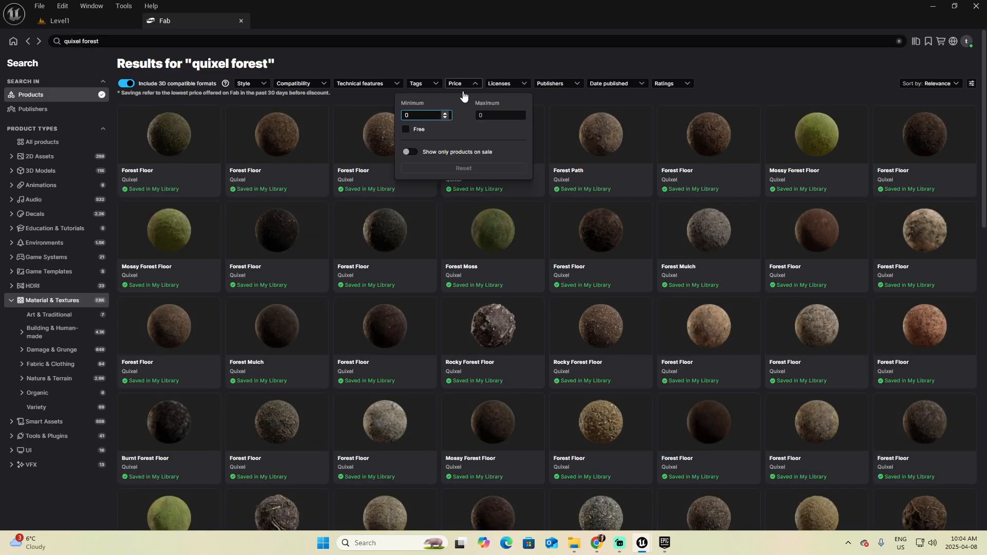
click(405, 129)
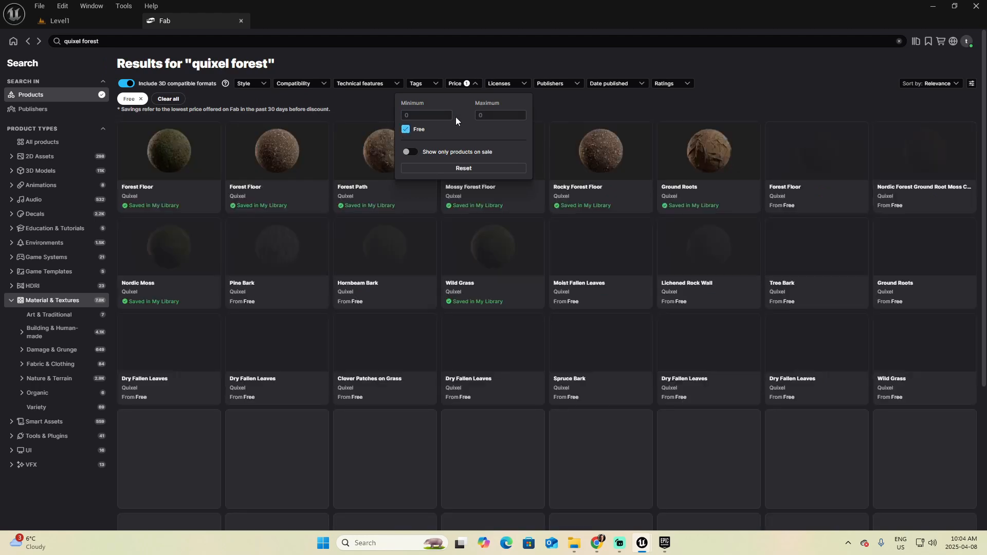
click(554, 105)
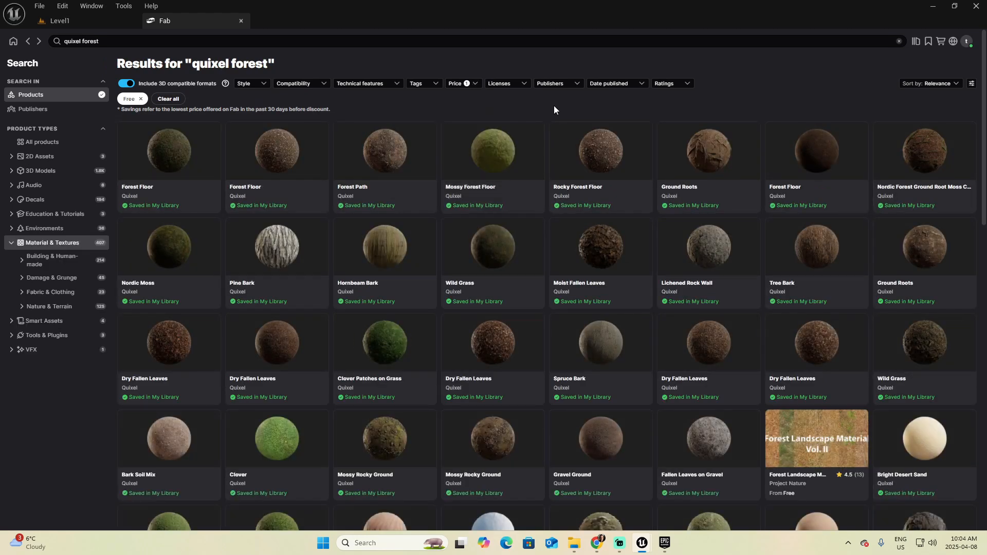
Open the Mossy Rocky Ground material from the results and add it to the project.
scroll(496, 279, down, 2)
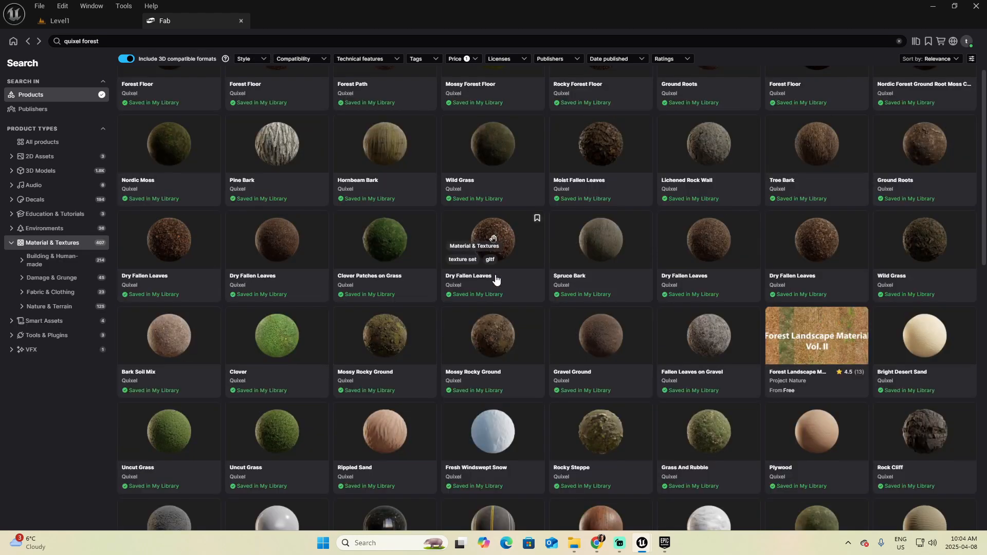
click(379, 337)
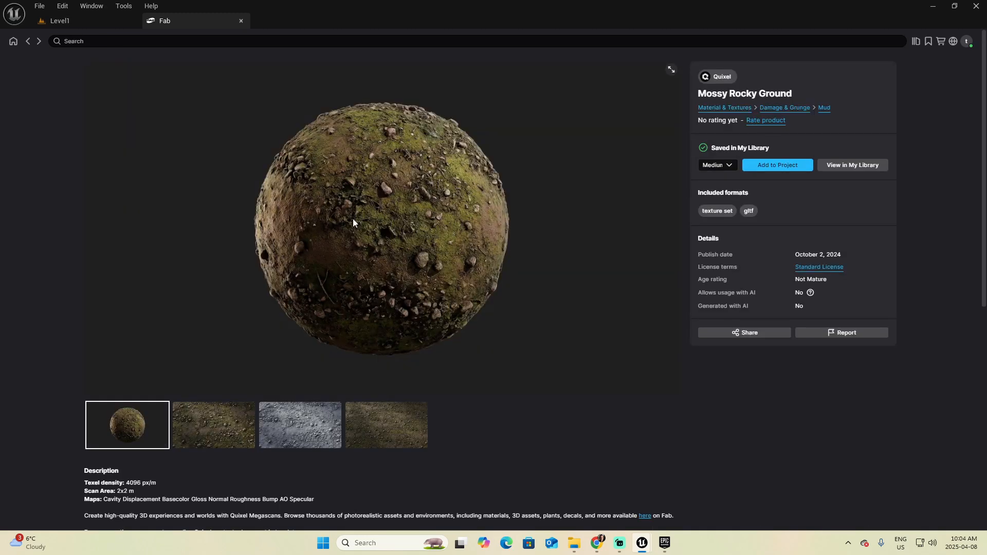
click(766, 164)
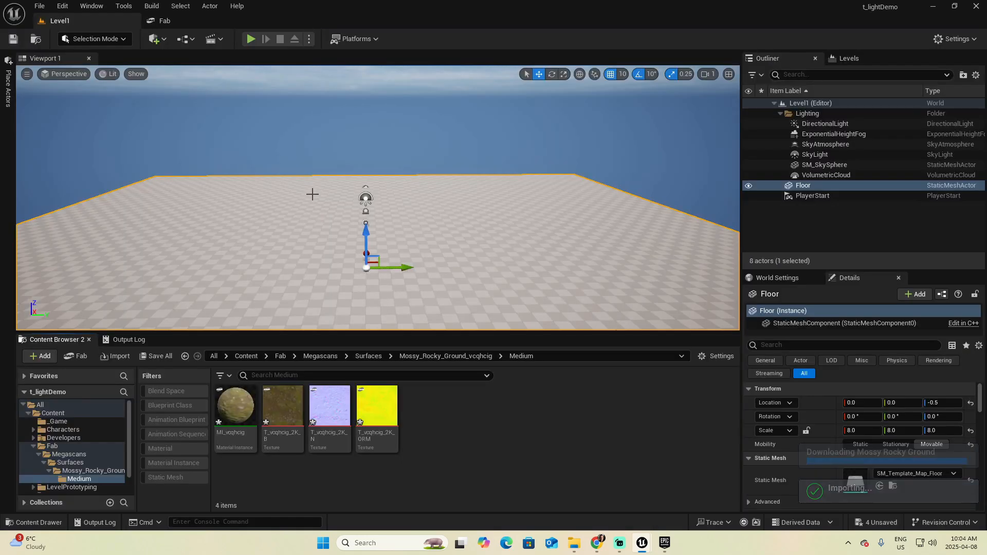
Return to the Fab results, change the product type to 3D Models and search for quixel forest rock.
click(163, 21)
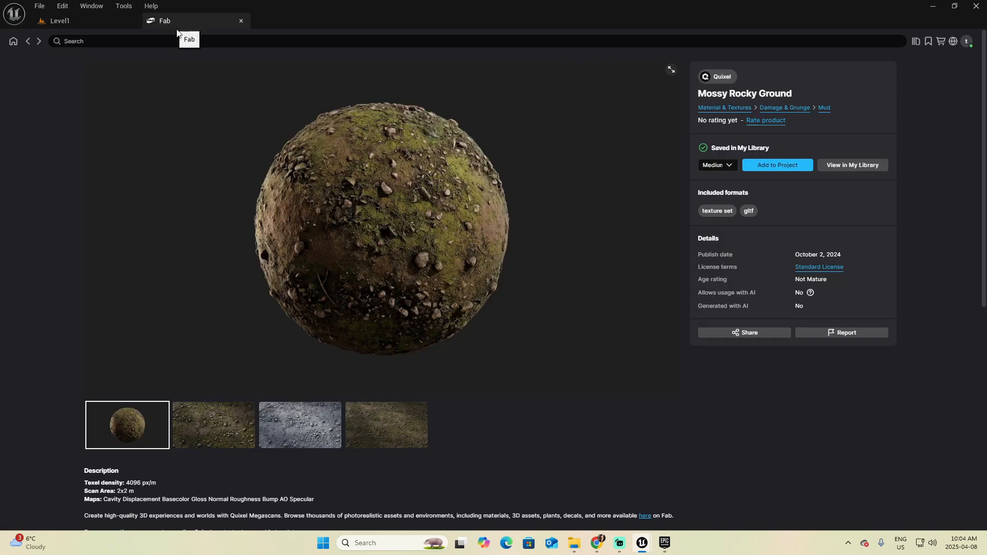
click(28, 42)
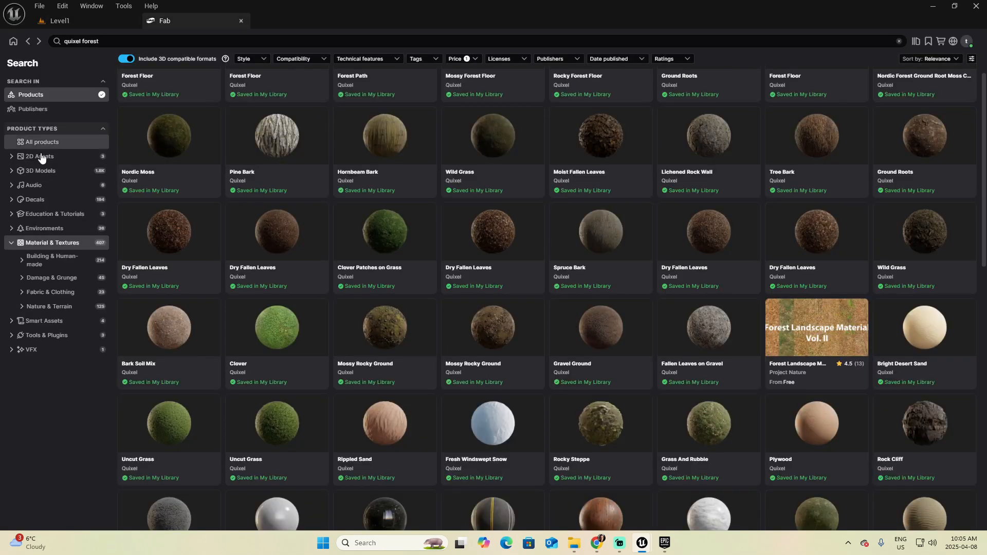
click(37, 171)
click(163, 41)
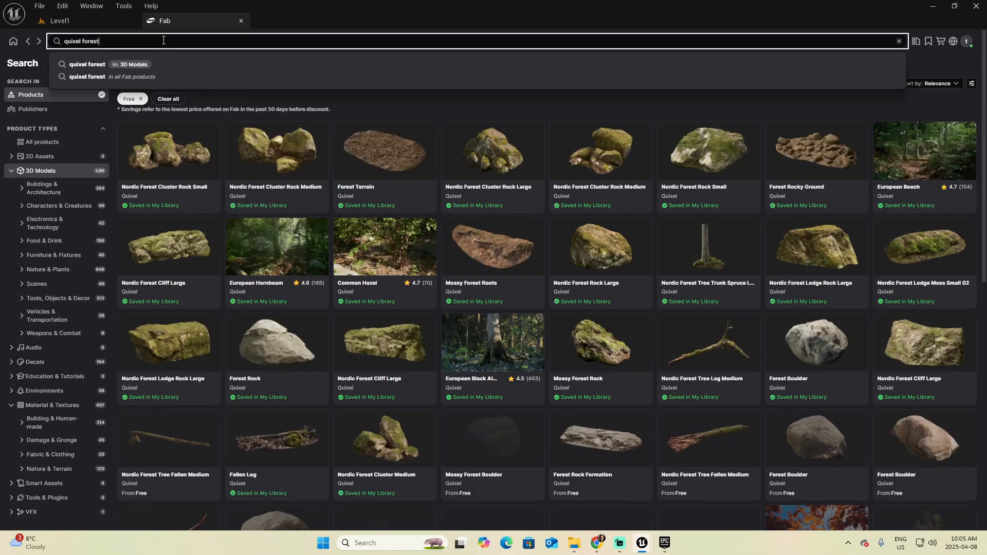
text(rocks)
key(Return)
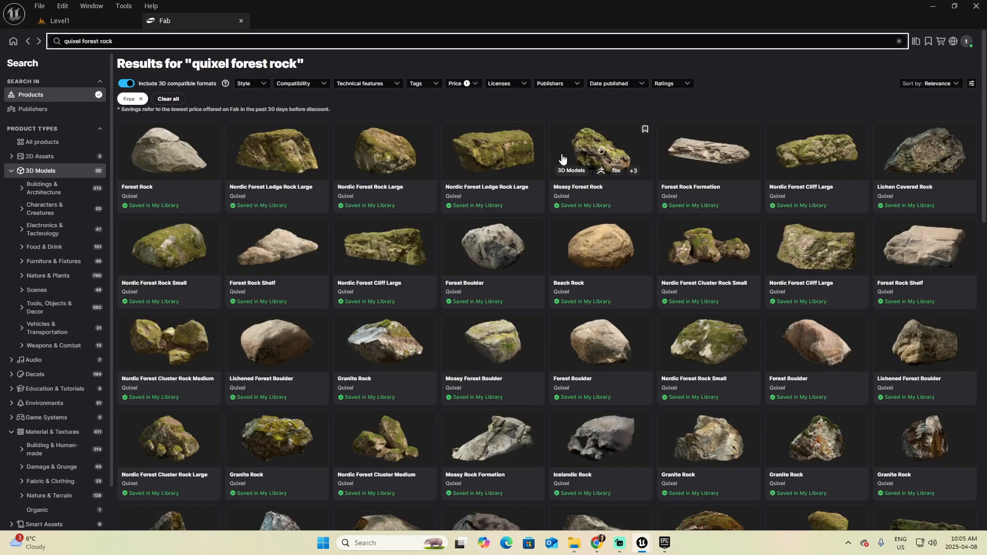
Add the Nordic Forest Cluster Medium model to the project and view the Nordic Forest Cluster Rock Medium model.
click(372, 442)
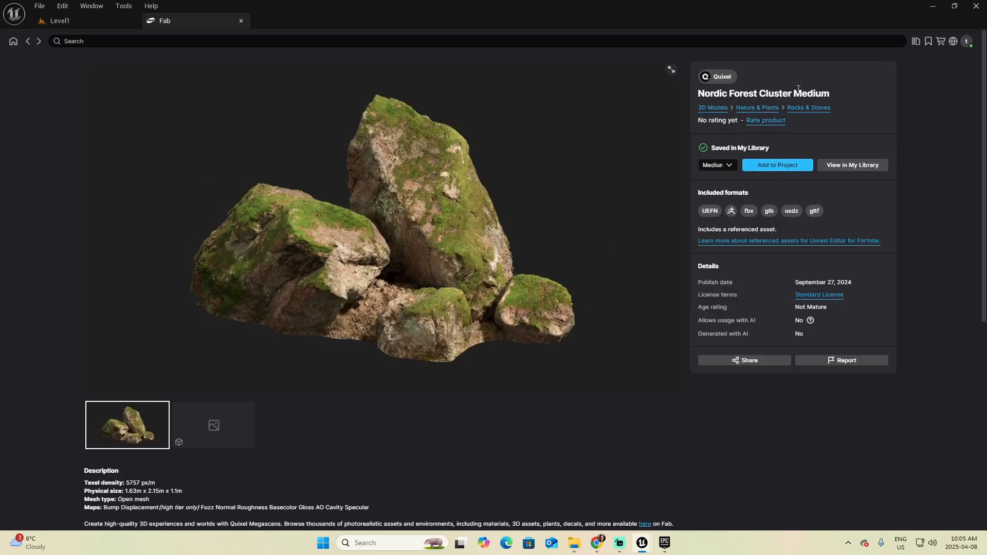
click(777, 166)
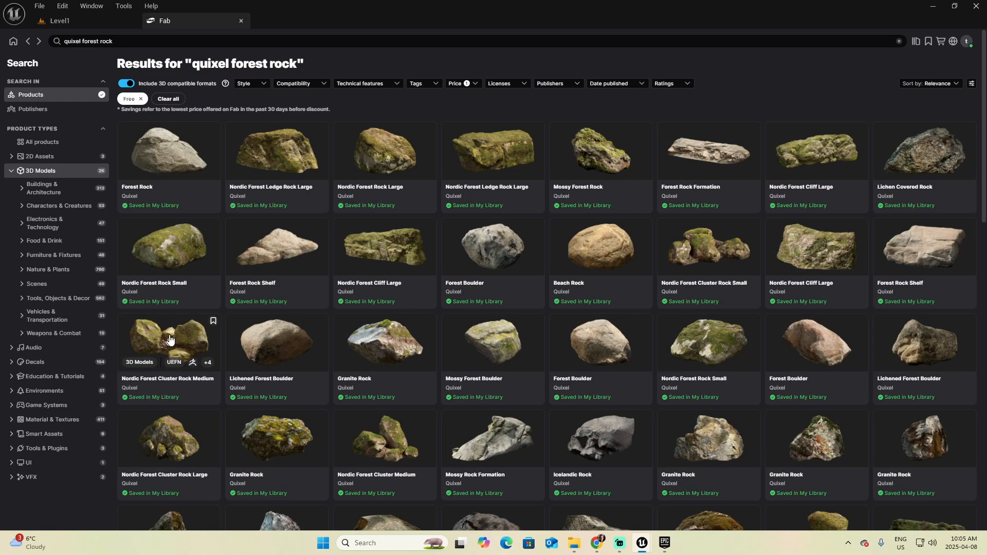
click(170, 340)
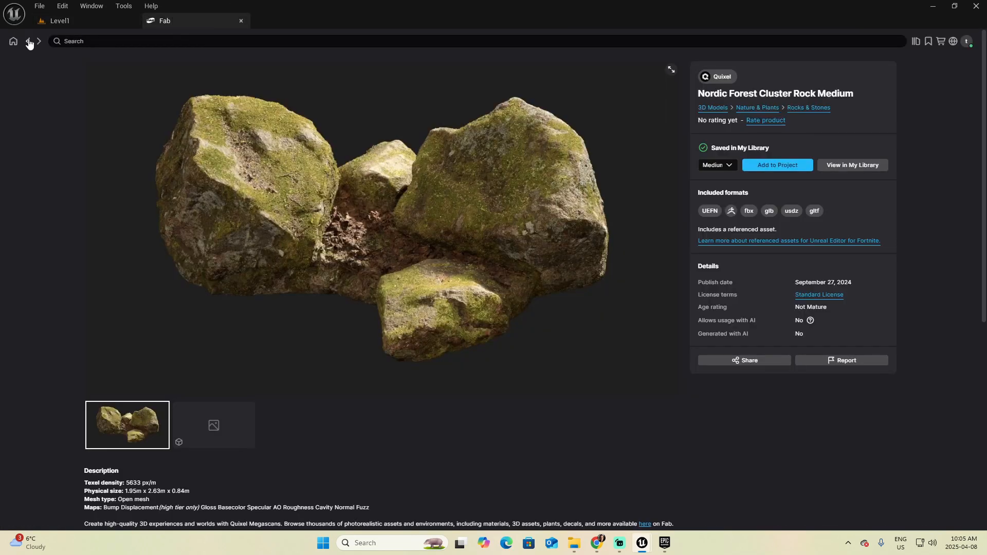
click(29, 43)
Add the Nordic Forest Cliff Large model to the project and return to the results.
click(832, 145)
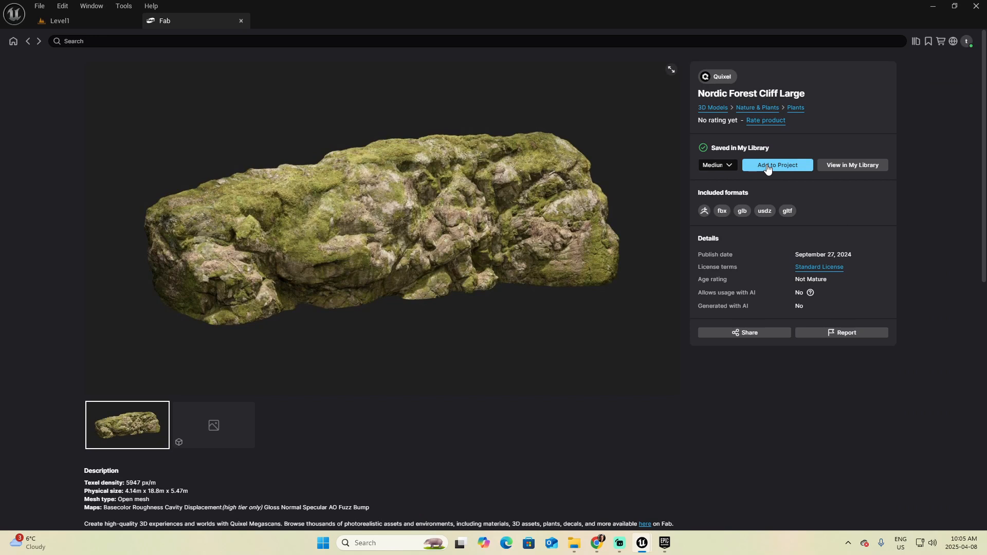
click(766, 169)
click(29, 41)
Browse further through the quixel forest rock results and add the Nordic Beach Rock Formation model to the project.
scroll(563, 297, down, 4)
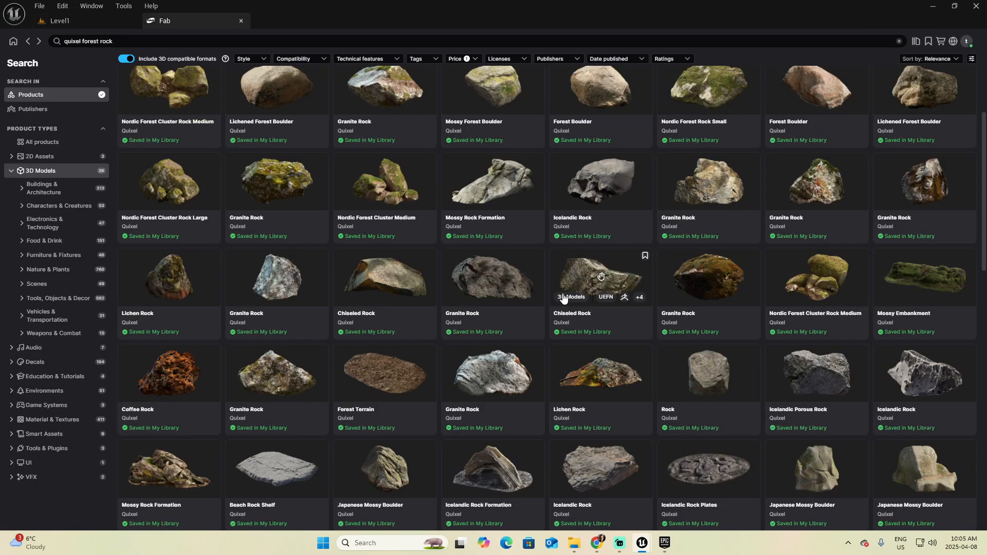
scroll(563, 297, down, 1)
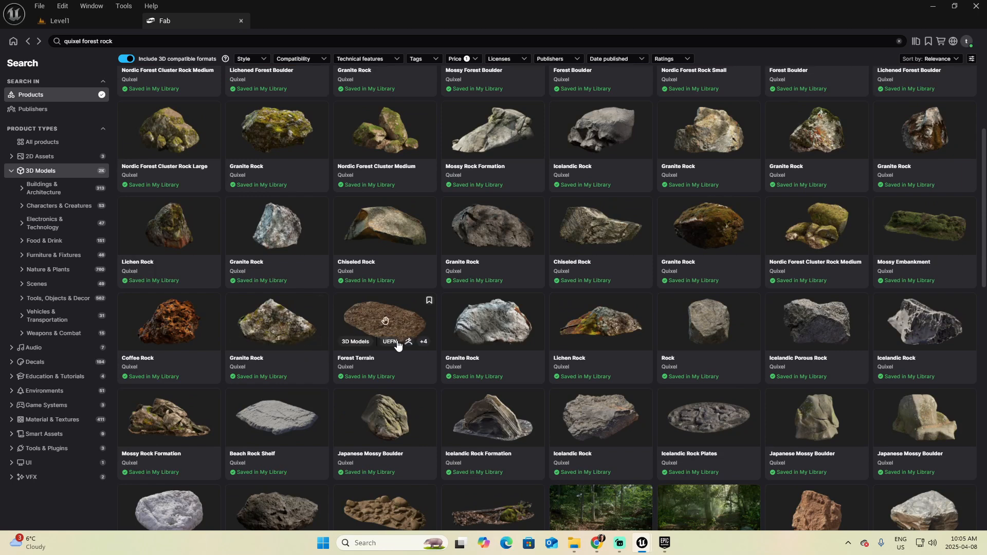
scroll(397, 346, down, 2)
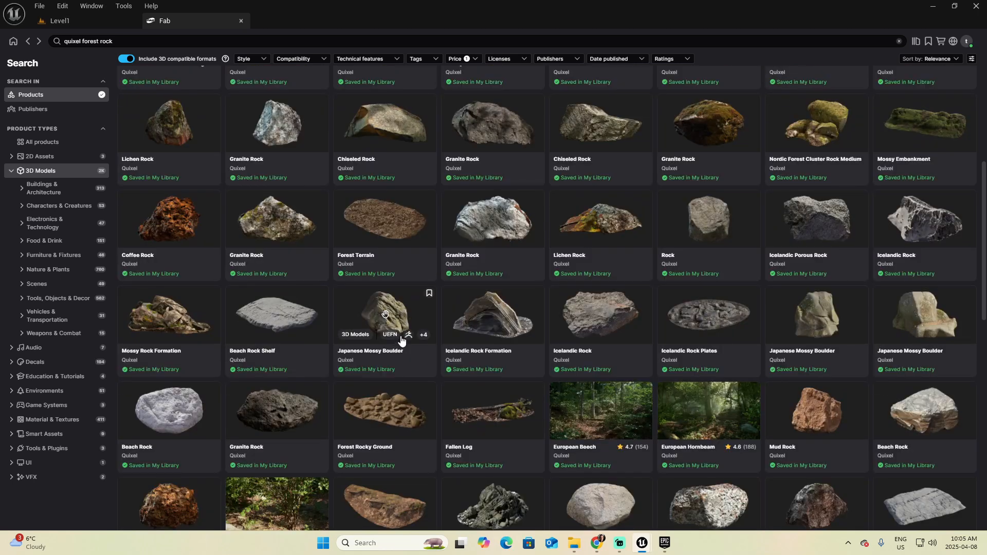
scroll(401, 340, down, 2)
scroll(394, 317, down, 5)
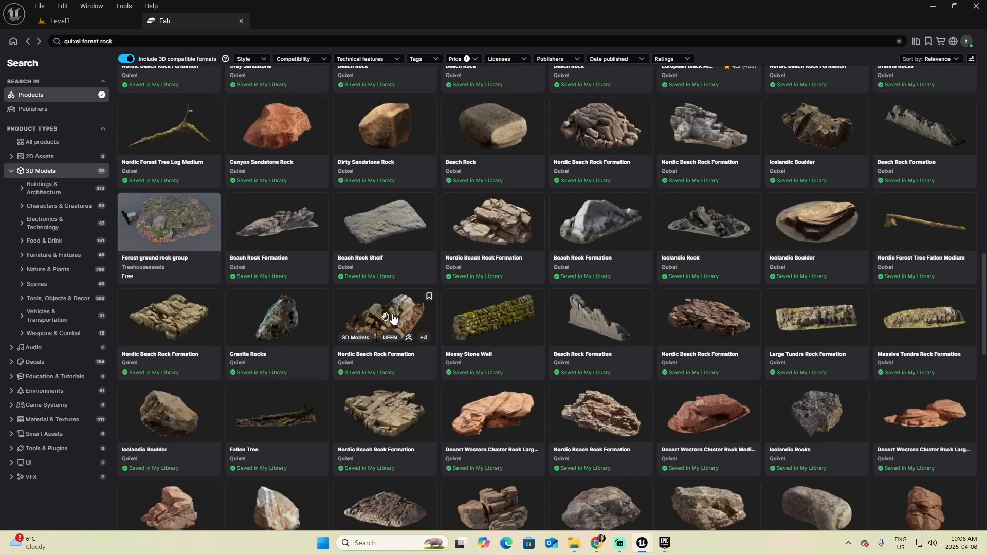
click(393, 317)
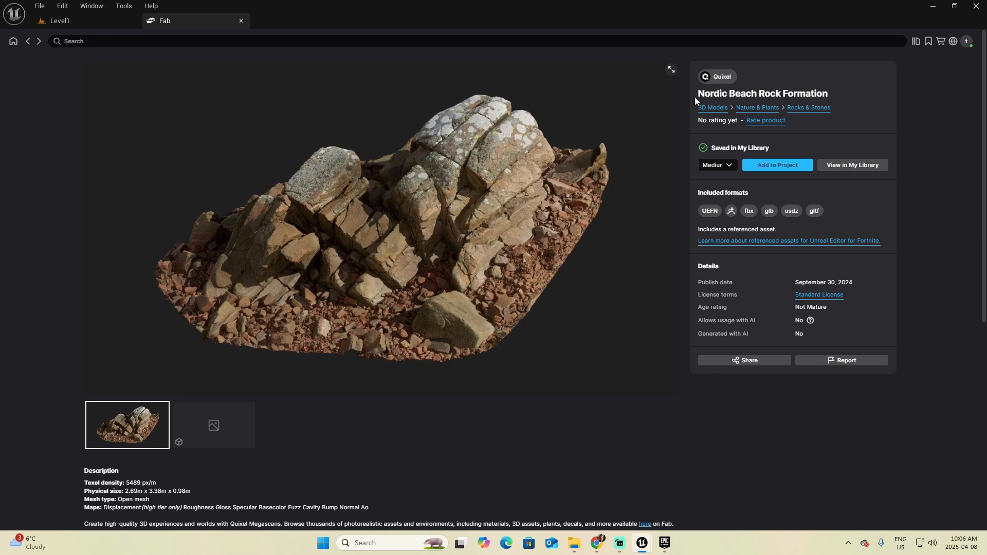
click(780, 165)
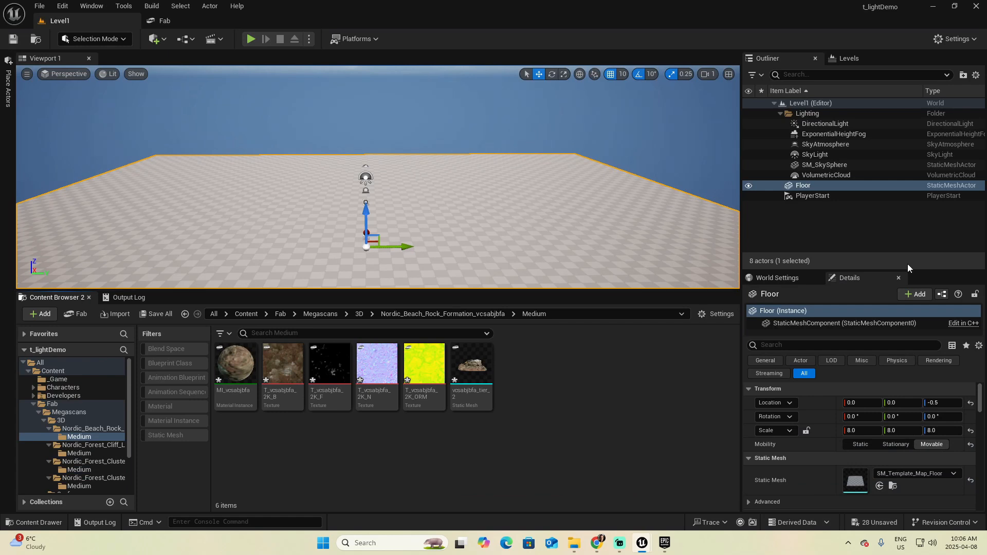
Delete the Floor actor from the level.
click(122, 41)
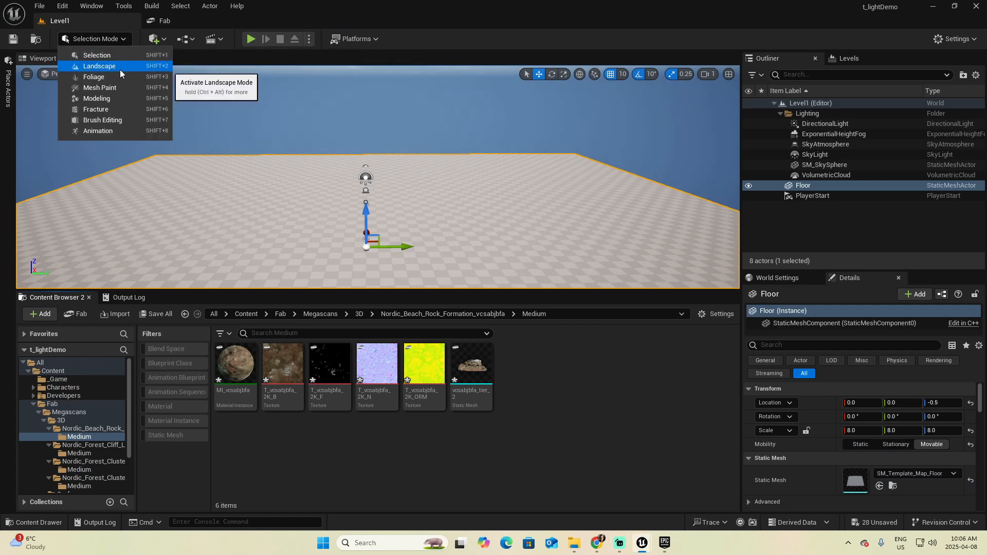
click(335, 23)
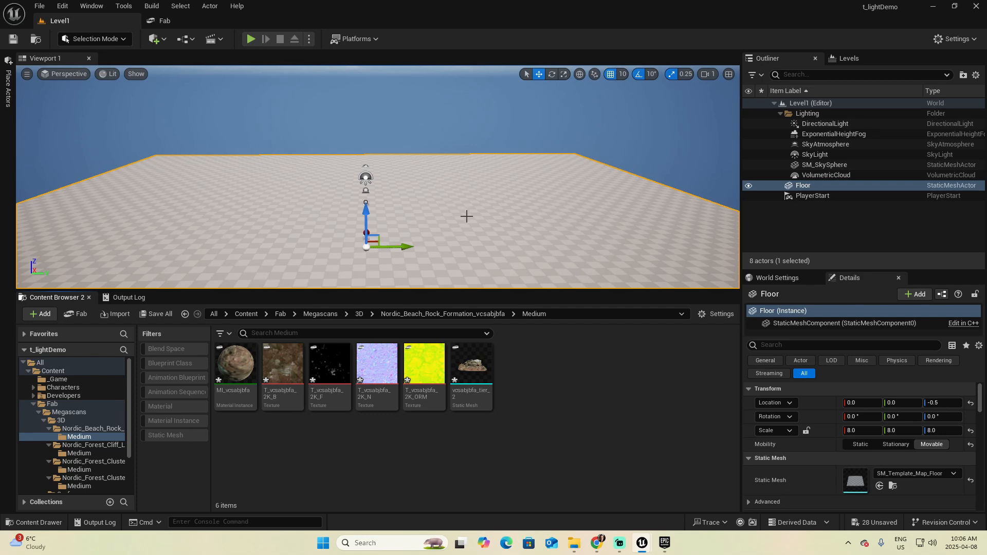
click(816, 187)
key(Delete)
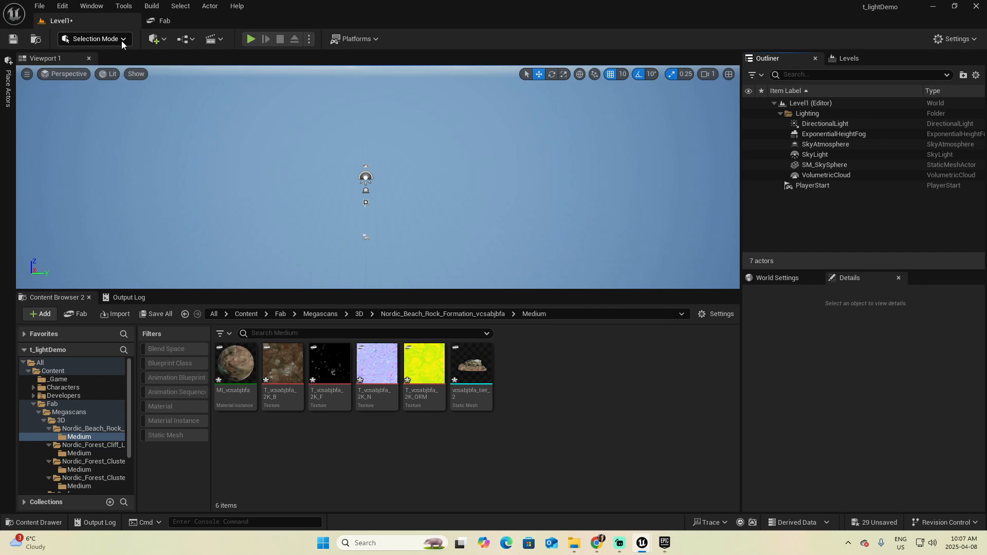
Create a new landscape in Landscape mode with the Mossy Rocky Ground material instance MI_vcqhcig assigned.
click(121, 41)
click(101, 66)
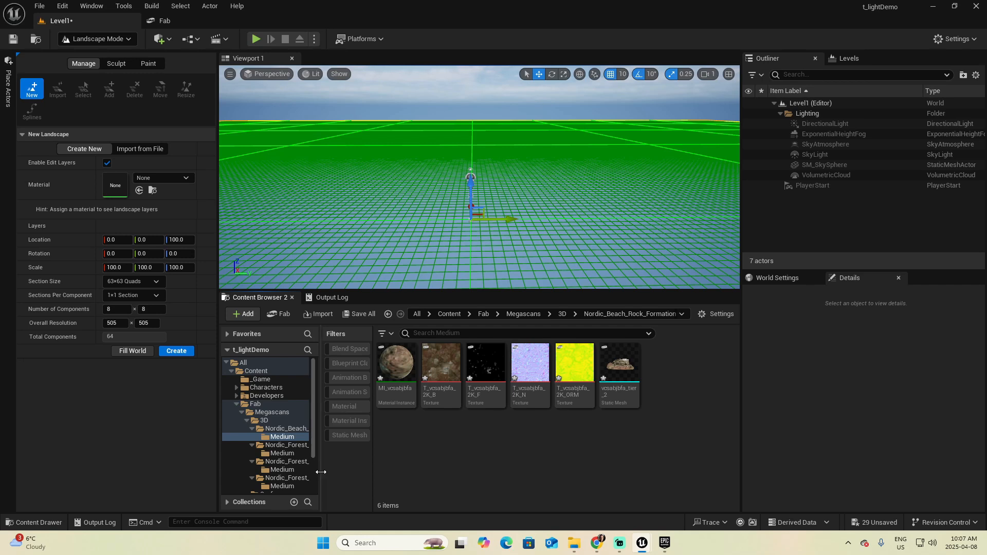
drag(320, 470, 345, 465)
click(242, 413)
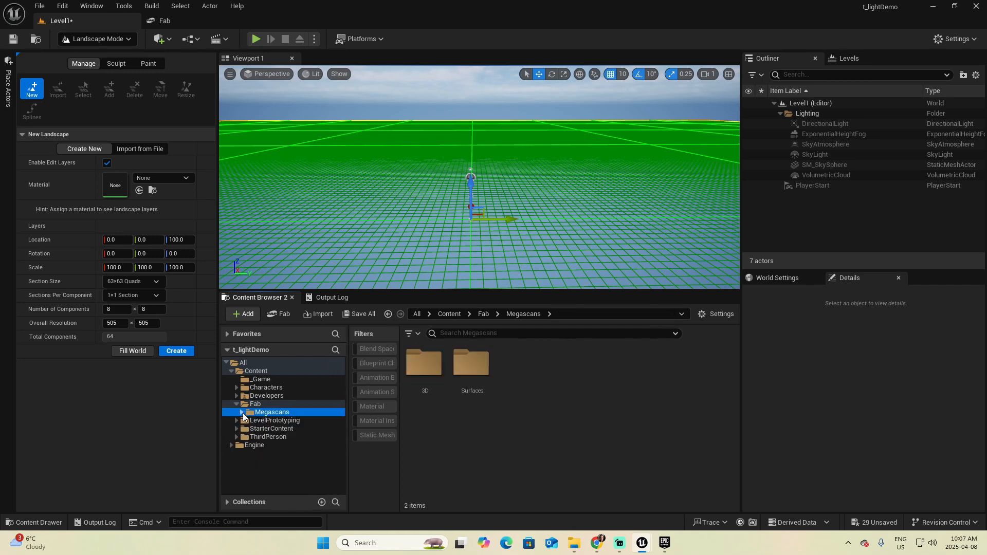
click(242, 412)
click(281, 444)
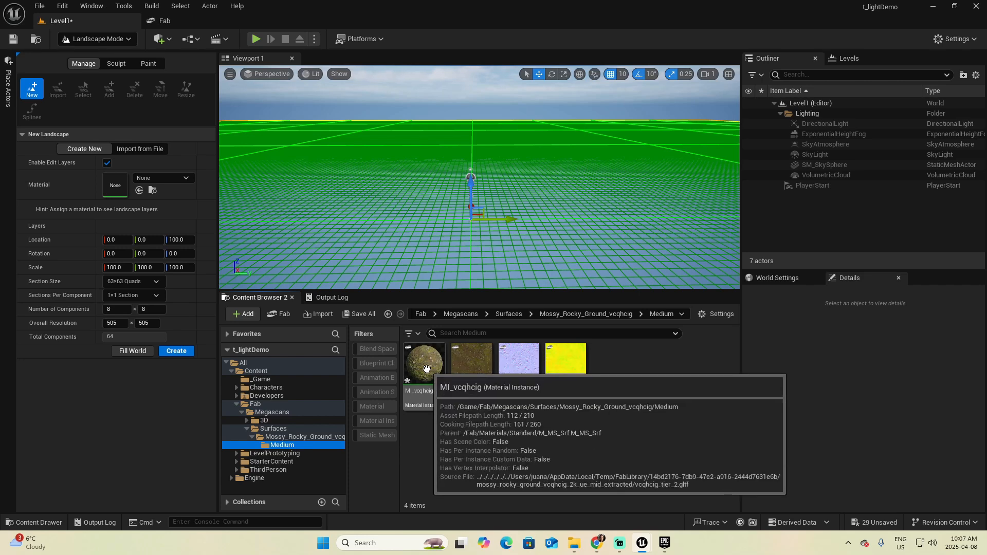
drag(426, 364, 115, 182)
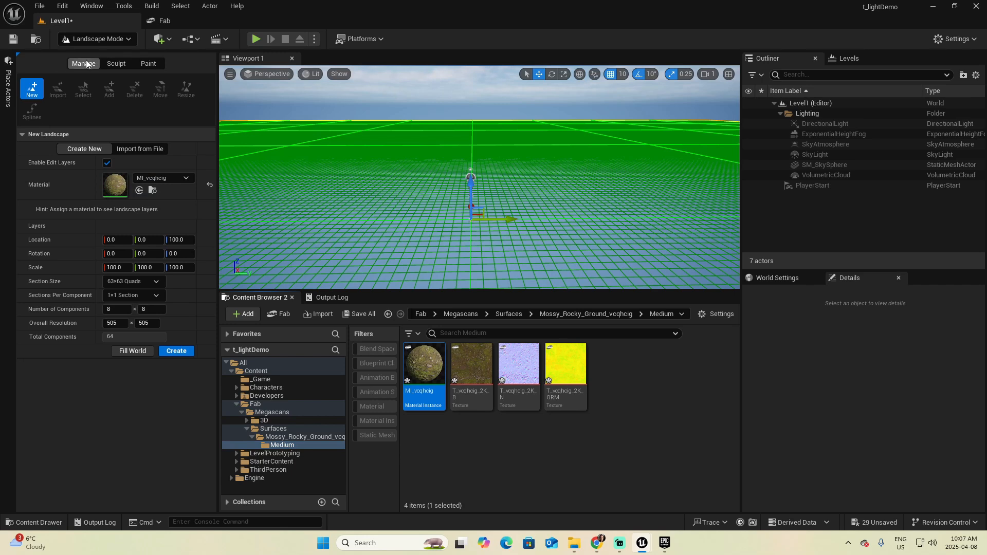
click(176, 351)
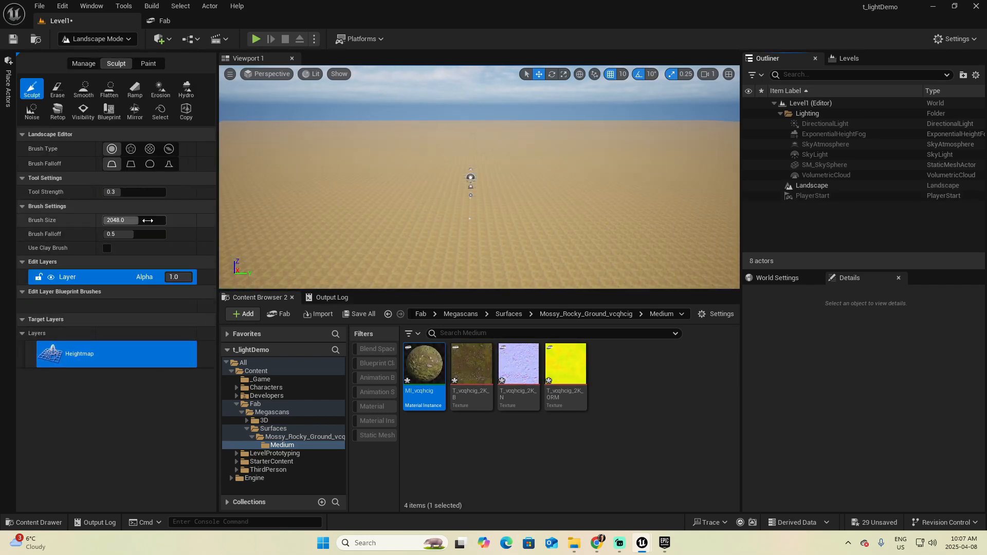
Look over the new landscape and return to Selection mode.
mouse_move(488, 195)
right_down()
mouse_move(482, 222)
mouse_move(492, 210)
mouse_move(565, 209)
right_up()
key(w)
click(97, 39)
click(95, 54)
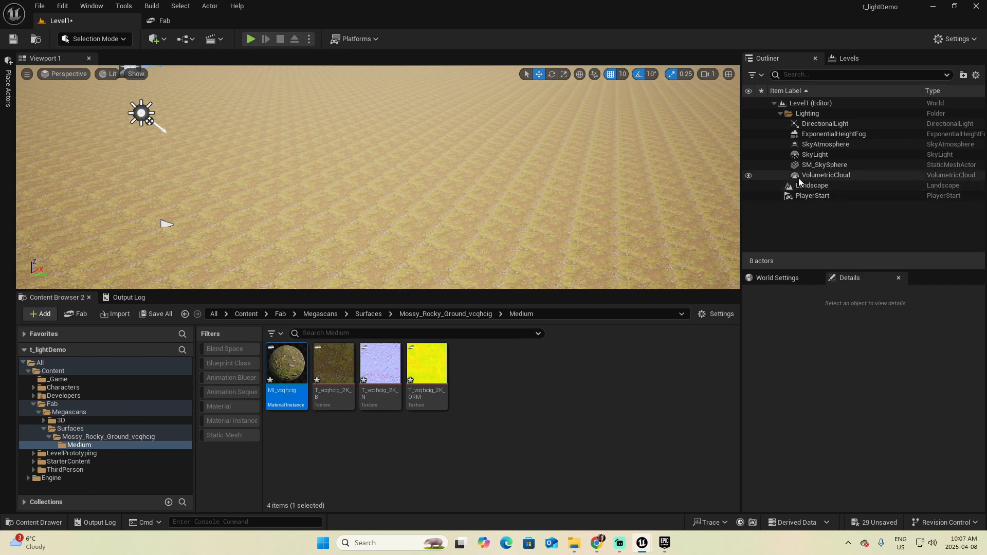
Frame the PlayerStart and play-test the level to check where the character spawns.
click(822, 196)
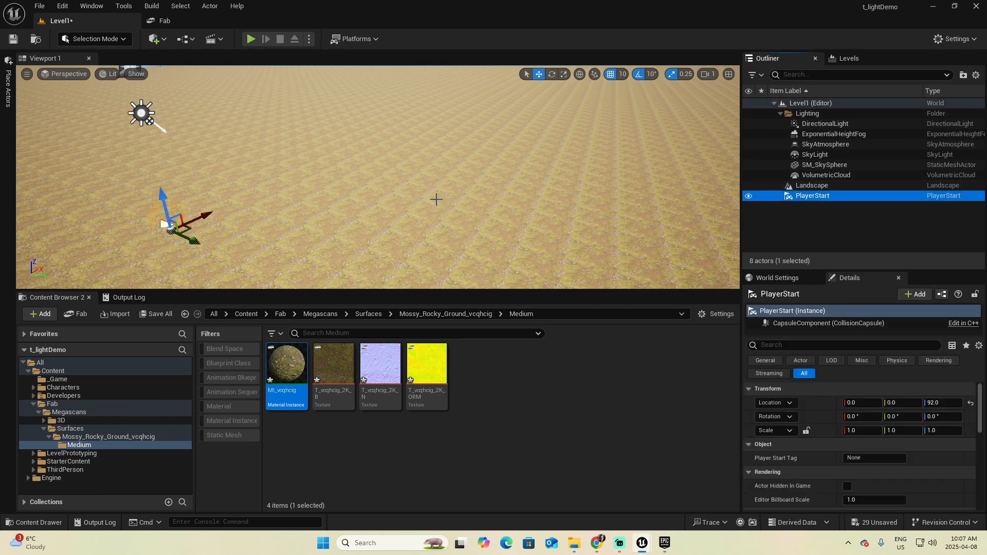
key(f)
click(251, 39)
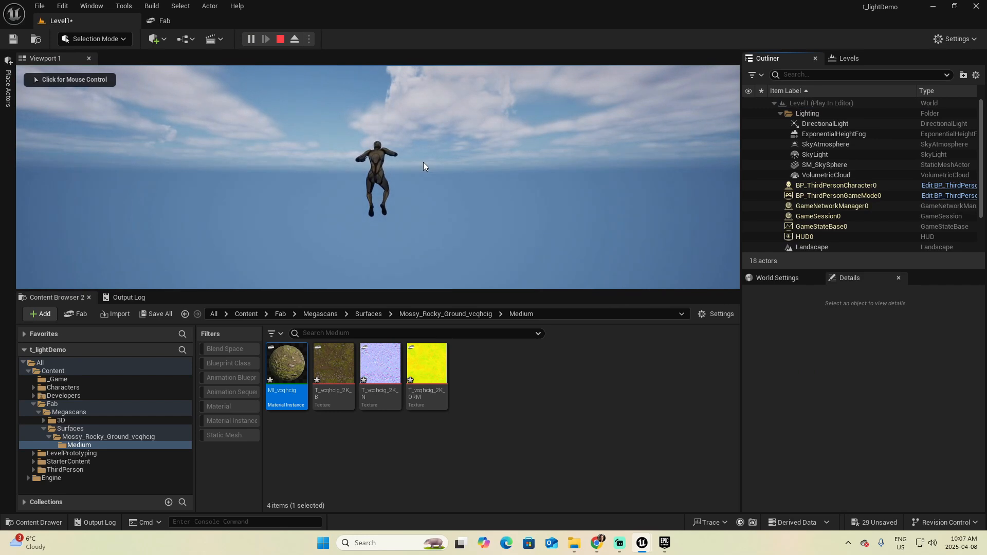
key(Escape)
Reset the landscape's location to 0, 0, 0 and raise the viewport camera speed to 16.
click(821, 185)
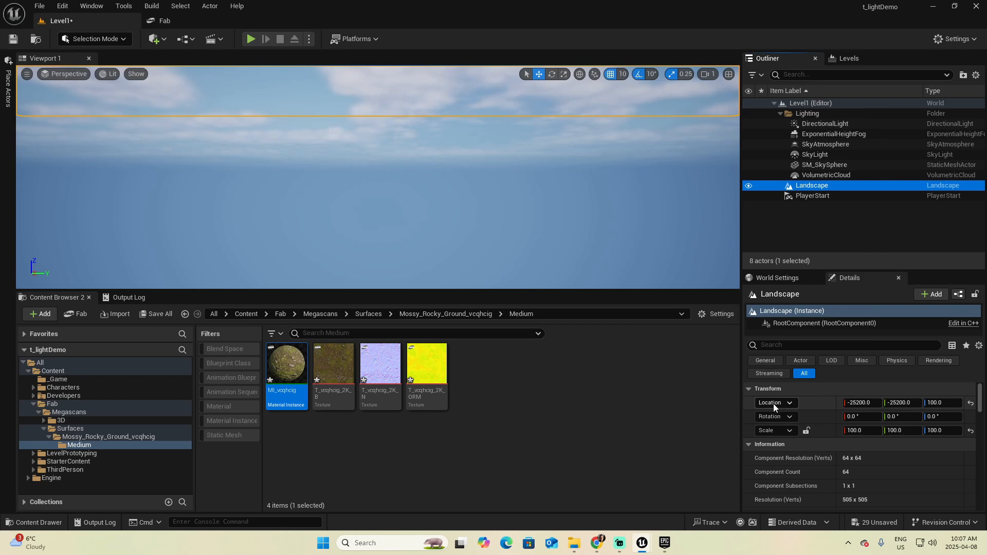
click(971, 403)
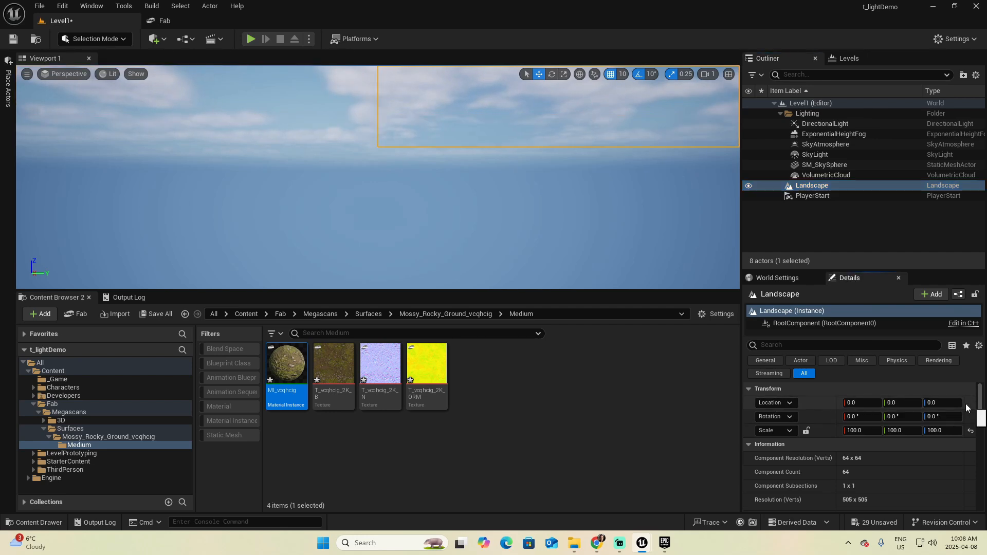
key(f)
right_drag(502, 198, 481, 229)
click(713, 74)
click(671, 96)
right_drag(406, 185, 381, 174)
key(w)
Move the landscape horizontally so that the PlayerStart sits near its centre.
click(824, 196)
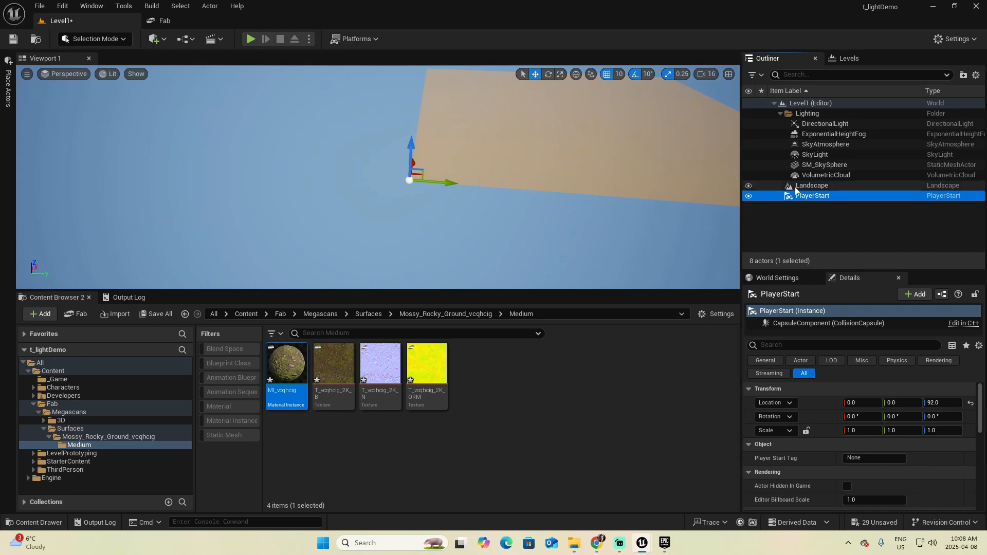
click(823, 186)
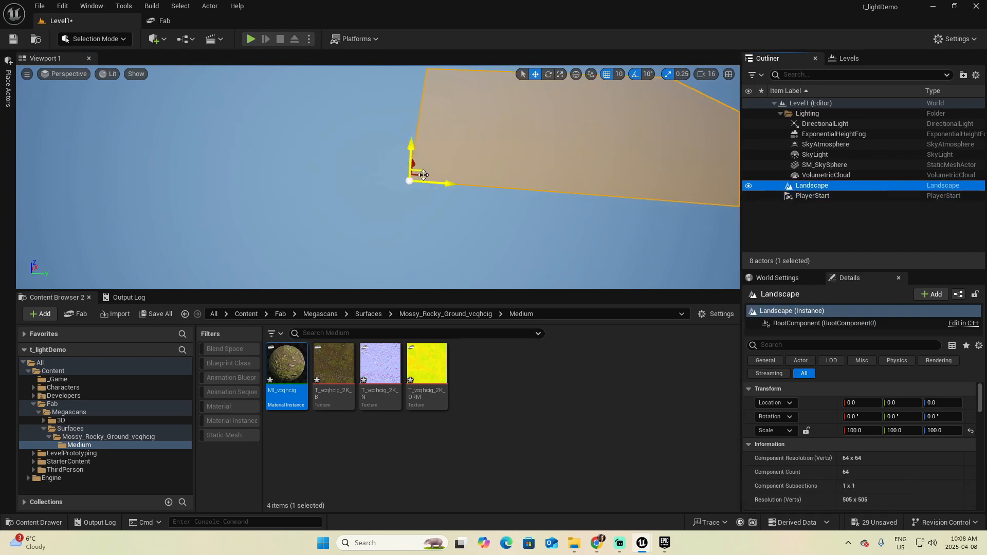
right_drag(566, 143, 601, 146)
right_drag(435, 205, 447, 205)
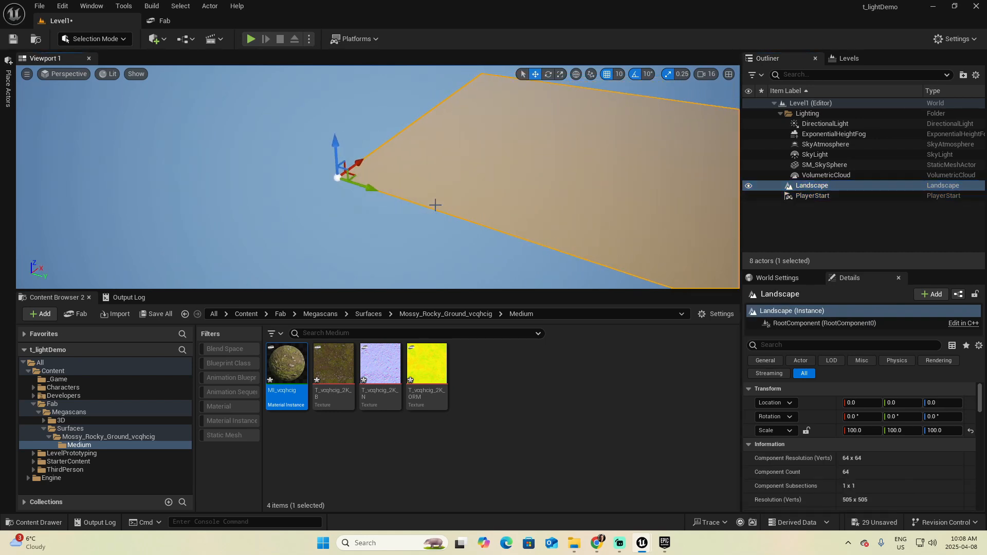
drag(369, 179, 53, 182)
Play-test the level from the PlayerStart and run the character across the landscape.
click(812, 196)
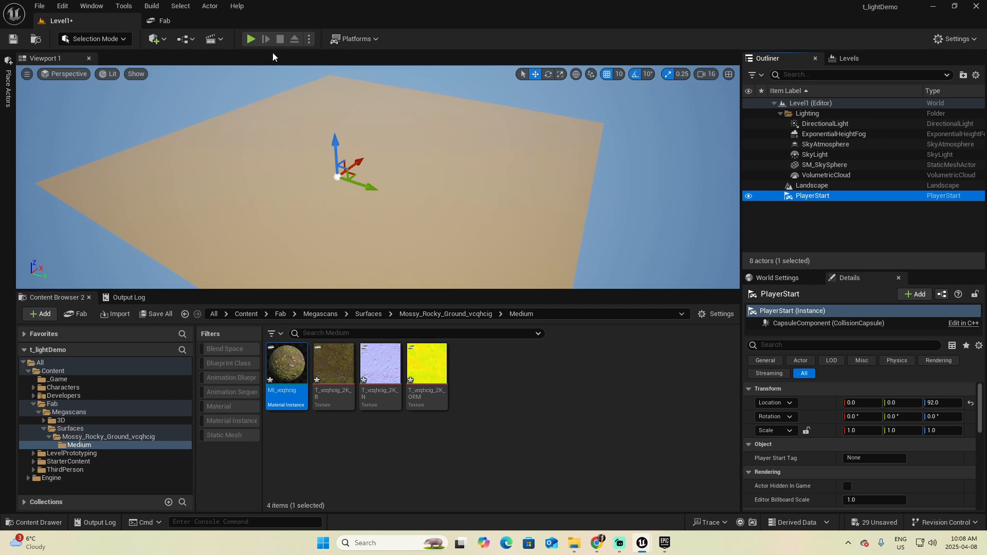
click(251, 39)
click(368, 167)
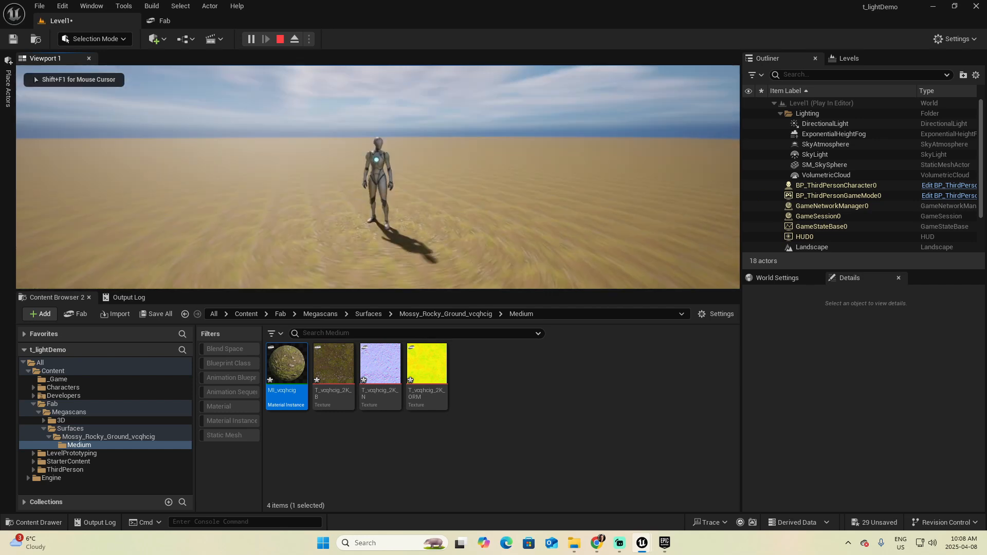
key(s)
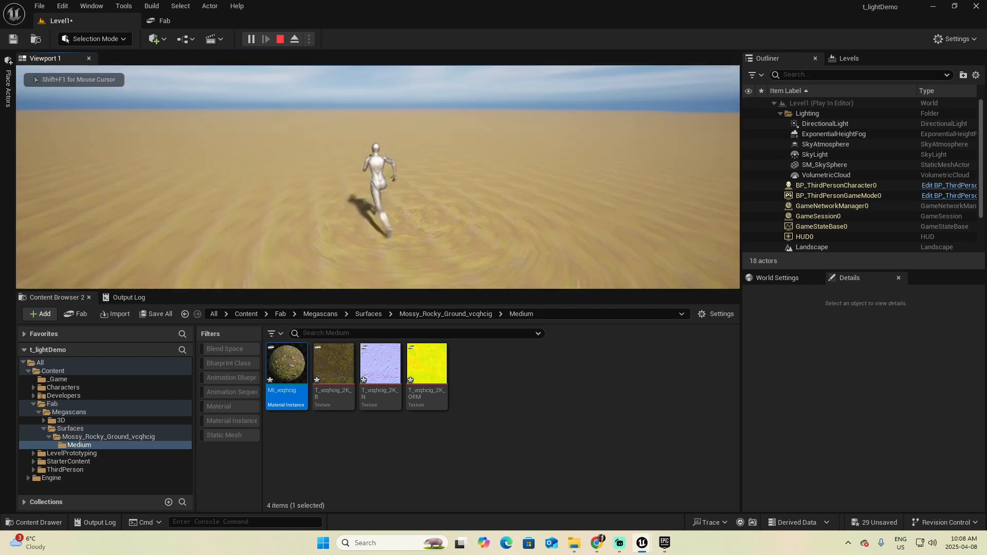
key(Escape)
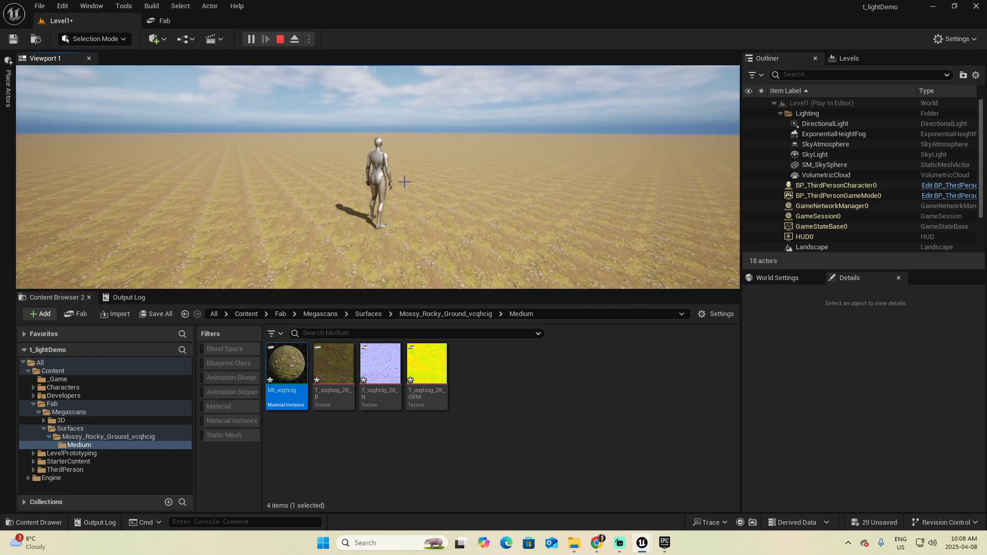
Filter the Megascans 3D folder to static meshes and place the xf3odif_tier_2 rock cluster on the ground near the PlayerStart.
click(55, 420)
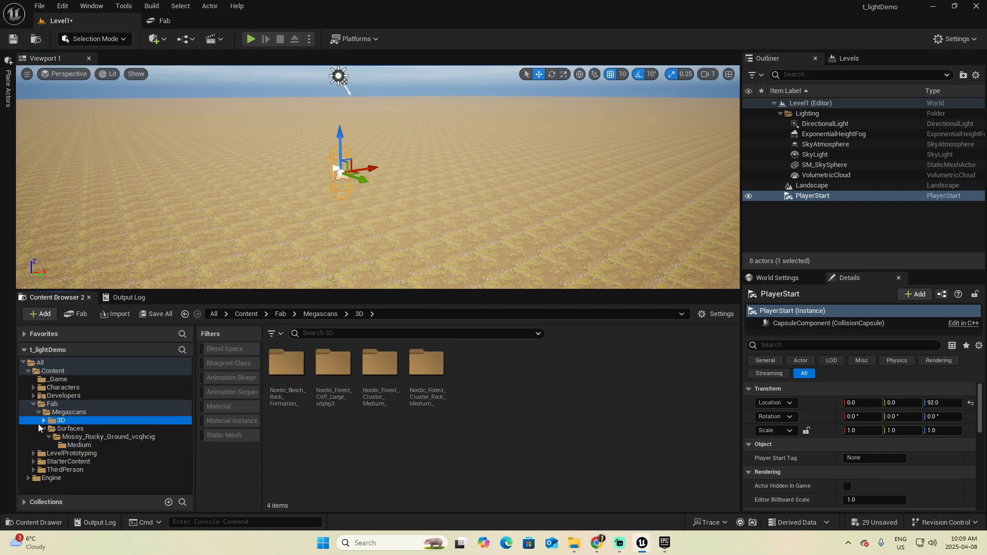
click(44, 420)
click(95, 429)
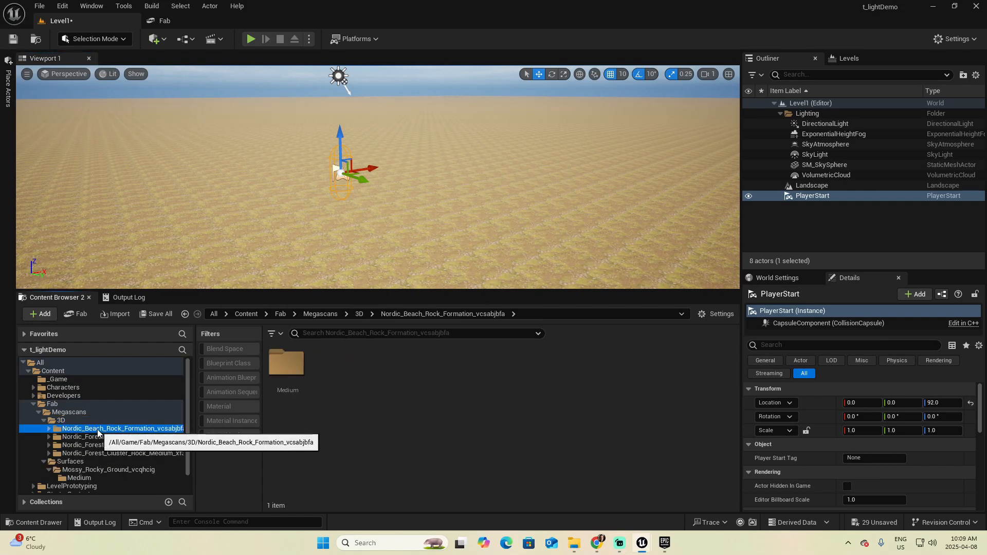
click(64, 420)
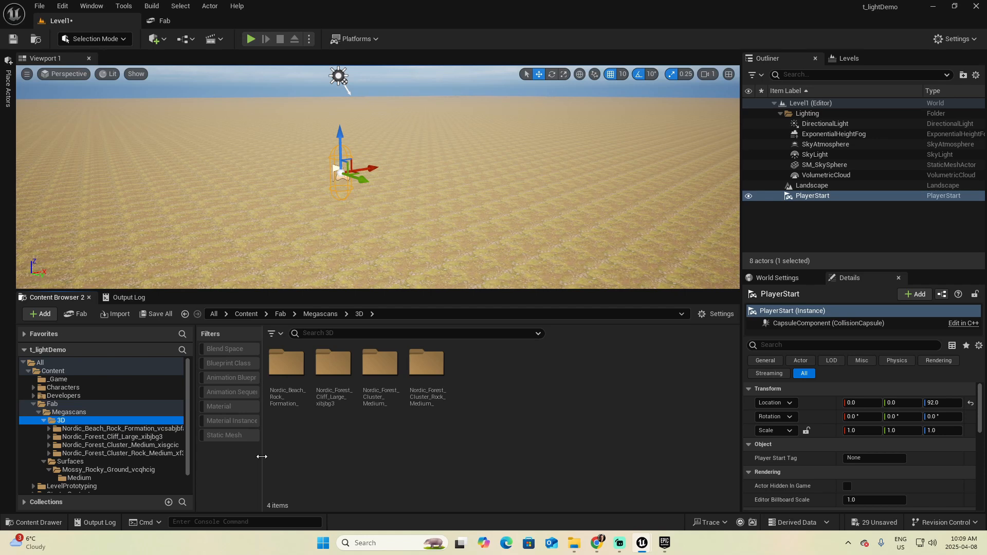
drag(262, 455, 302, 453)
click(226, 436)
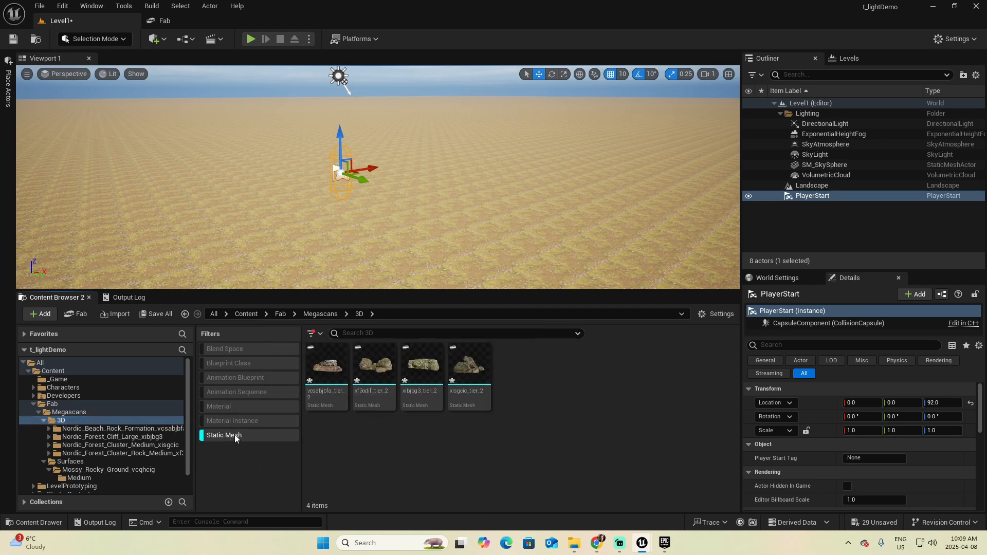
drag(374, 366, 423, 177)
drag(422, 365, 602, 183)
key(f)
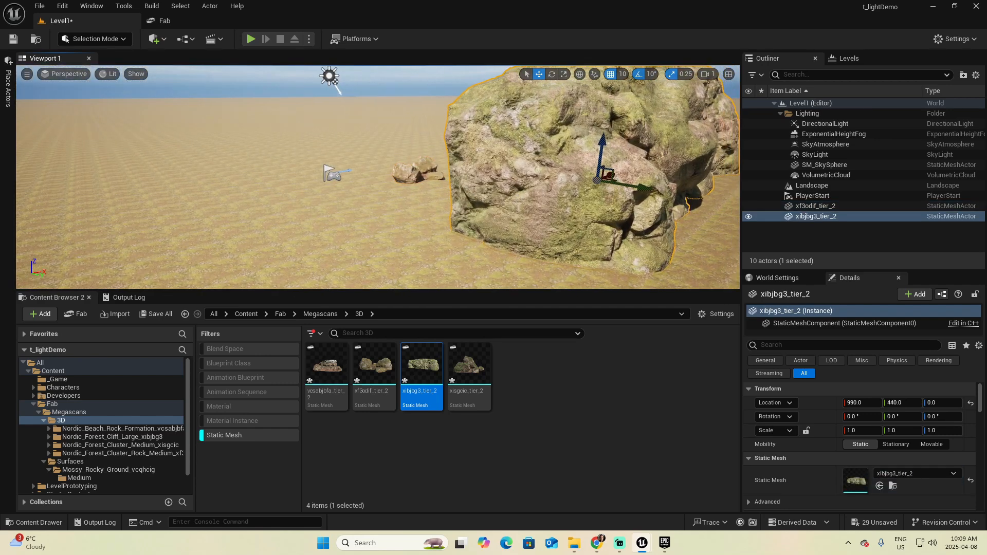
mouse_move(397, 185)
alt+mouse_down()
mouse_move(232, 198)
mouse_move(398, 185)
mouse_move(388, 186)
alt+mouse_up()
key(Delete)
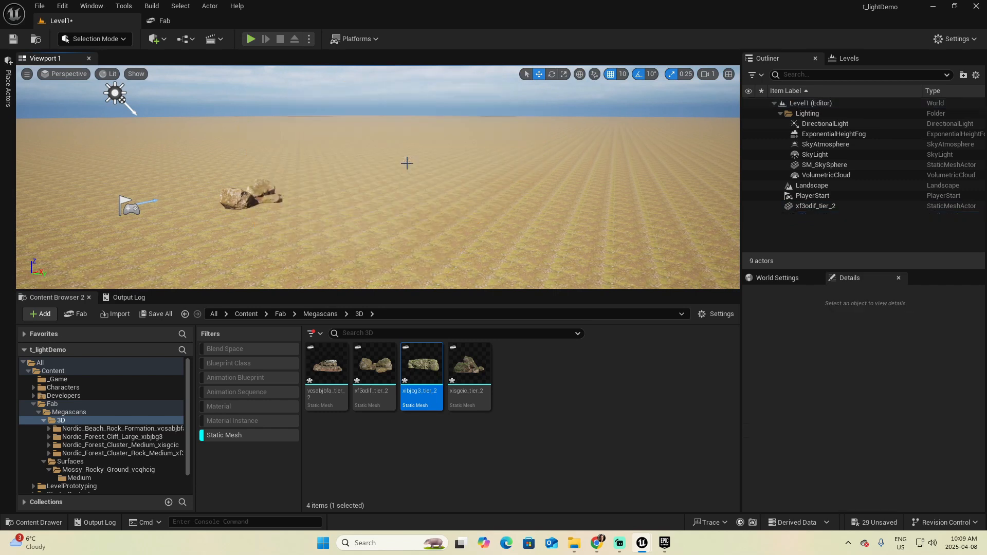
Place the xisgcic_tier_2 and vcsabjbfa_tier_2 rocks against the existing rock cluster to form one group.
drag(468, 365, 314, 210)
drag(327, 368, 286, 208)
key(f)
alt+drag(392, 190, 242, 201)
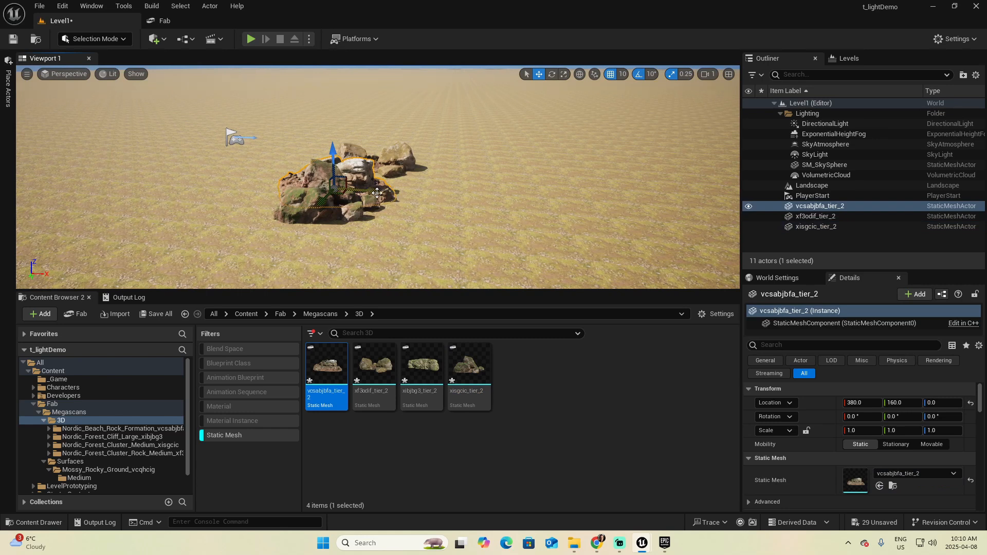
Duplicate the vcsabjbfa_tier_2 rock, turn off grid and rotation snapping, and rotate and move the copy against the rock group.
alt+drag(373, 193, 485, 188)
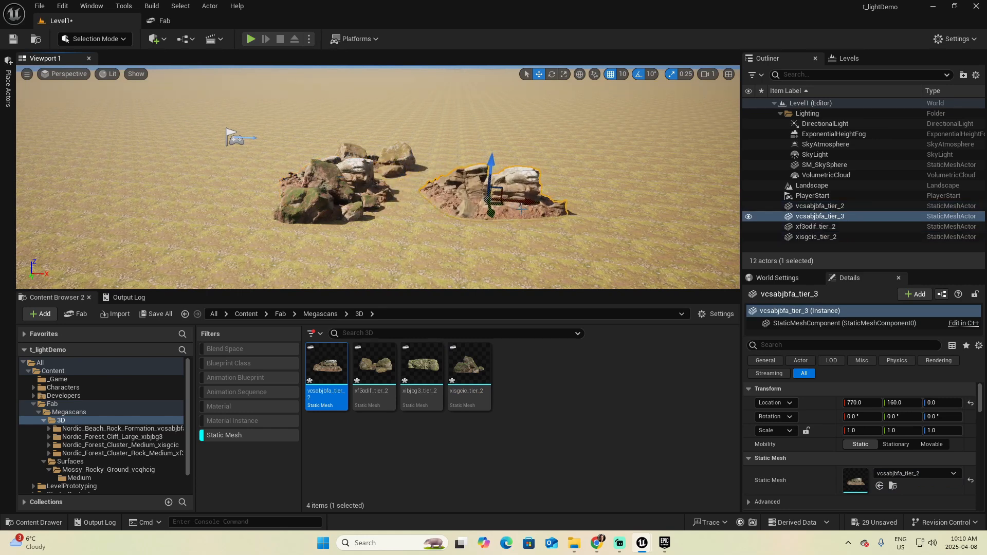
key(e)
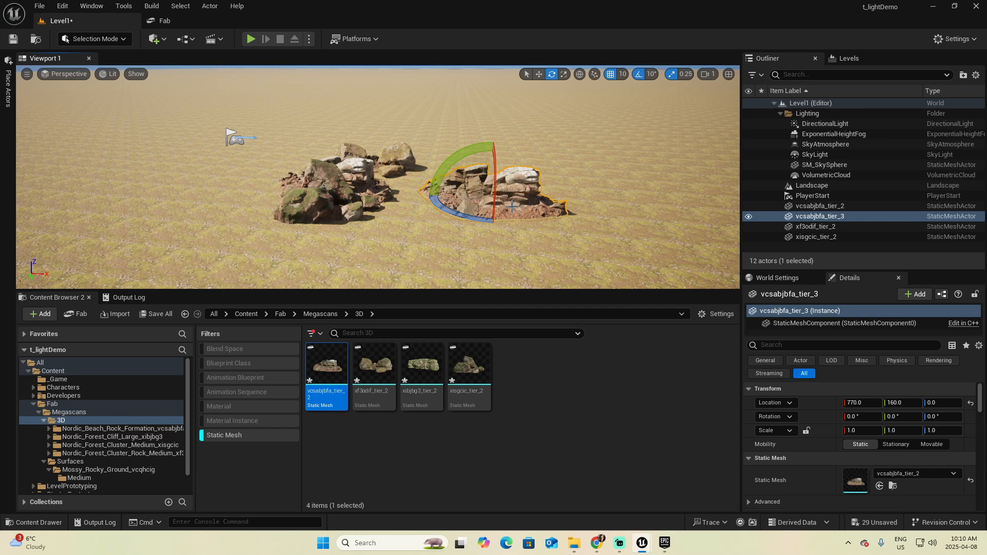
click(639, 75)
click(610, 75)
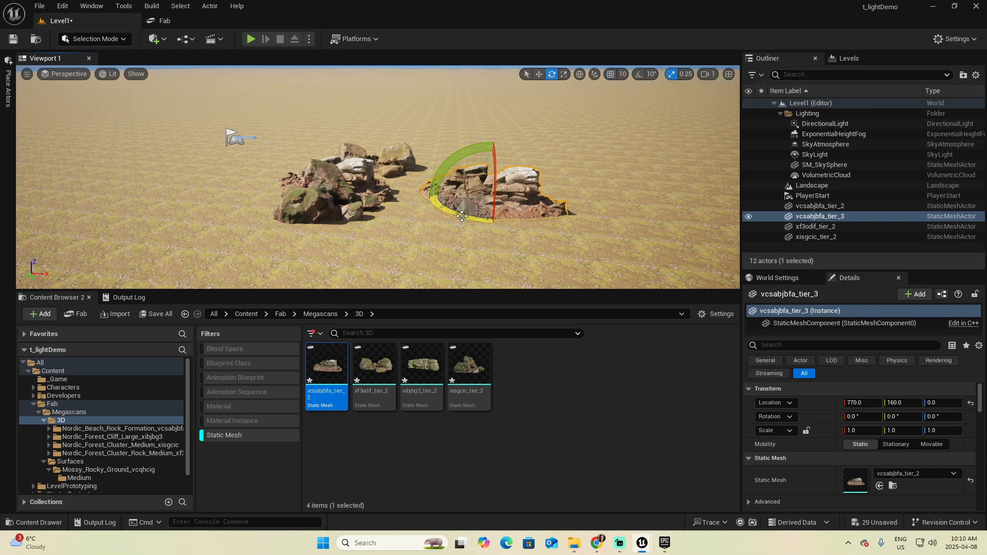
drag(455, 214, 540, 213)
key(w)
middle_drag(539, 213, 540, 223)
right_drag(539, 224, 540, 267)
drag(430, 154, 457, 186)
key(e)
key(r)
Duplicate the xisgcic_tier_2 rock, rotate the copy, and position it against the rock group.
click(305, 192)
key(w)
right_drag(458, 186, 393, 170)
key(e)
drag(391, 253, 427, 249)
right_drag(426, 250, 401, 247)
key(q)
key(w)
drag(482, 200, 411, 206)
right_drag(411, 206, 411, 175)
Scale down the height of the duplicated rock and of an adjacent rock in the group.
key(e)
key(r)
drag(385, 182, 386, 203)
right_drag(386, 203, 419, 198)
click(417, 152)
drag(425, 158, 424, 185)
right_drag(424, 185, 414, 199)
Place another vcsabjbfa_tier_2 rock at the end of the group, rotate it to about -92° around Z, and sink it slightly into the ground.
drag(326, 365, 421, 221)
key(w)
drag(422, 221, 380, 215)
right_drag(457, 216, 364, 188)
key(e)
drag(351, 187, 383, 181)
key(w)
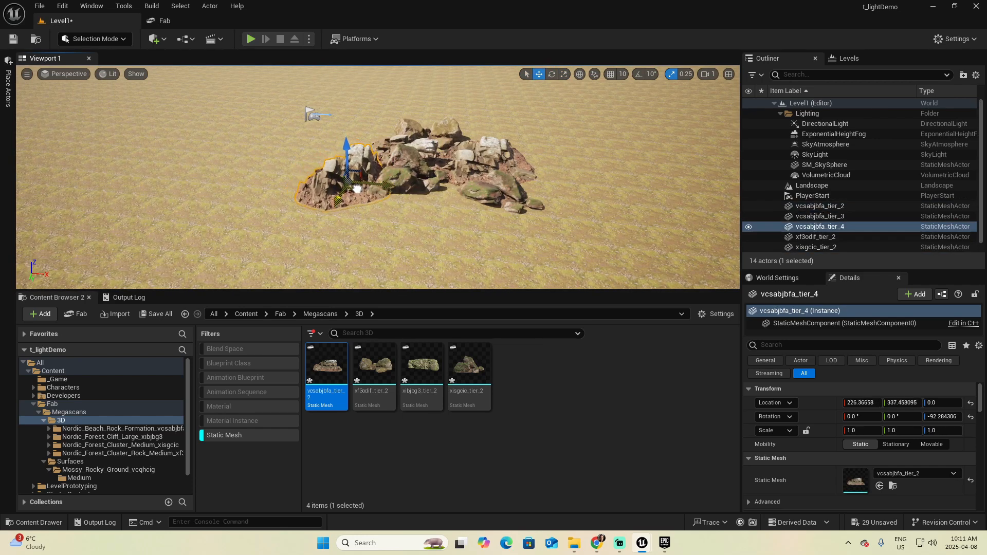
right_drag(276, 68, 193, 165)
drag(194, 166, 194, 170)
right_drag(194, 175, 169, 214)
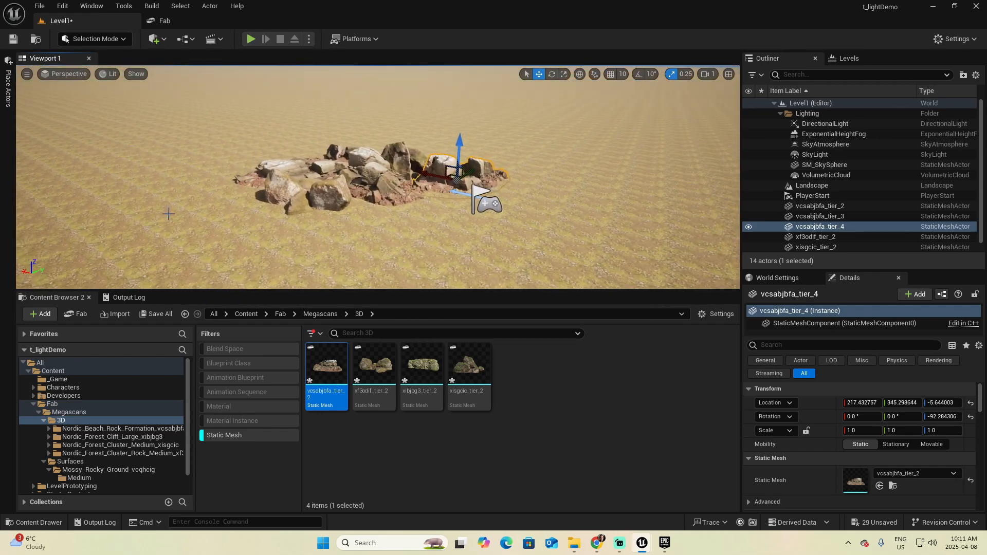
Duplicate the xf3odif_tier_2 rock with a Z scale of 0.5, rotated about 39° around Z within the group.
click(313, 196)
key(e)
key(r)
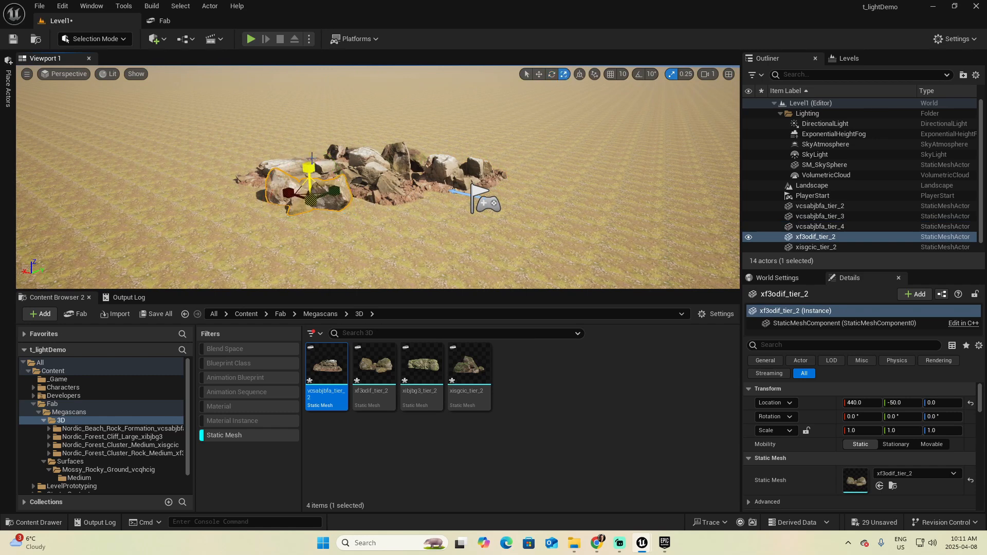
alt+drag(308, 169, 308, 178)
right_drag(309, 177, 370, 175)
key(w)
key(e)
drag(247, 278, 278, 267)
right_drag(278, 267, 283, 234)
Play-test the level and run the character over and around the rock group.
click(251, 39)
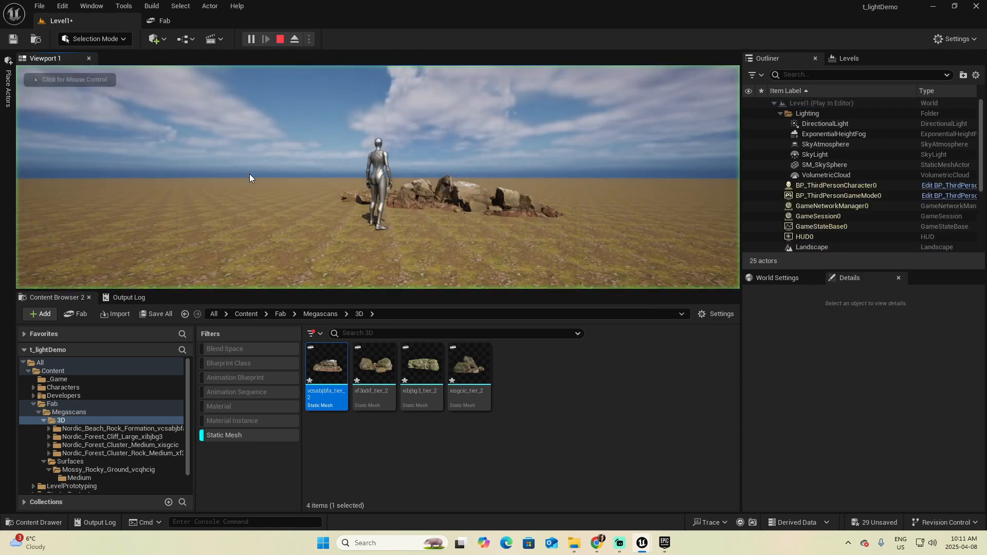
key(w)
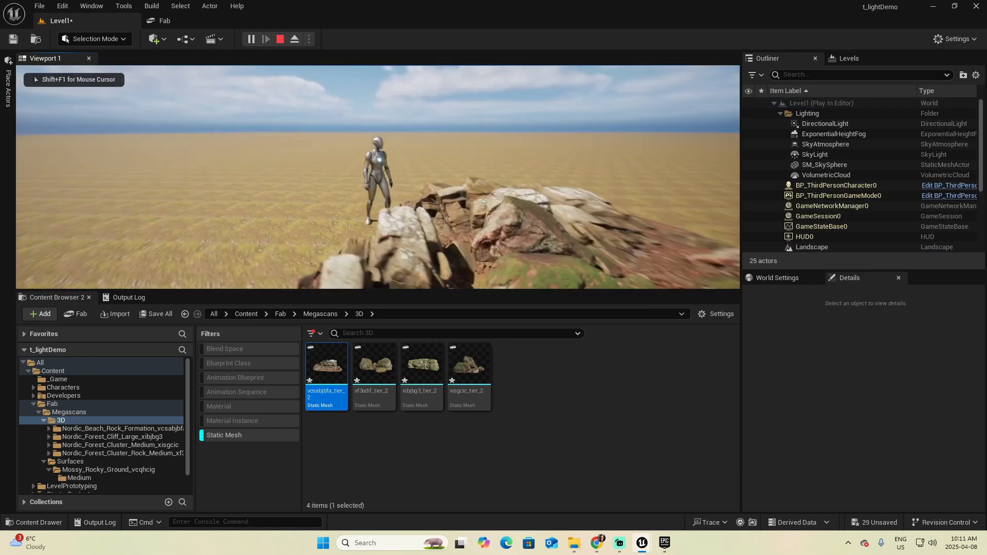
key(w)
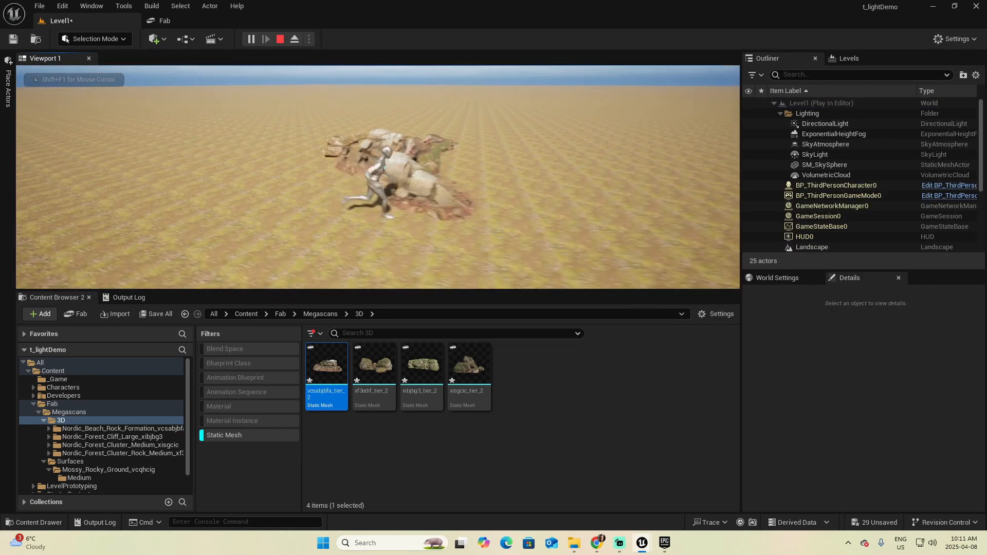
key(w)
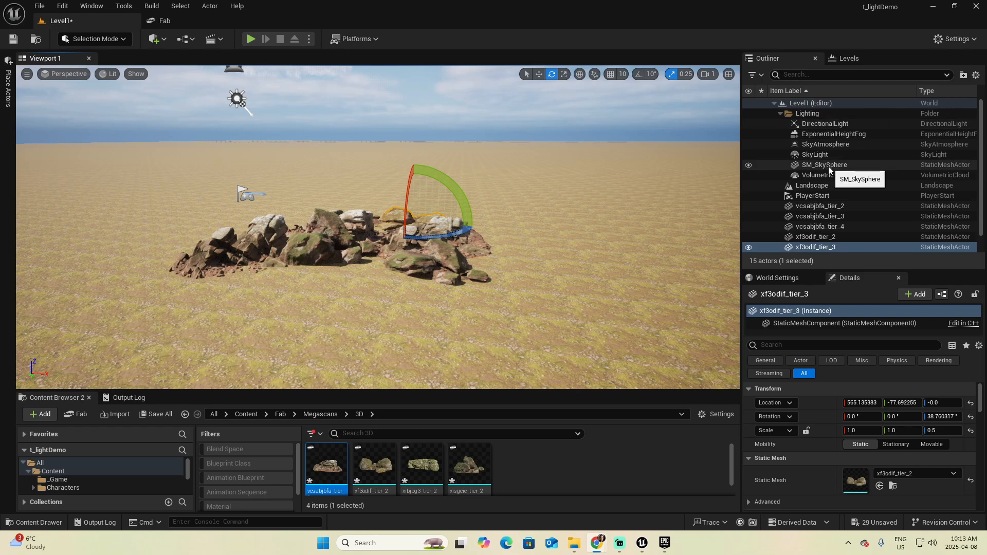
Delete every actor in the Lighting folder, from DirectionalLight through VolumetricCloud.
click(825, 124)
shift+click(847, 176)
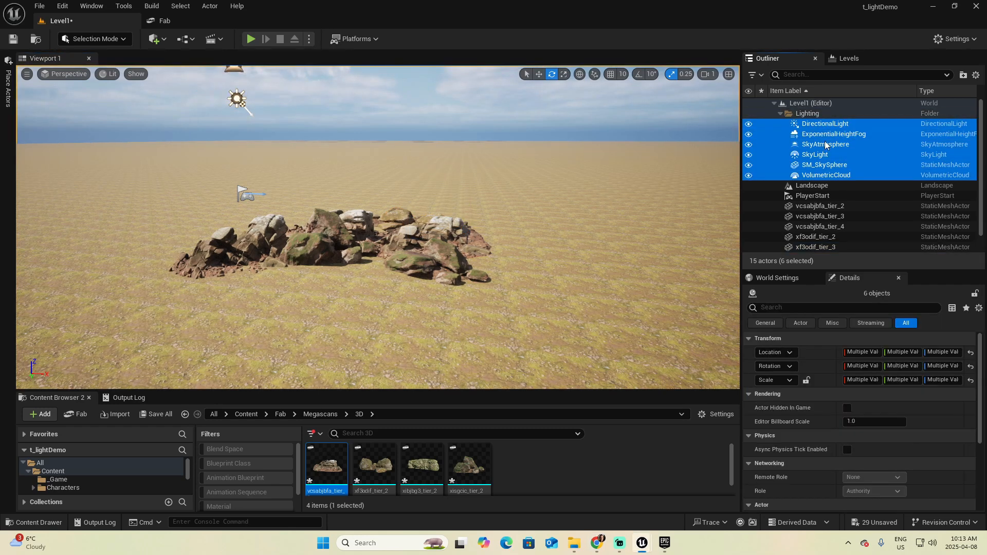
key(Delete)
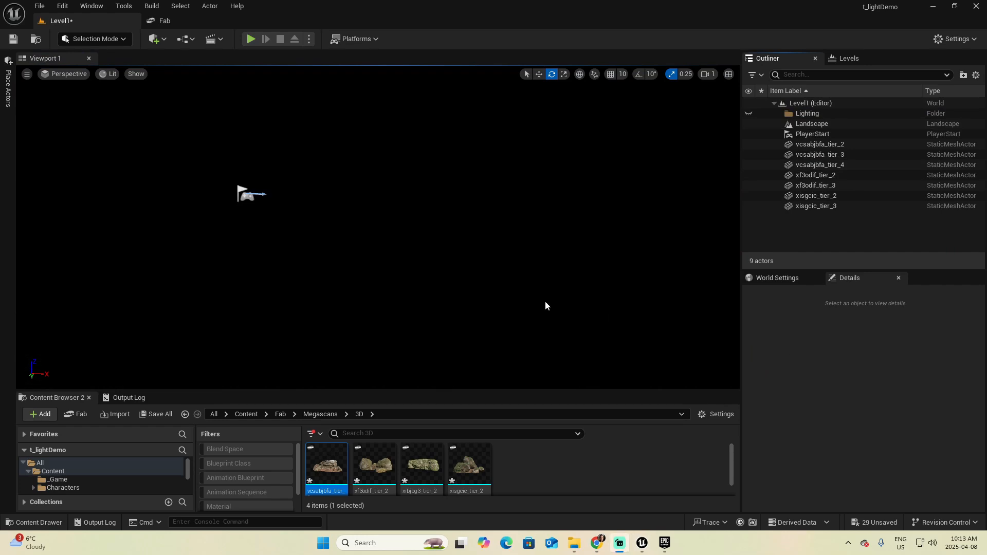
mouse_move(494, 256)
right_down()
mouse_move(496, 204)
mouse_move(478, 246)
mouse_move(492, 243)
mouse_move(493, 261)
right_up()
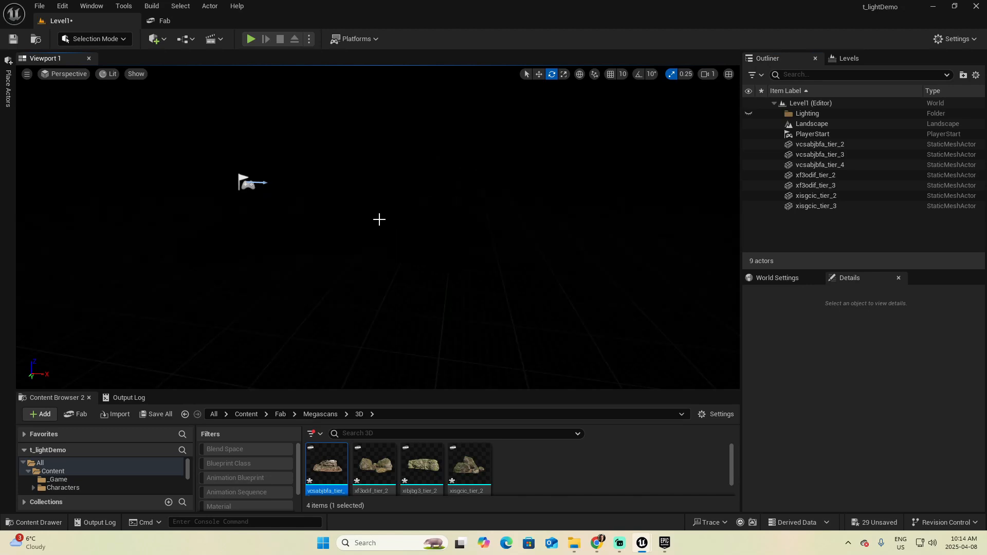
Examine the rocks and landscape in the Unlit view mode, and return the viewport to Lit.
click(111, 75)
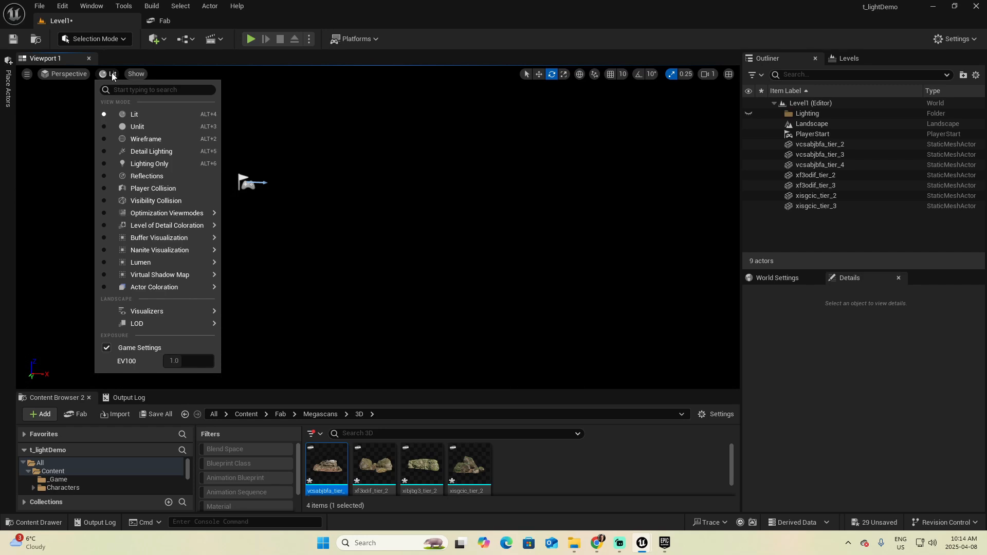
click(138, 126)
mouse_move(330, 262)
right_down()
mouse_move(224, 253)
mouse_move(230, 245)
mouse_move(411, 280)
mouse_move(322, 280)
mouse_move(324, 247)
right_up()
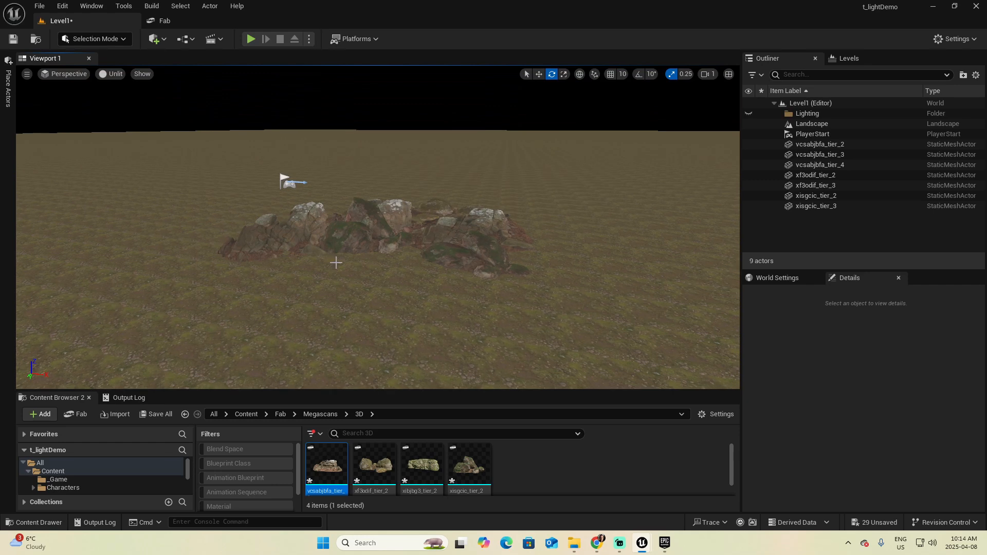
click(110, 73)
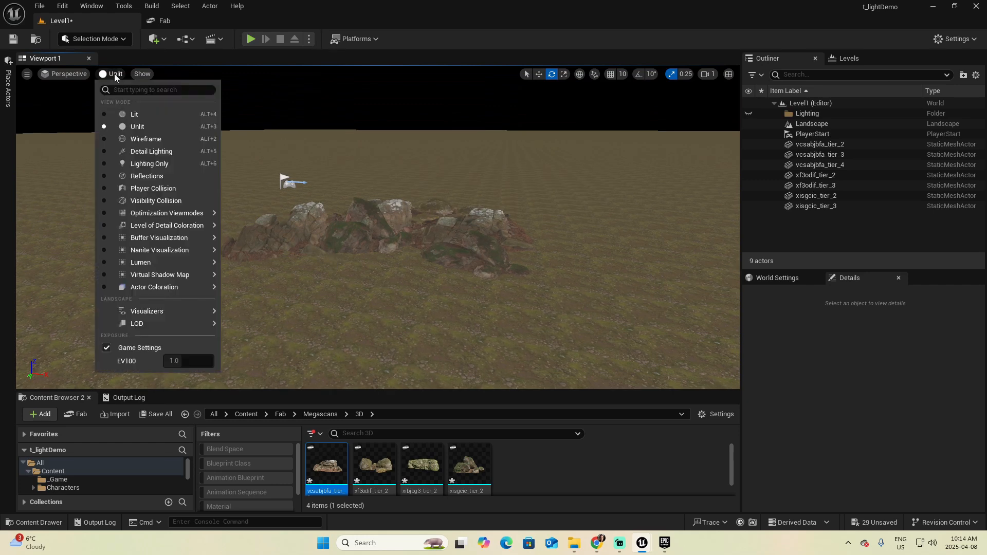
click(138, 117)
Shorten the viewport and show the light types available among the placeable actors.
drag(530, 390, 518, 293)
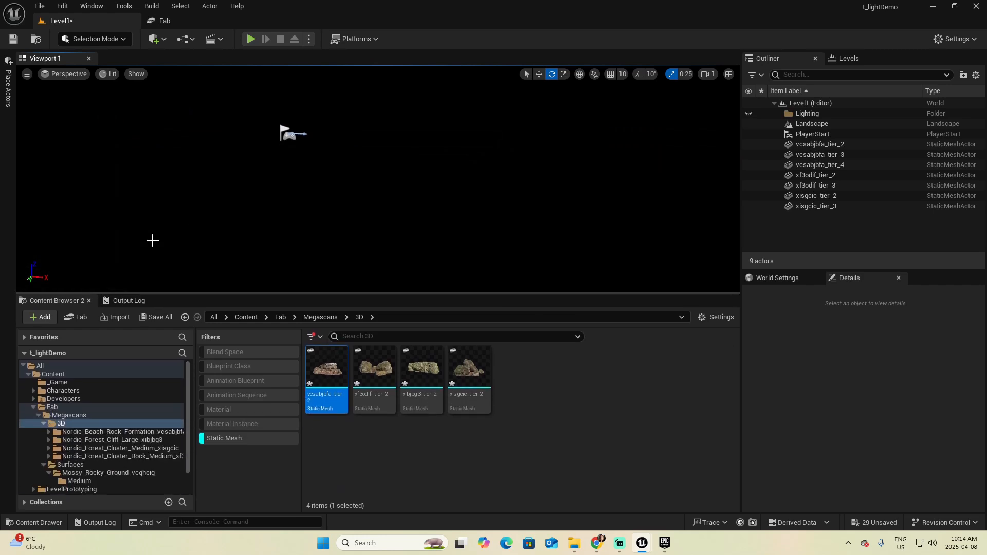
click(11, 87)
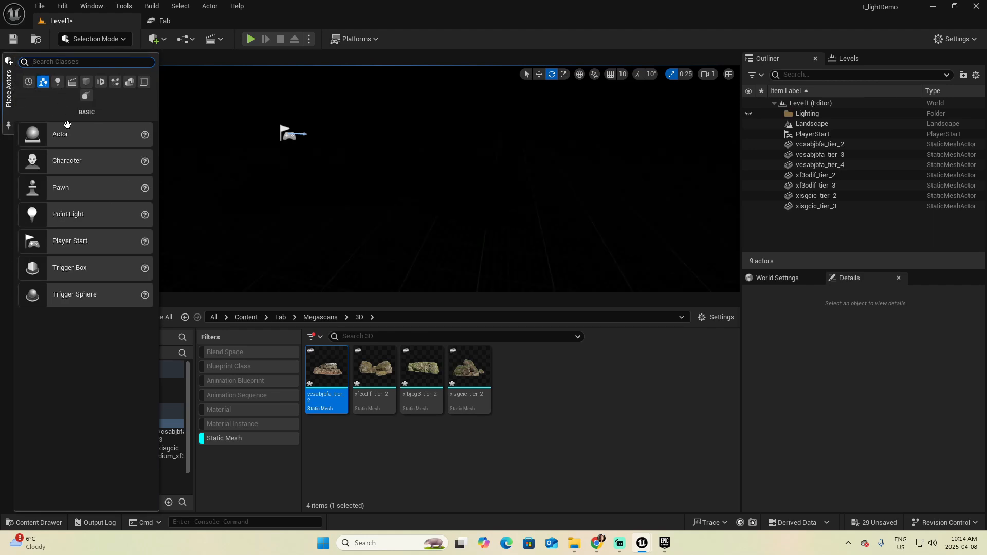
click(57, 82)
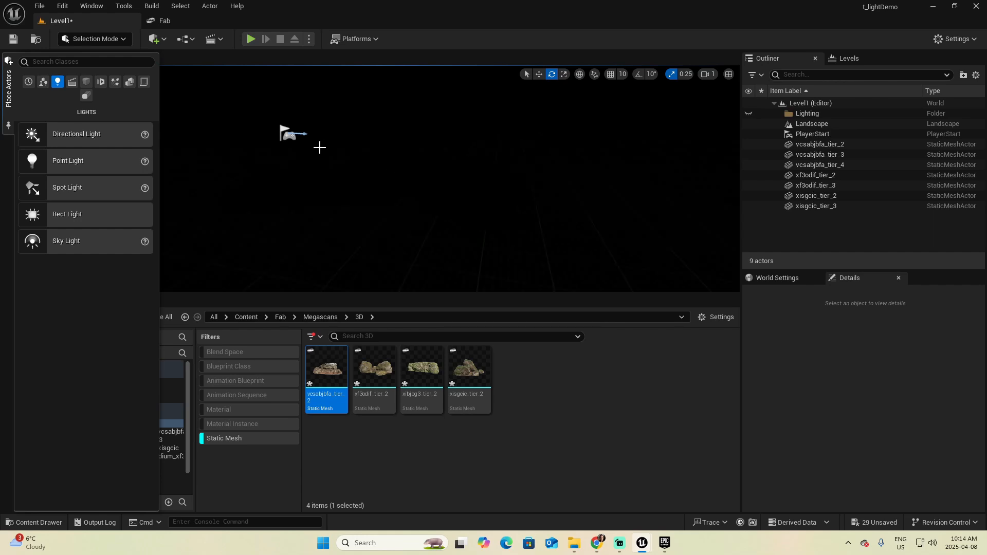
Open the Env. Light Mixer and dock it below the viewport beside the Output Log.
click(96, 8)
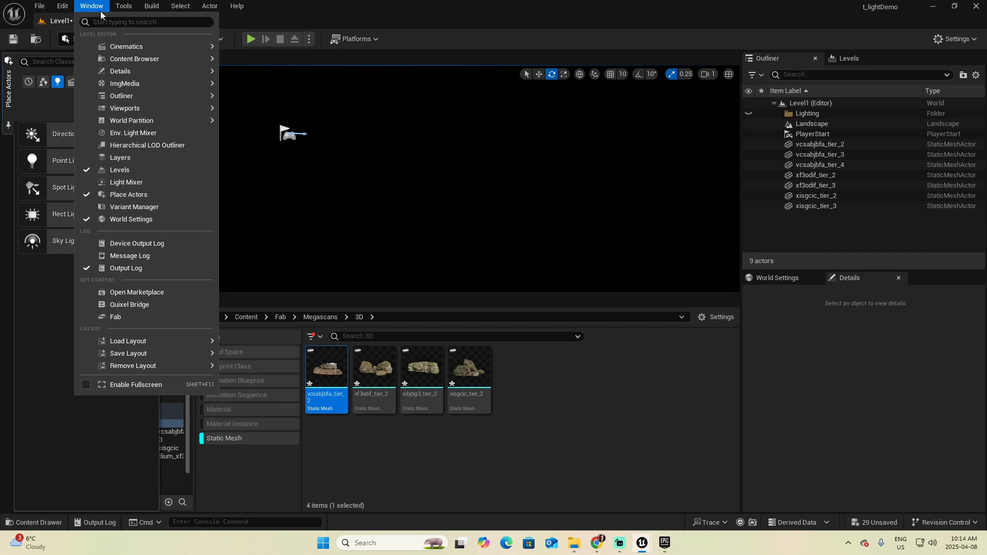
click(138, 134)
drag(226, 302, 332, 177)
drag(492, 177, 349, 160)
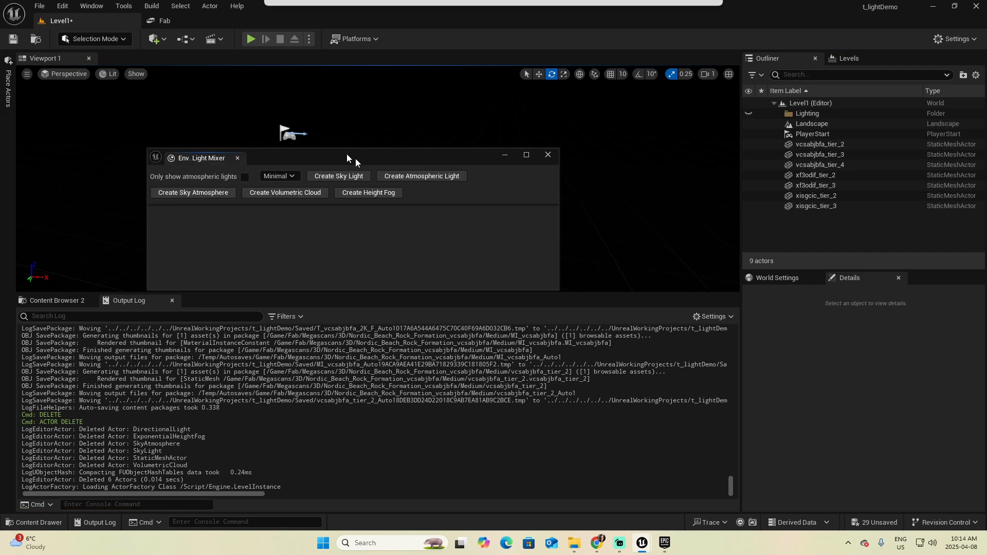
drag(558, 291, 734, 427)
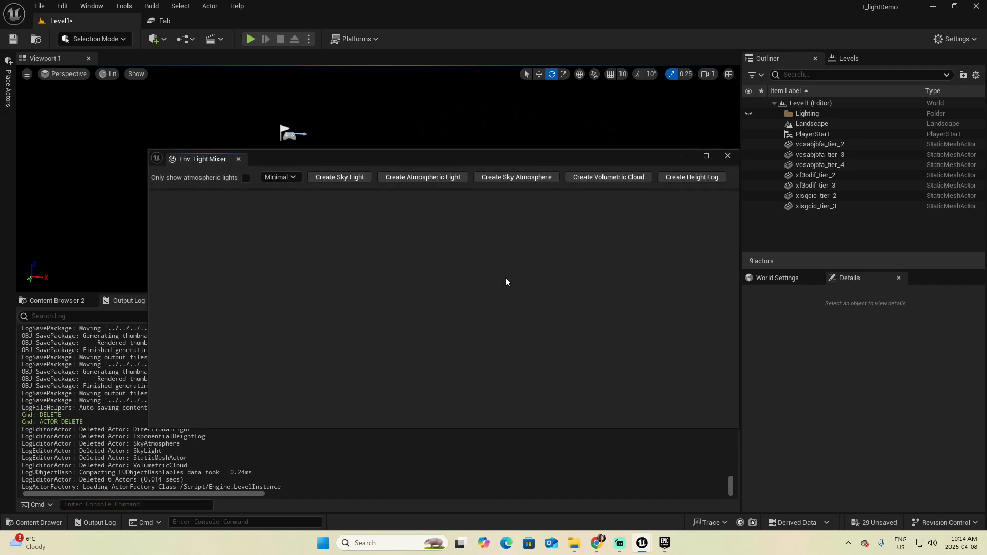
drag(375, 152, 529, 175)
drag(359, 181, 197, 304)
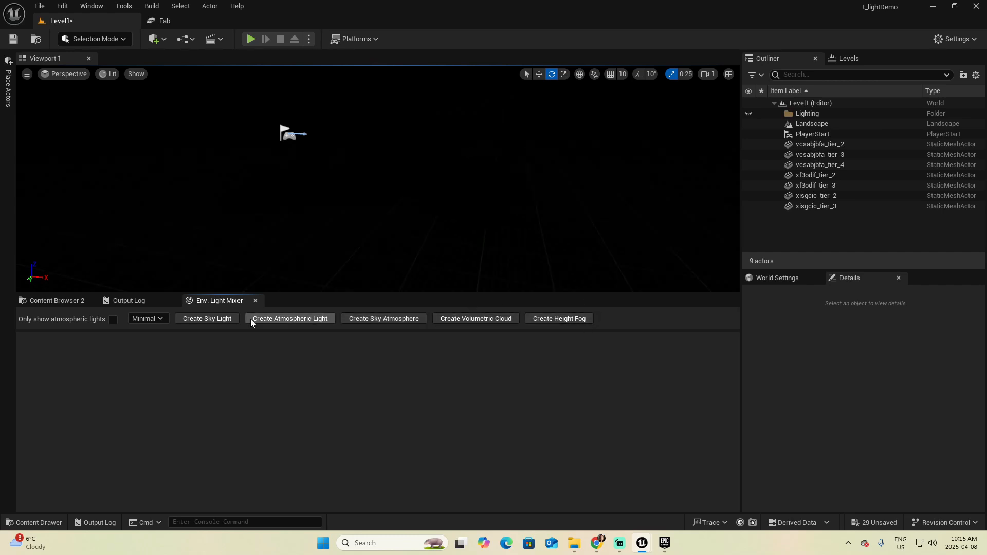
Create a sky light, atmospheric light, sky atmosphere, volumetric cloud and height fog with the Env. Light Mixer.
click(215, 318)
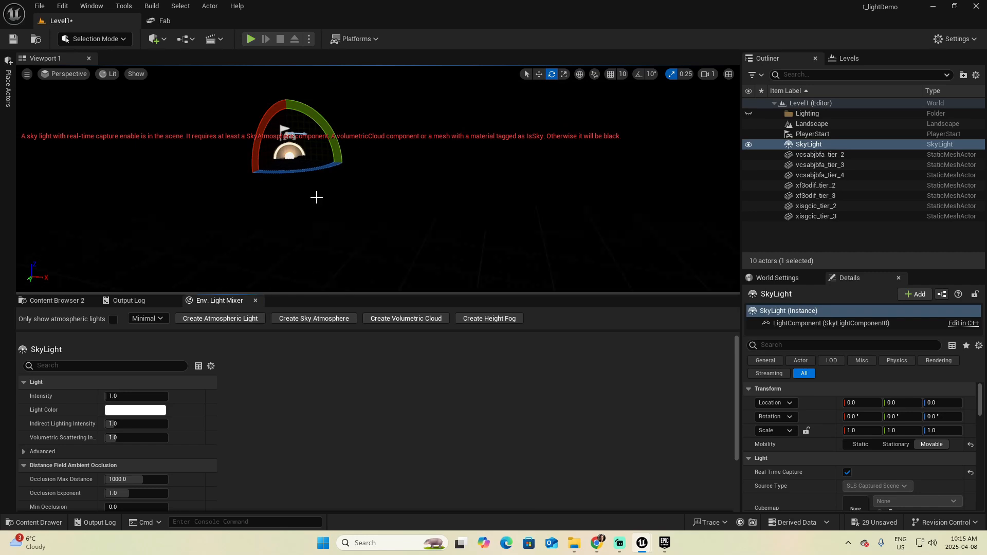
click(224, 318)
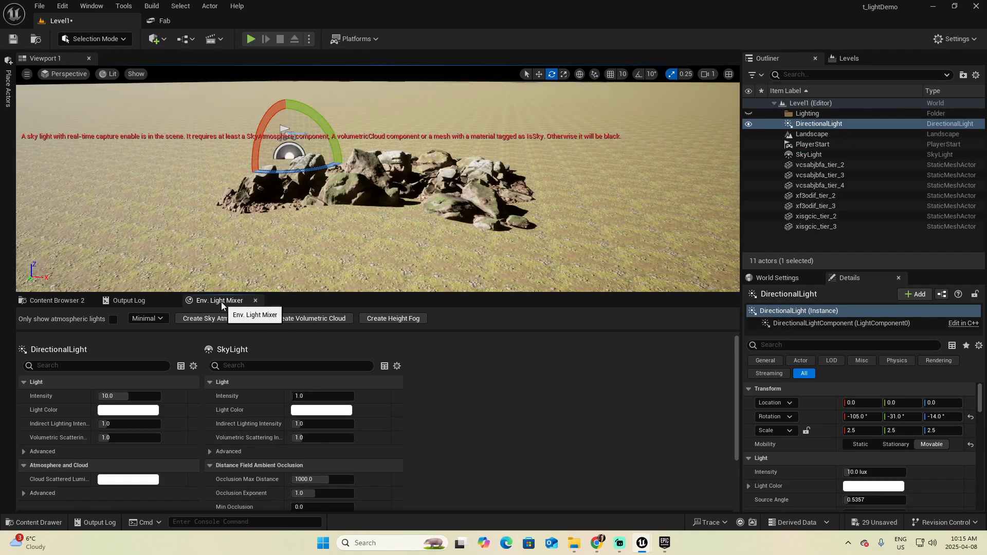
click(223, 319)
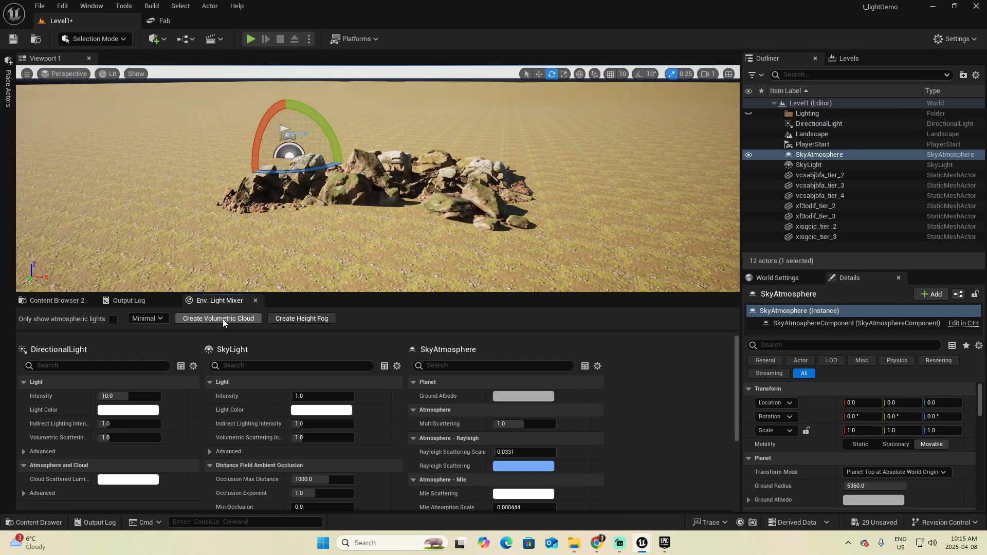
click(227, 319)
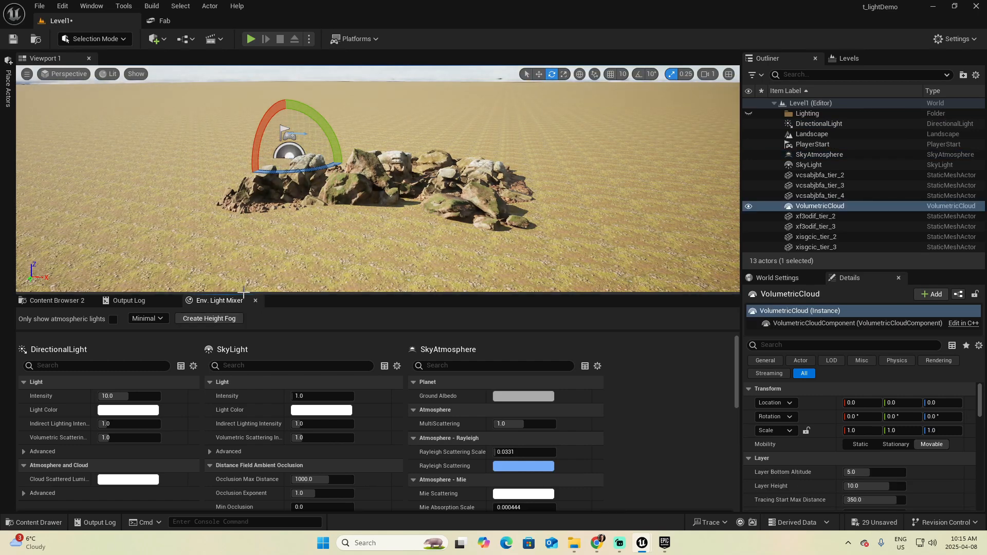
click(222, 319)
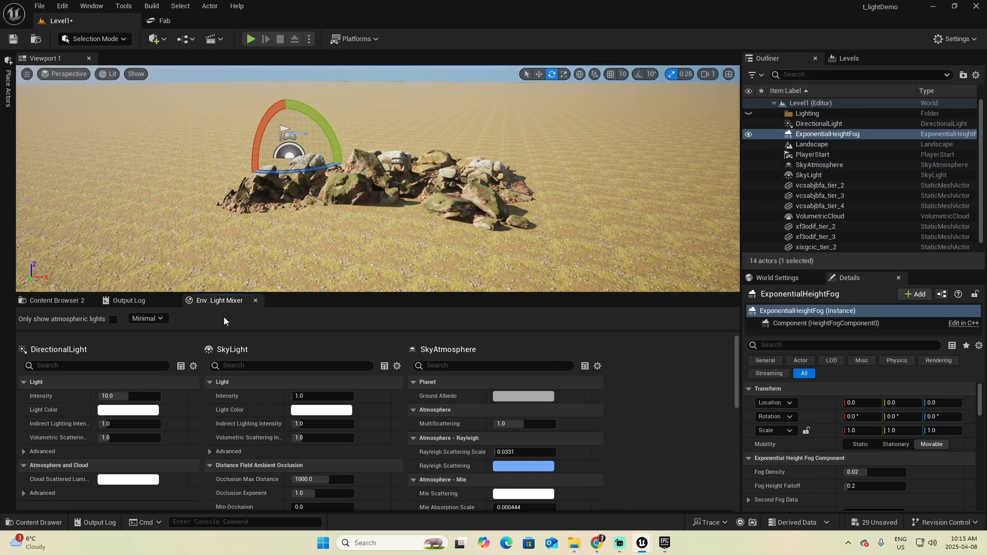
right_drag(360, 175, 475, 235)
Move the DirectionalLight, ExponentialHeightFog, SkyAtmosphere, SkyLight and VolumetricCloud actors into the Lighting folder.
click(828, 124)
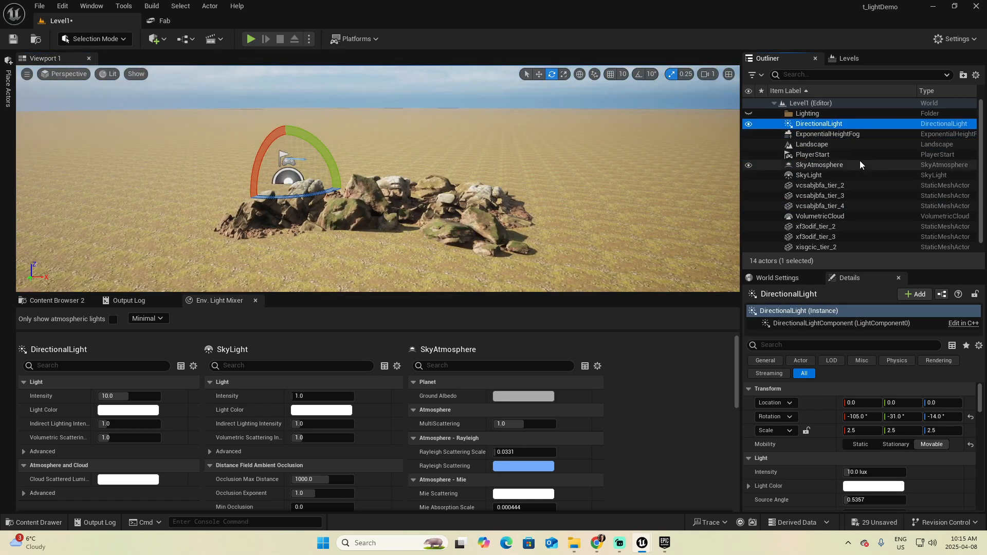
ctrl+click(840, 135)
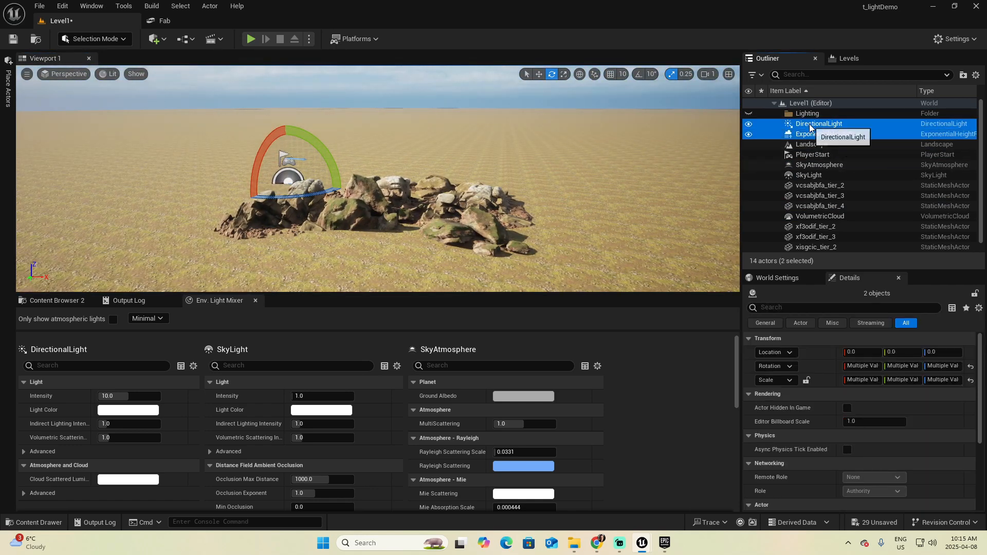
drag(840, 136, 812, 116)
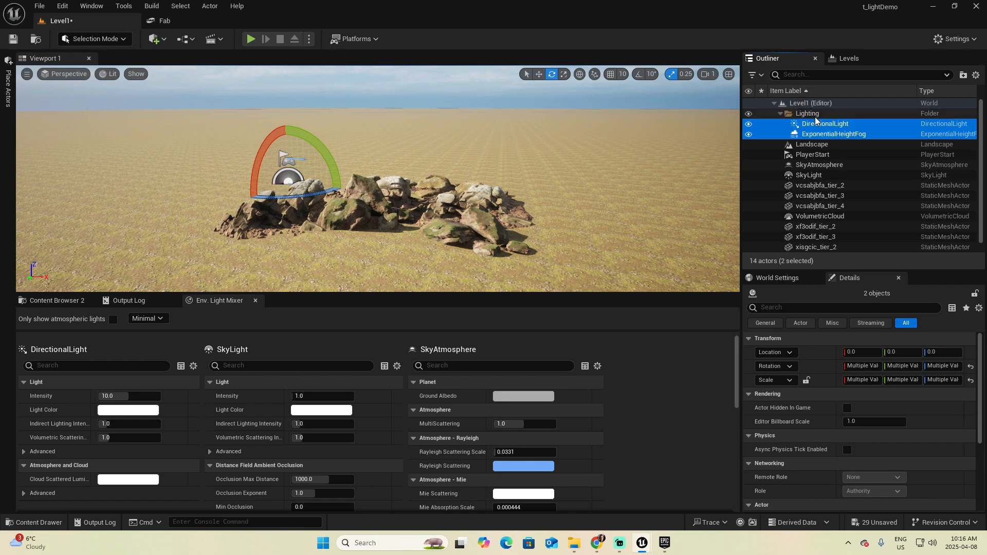
click(861, 158)
drag(824, 167, 809, 116)
drag(820, 210, 812, 154)
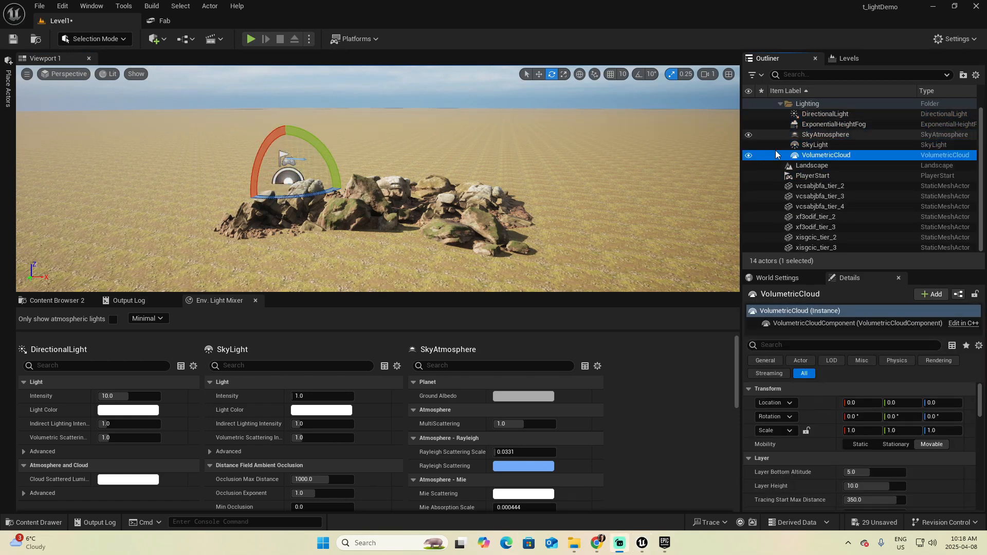
Hide all the lighting actors in the Lighting folder, including the DirectionalLight and SkyLight.
click(748, 145)
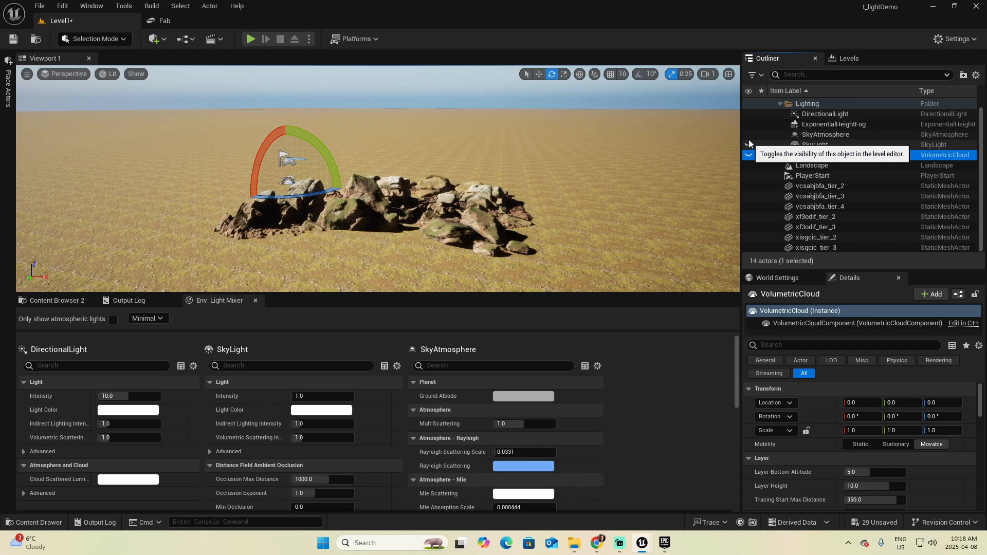
click(748, 135)
click(748, 124)
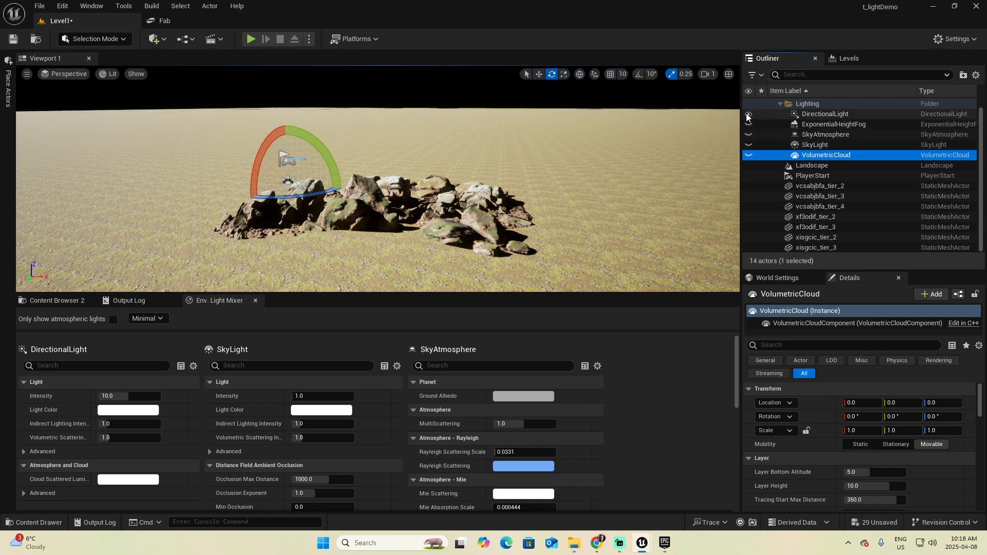
click(748, 115)
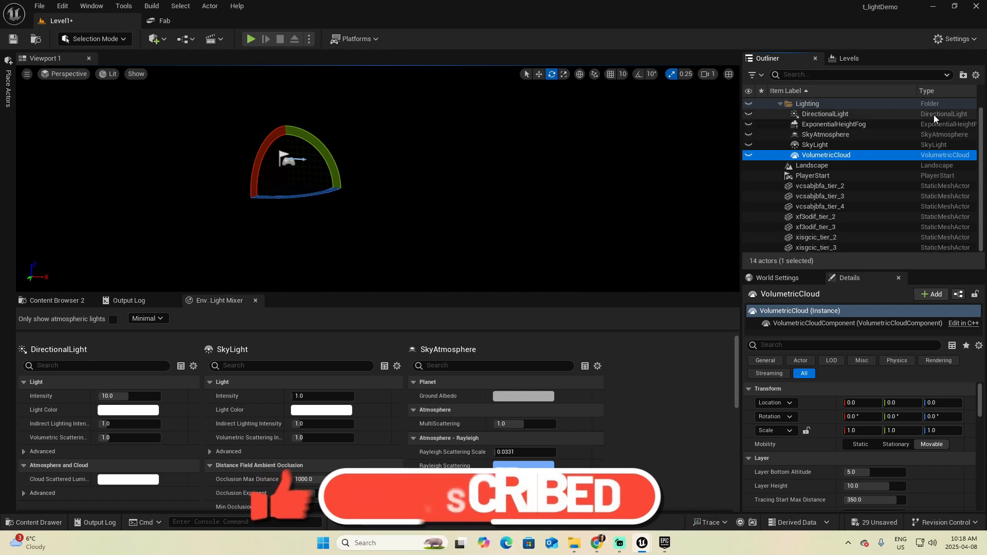
Unhide the DirectionalLight and SkyAtmosphere actors and view the rocks, landscape and sky with each one added.
click(748, 117)
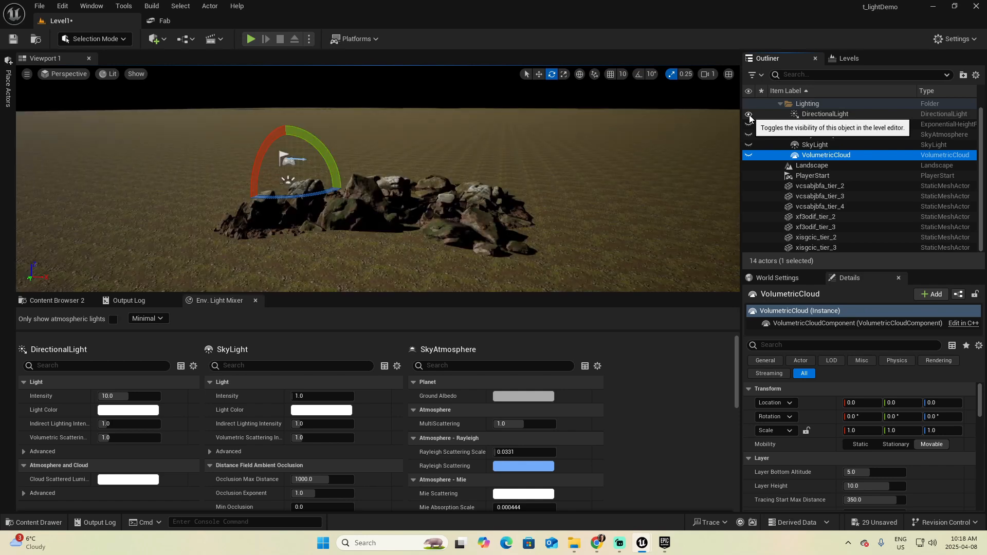
right_drag(378, 179, 537, 173)
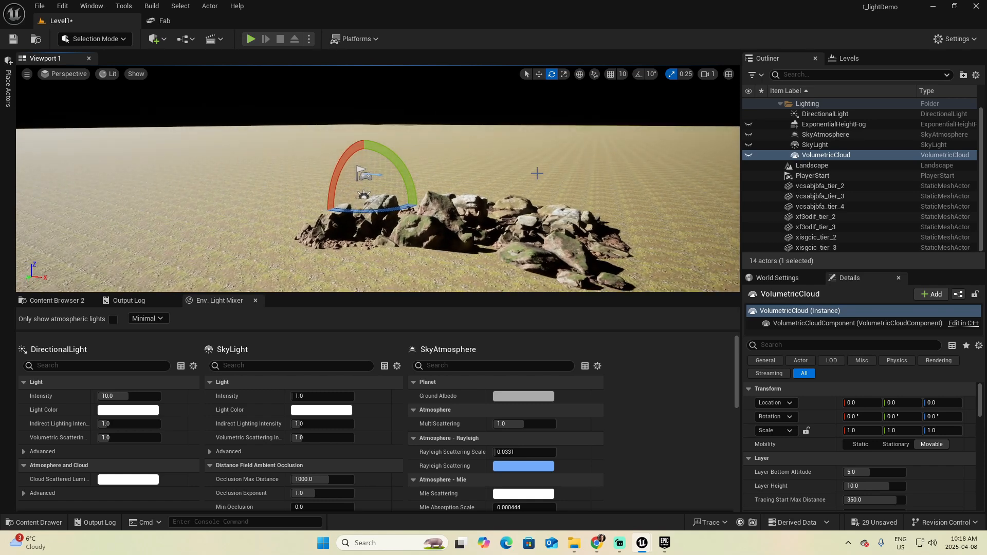
right_drag(536, 173, 452, 180)
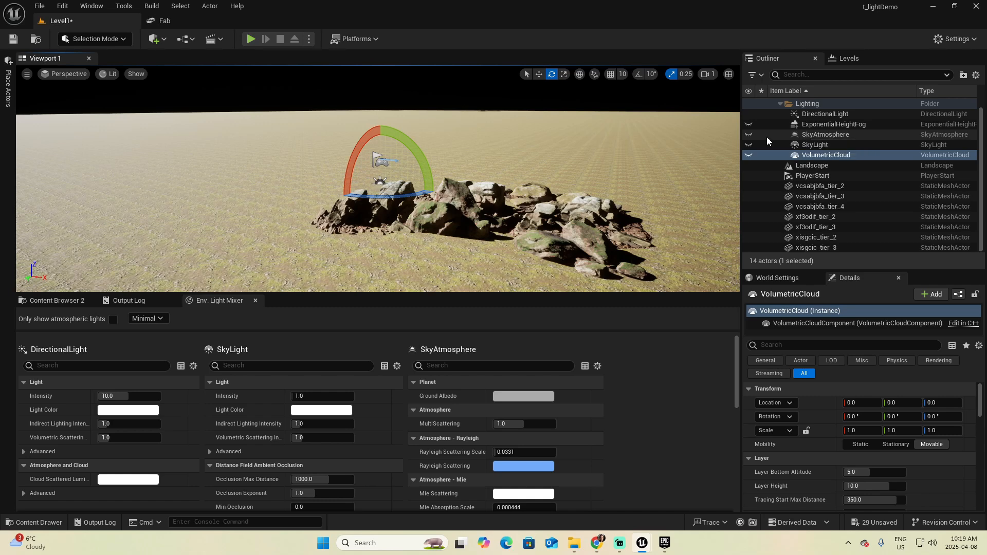
click(748, 135)
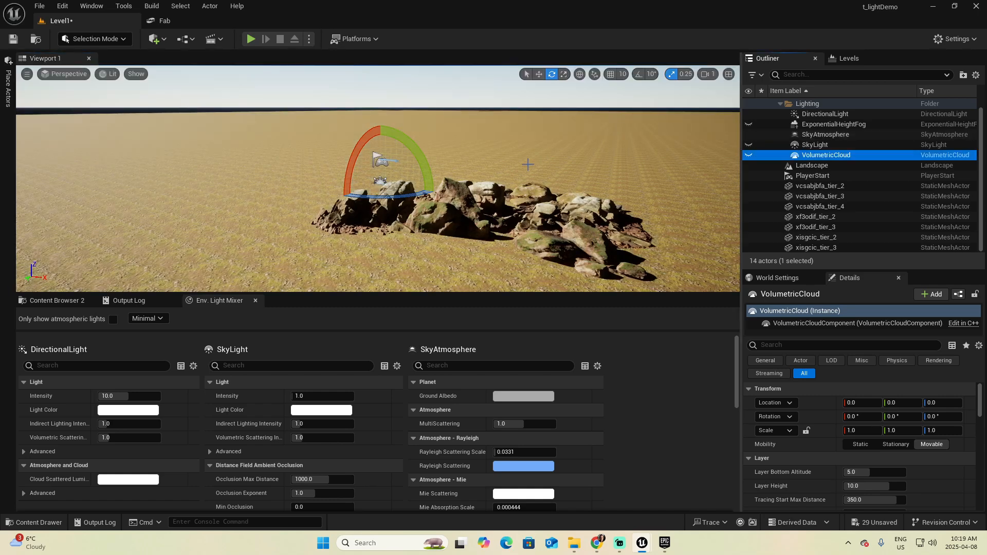
right_drag(514, 178, 406, 167)
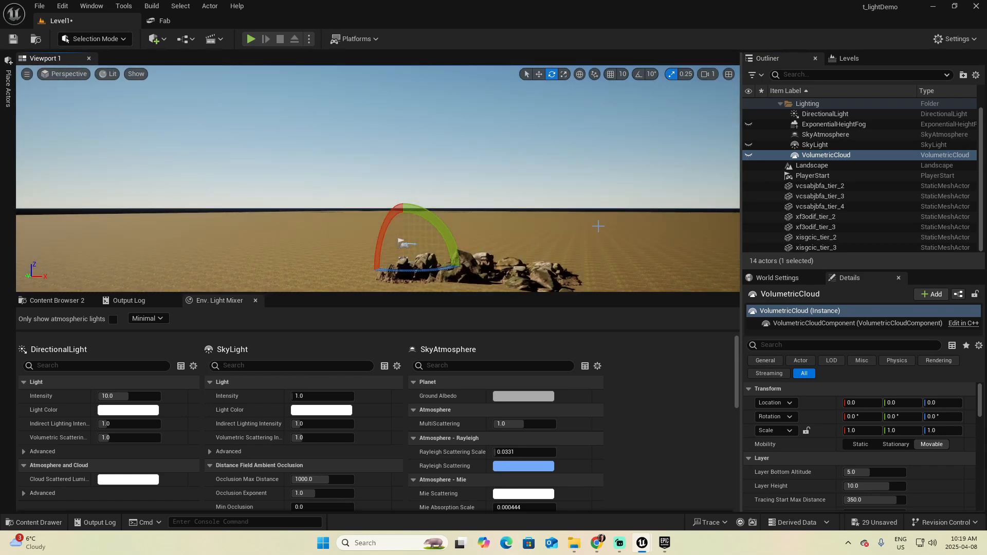
Rotate the DirectionalLight to about -98.7°, -48.1°, -18.1° so the sun stands high, and enlarge the viewport's height.
click(842, 114)
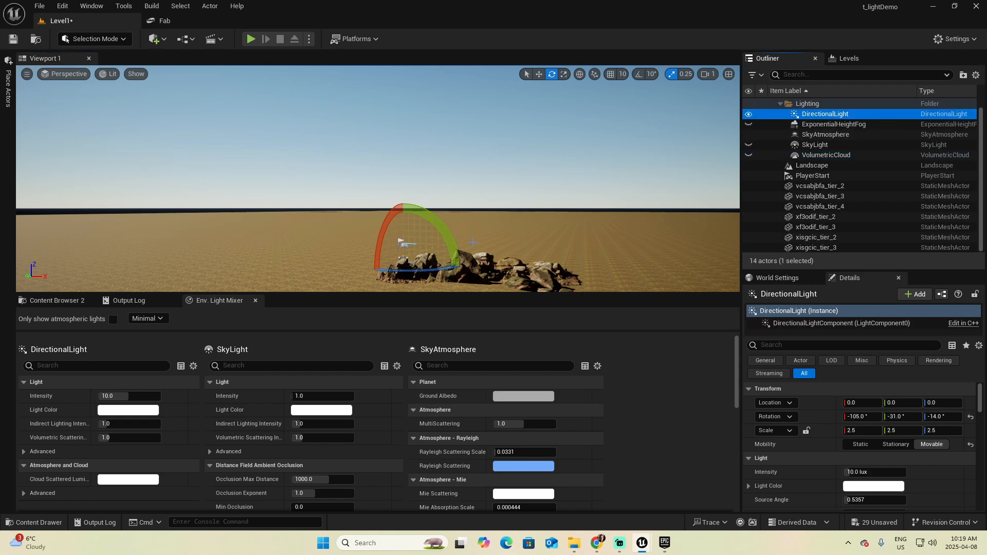
drag(450, 239, 456, 258)
mouse_move(456, 258)
right_down()
mouse_move(478, 260)
mouse_move(480, 278)
mouse_move(451, 244)
mouse_move(475, 248)
mouse_move(467, 252)
right_up()
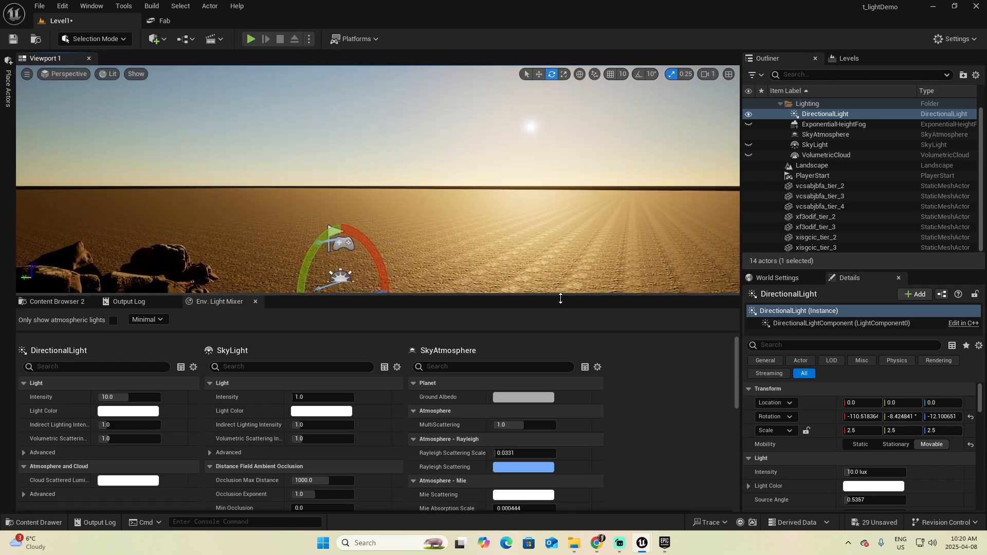
drag(557, 294, 558, 369)
drag(310, 288, 325, 263)
right_drag(324, 263, 390, 280)
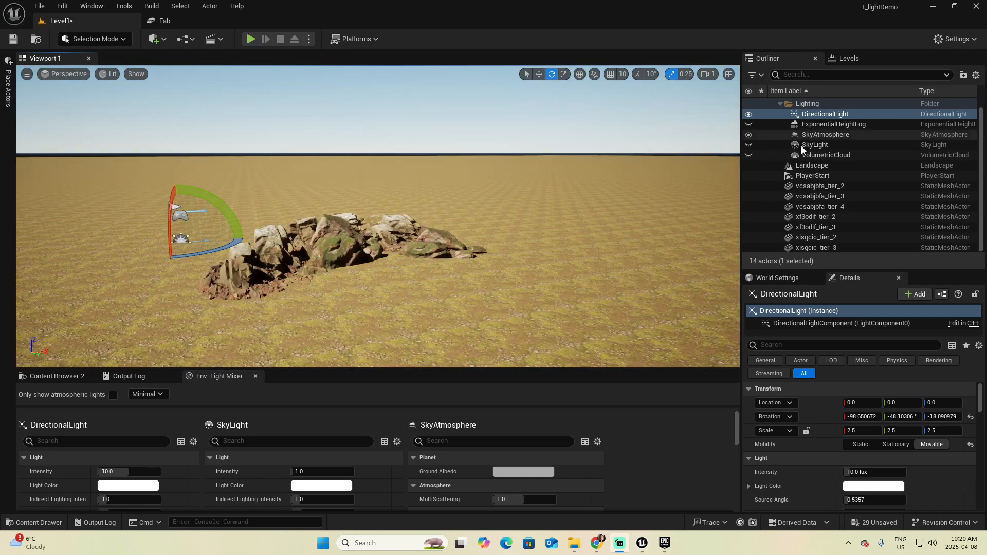
Unhide the SkyLight and toggle its visibility off and on to compare the shadowed areas of the rocks up close.
click(749, 148)
right_drag(435, 273, 414, 293)
key(w)
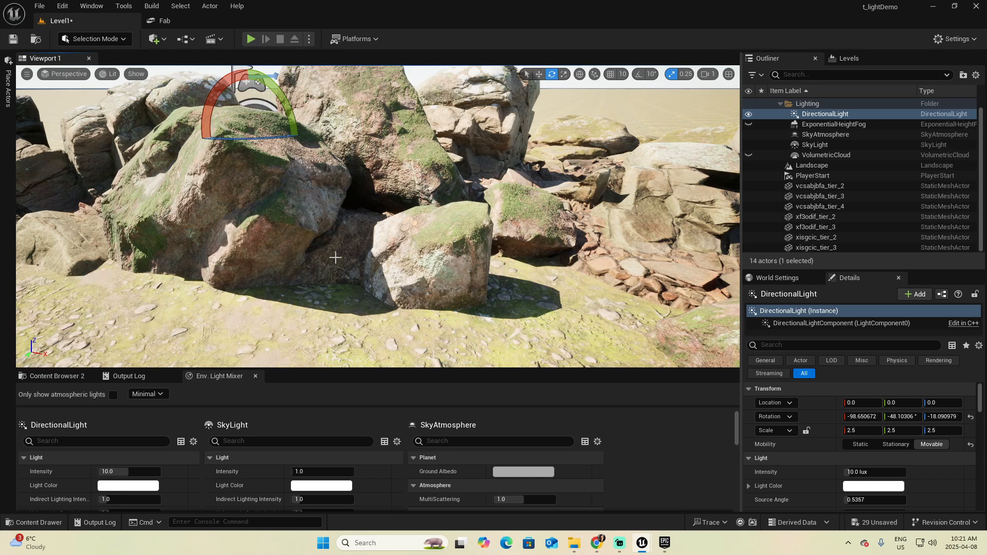
click(748, 145)
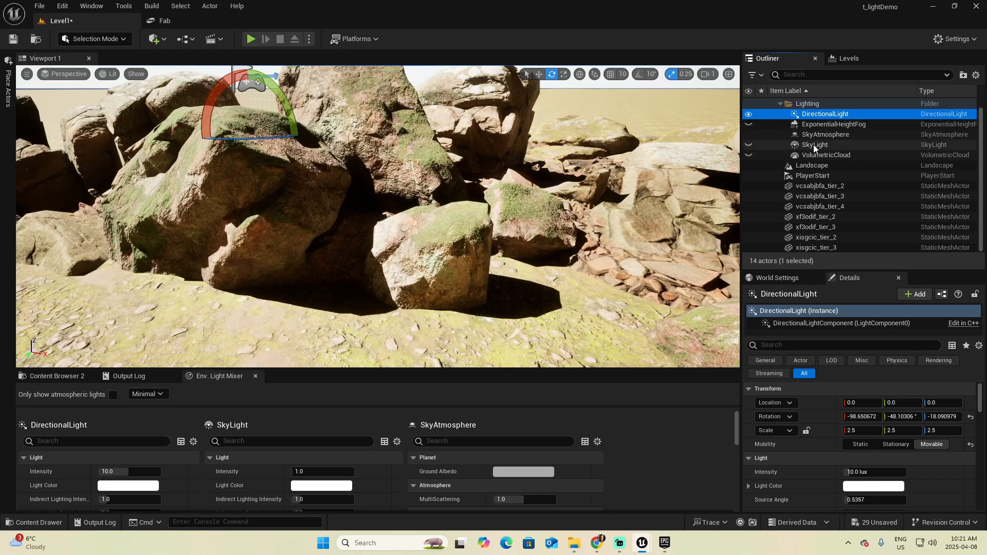
click(748, 146)
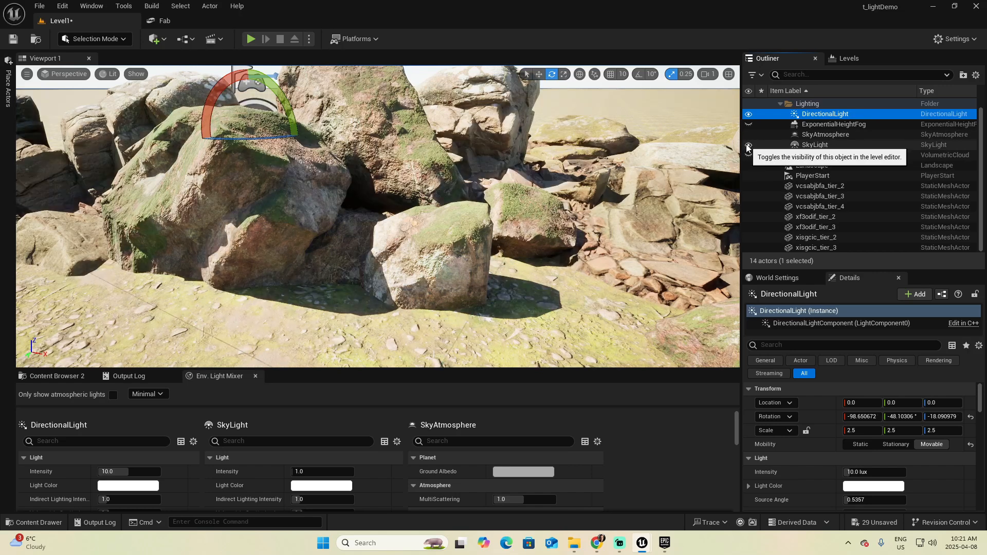
right_drag(355, 269, 349, 294)
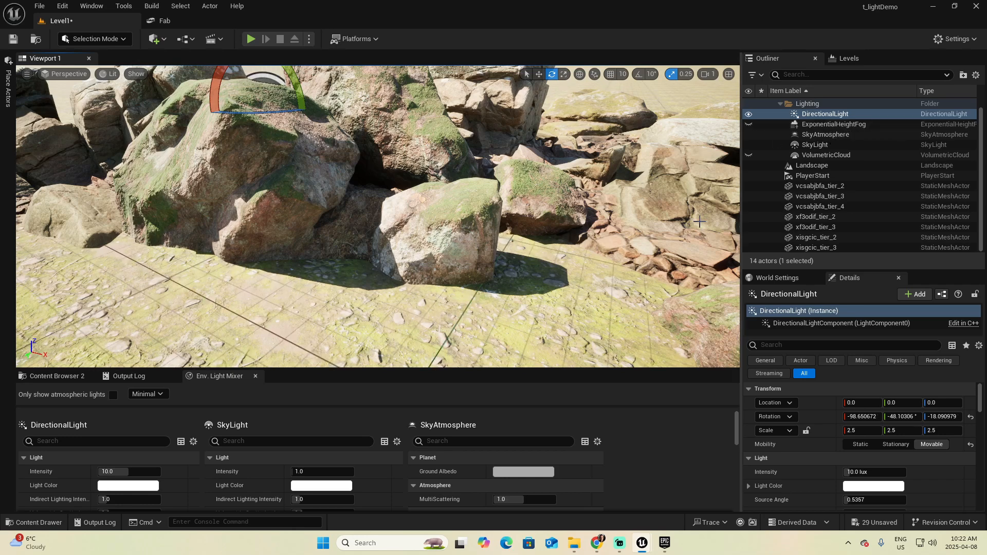
Unhide the VolumetricCloud and ExponentialHeightFog actors, viewing the sky and horizon over the whole rock group.
key(f)
right_drag(378, 216, 395, 197)
key(w)
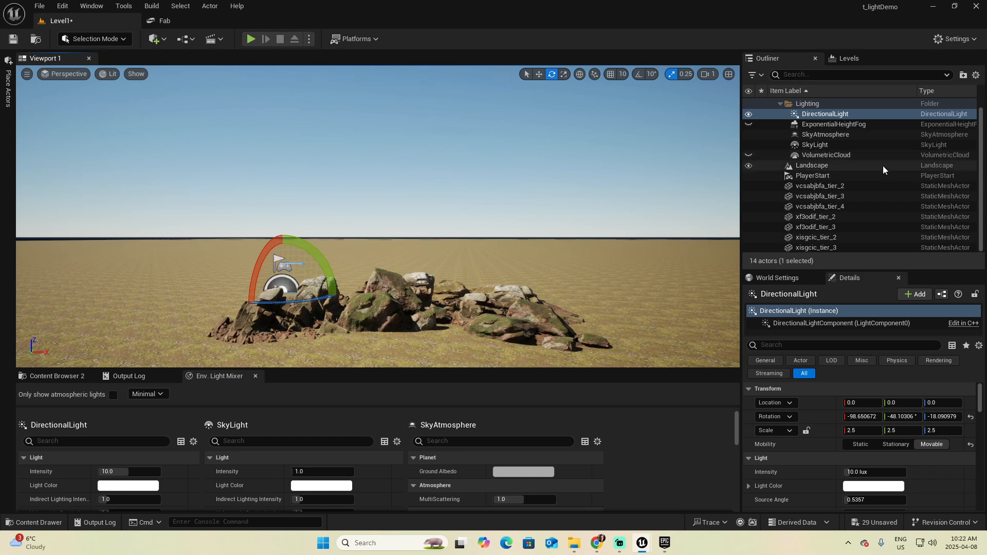
click(748, 155)
right_drag(712, 184, 820, 197)
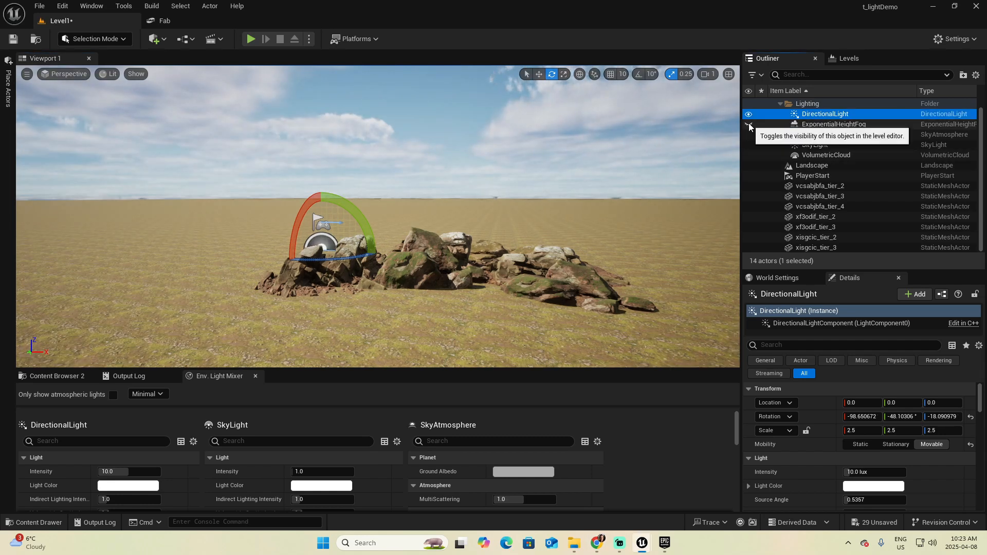
click(749, 125)
right_drag(510, 210, 498, 210)
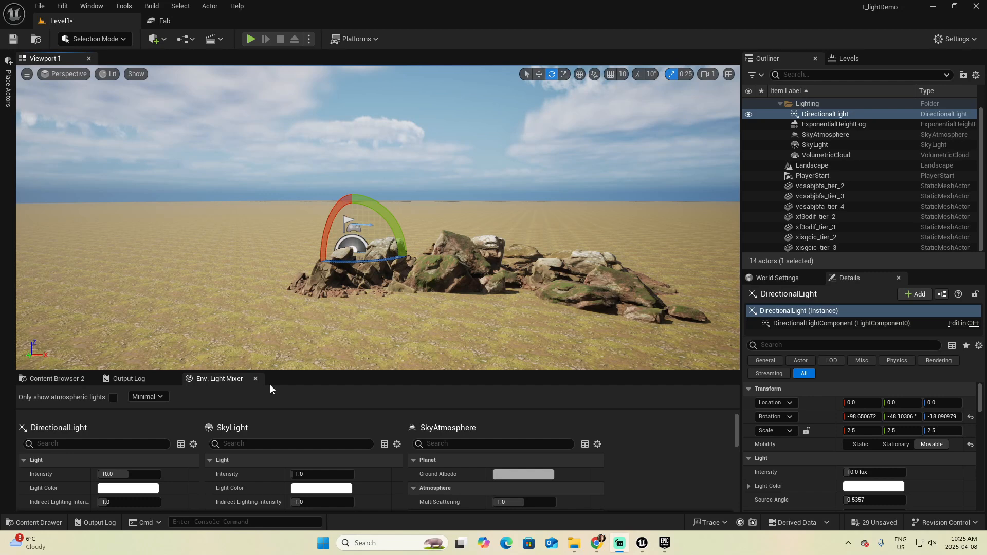
Review the light, atmosphere, cloud and fog settings in the Env. Light Mixer, and enlarge the DirectionalLight's details area.
drag(317, 373, 335, 254)
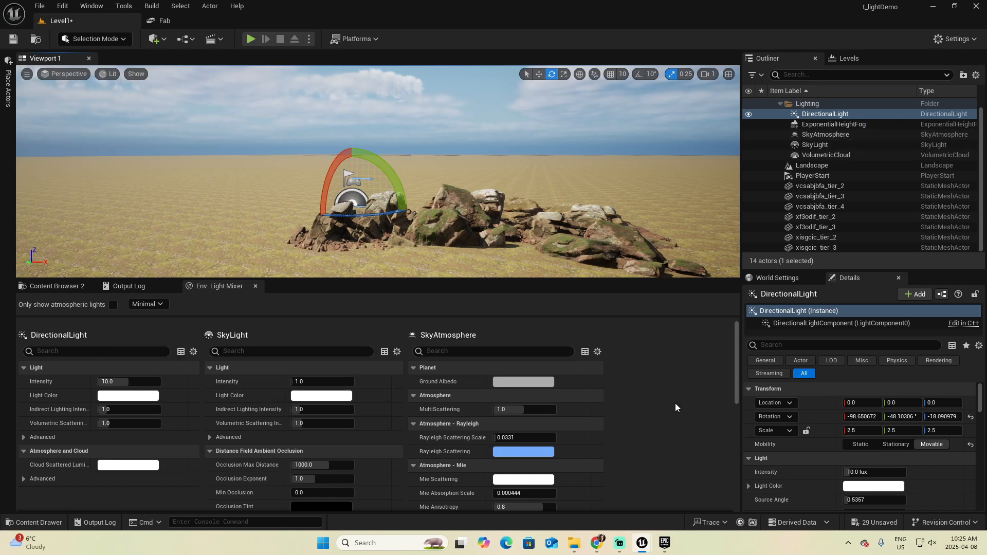
scroll(674, 406, down, 5)
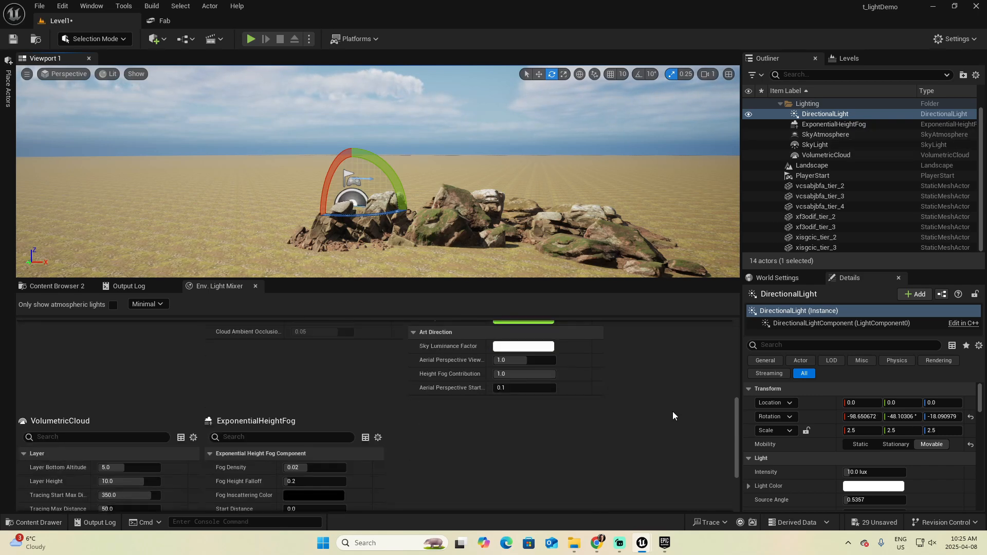
scroll(672, 411, down, 3)
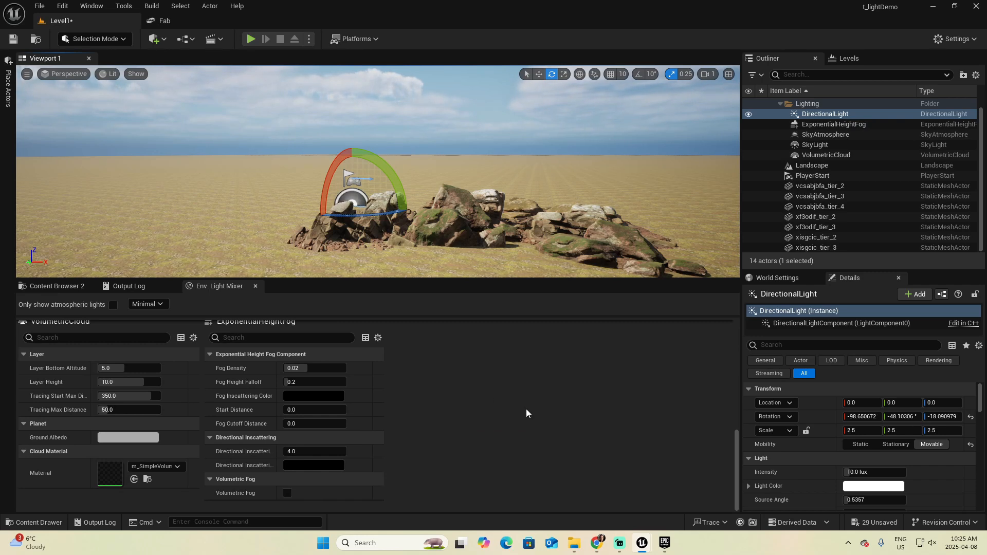
scroll(524, 408, down, 6)
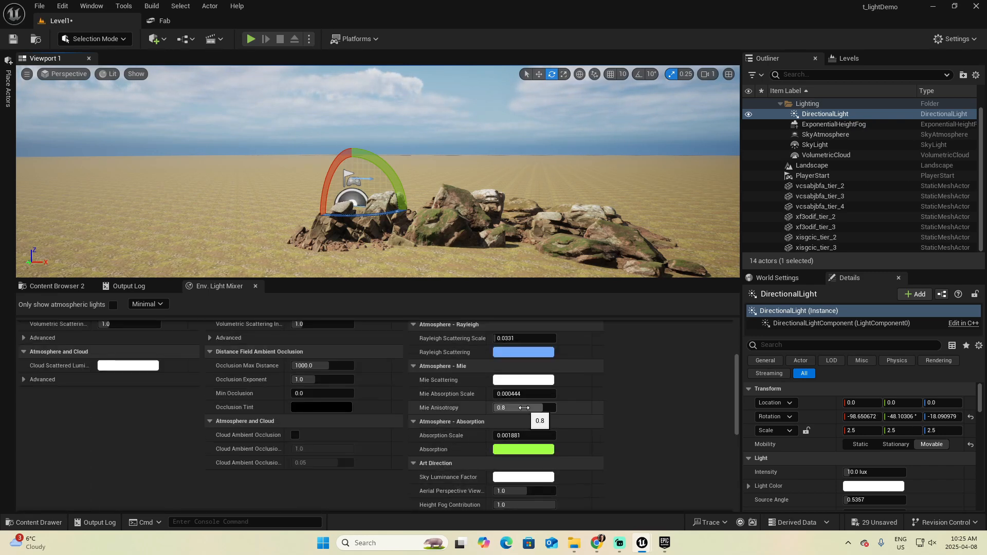
scroll(525, 408, up, 5)
drag(914, 271, 914, 188)
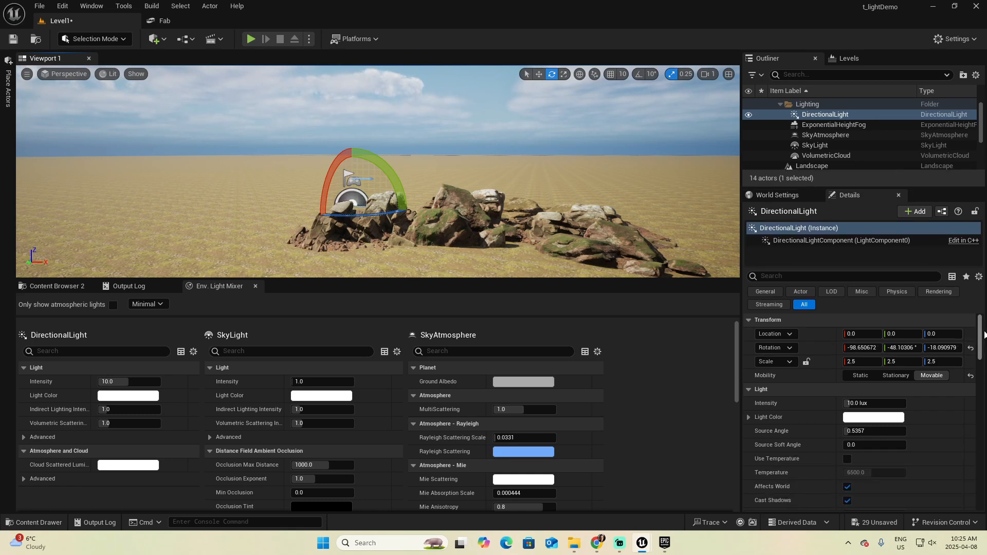
mouse_move(980, 334)
mouse_down()
mouse_move(980, 443)
mouse_move(980, 329)
mouse_up()
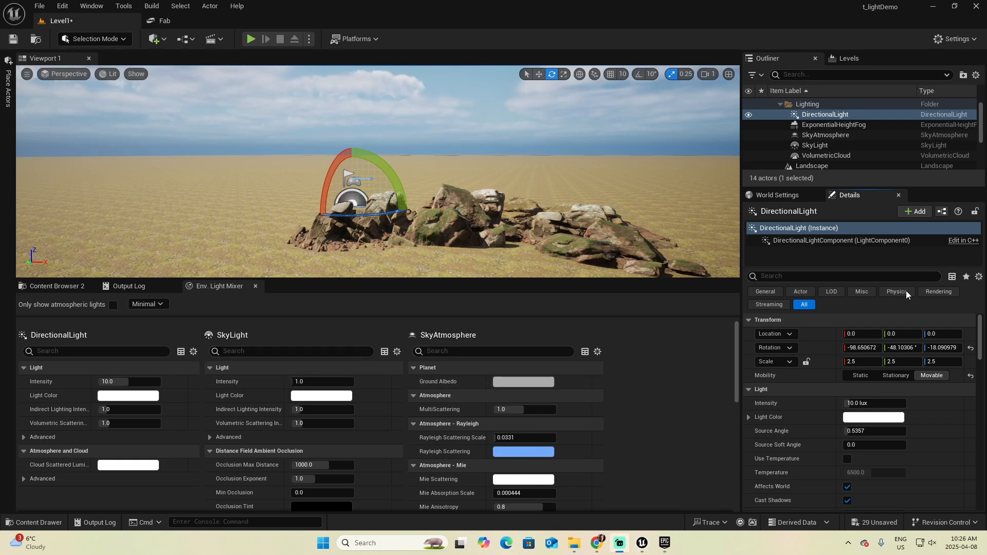
Raise the DirectionalLight above the rocks to a Z location of about 276.6.
click(826, 116)
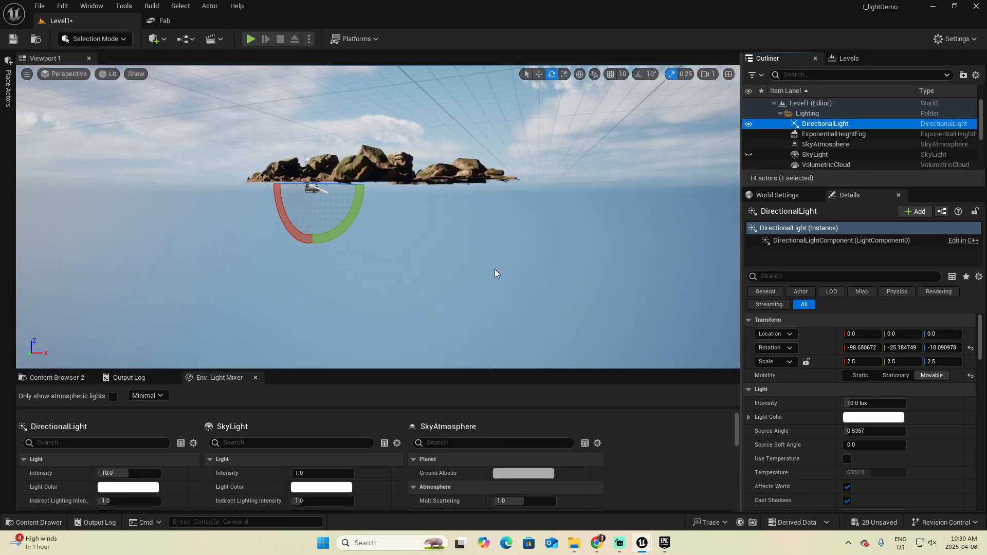
right_drag(492, 241, 462, 264)
key(q)
key(e)
key(w)
drag(412, 203, 428, 113)
right_drag(447, 148, 491, 137)
key(a)
key(w)
drag(381, 134, 382, 168)
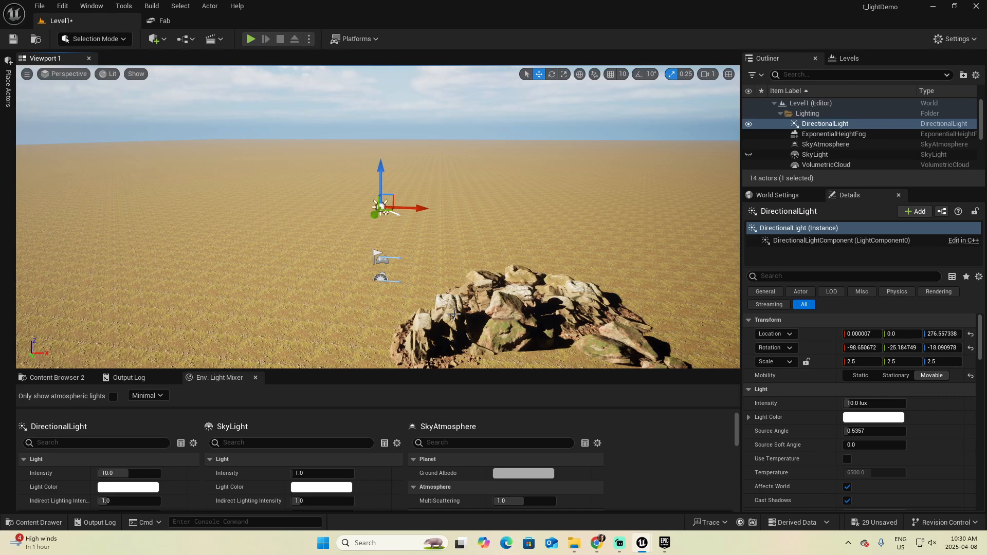
Try rotating the raised DirectionalLight with the rotation gizmo, and undo the rotation.
right_drag(409, 273, 409, 273)
key(e)
drag(392, 206, 464, 209)
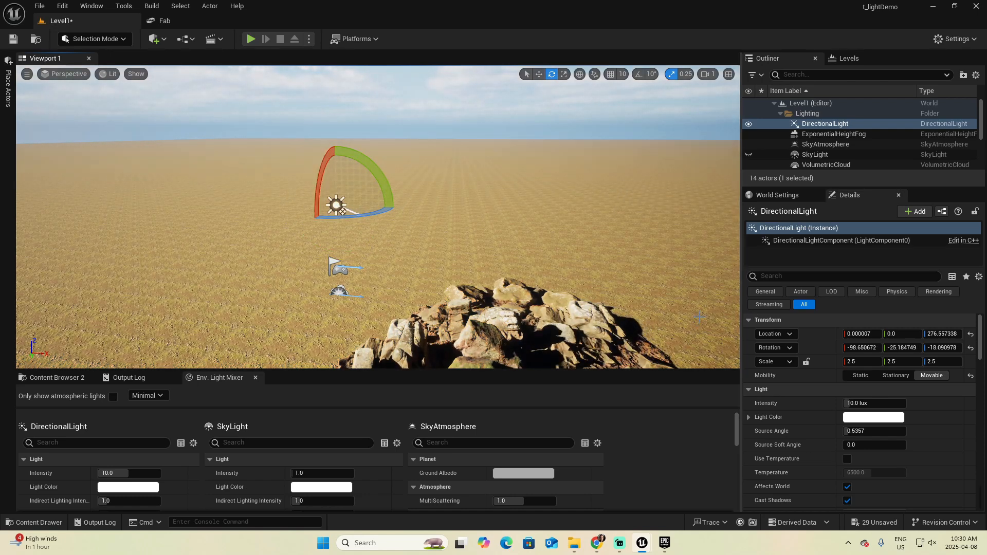
key(ctrl+z)
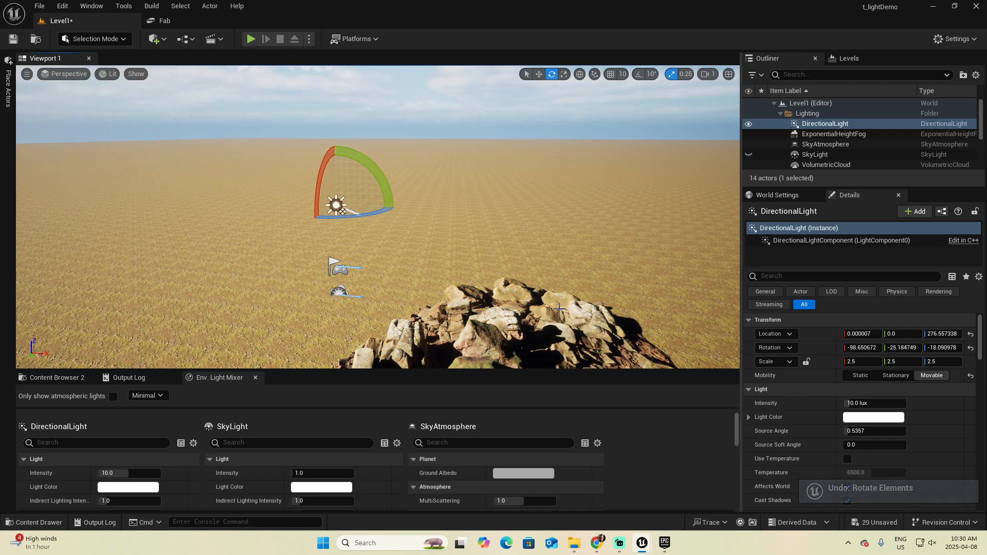
Re-aim the sun interactively in the viewport so the DirectionalLight's rotation is about -98.7°, -22.9°, -26.1°.
key(ctrl+l)
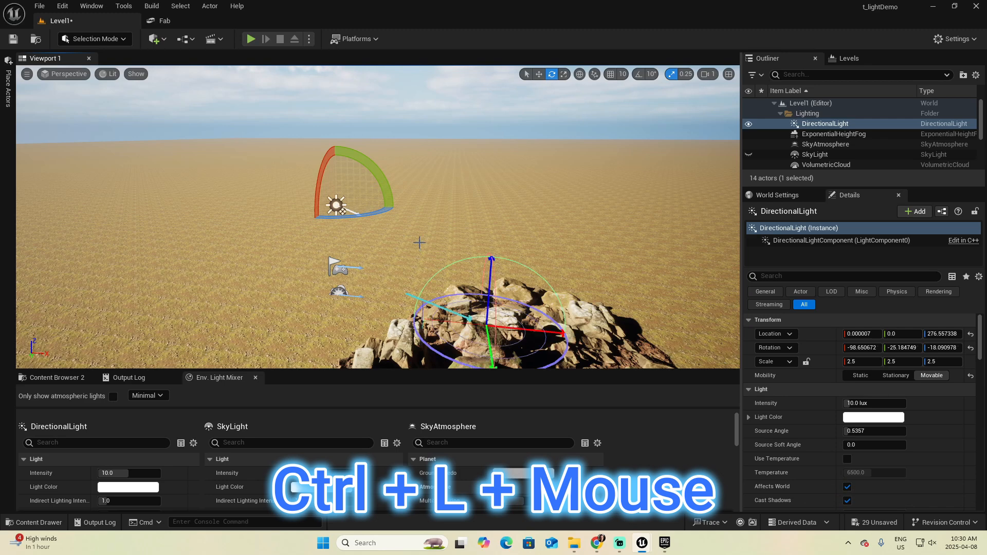
key(ctrl+l)
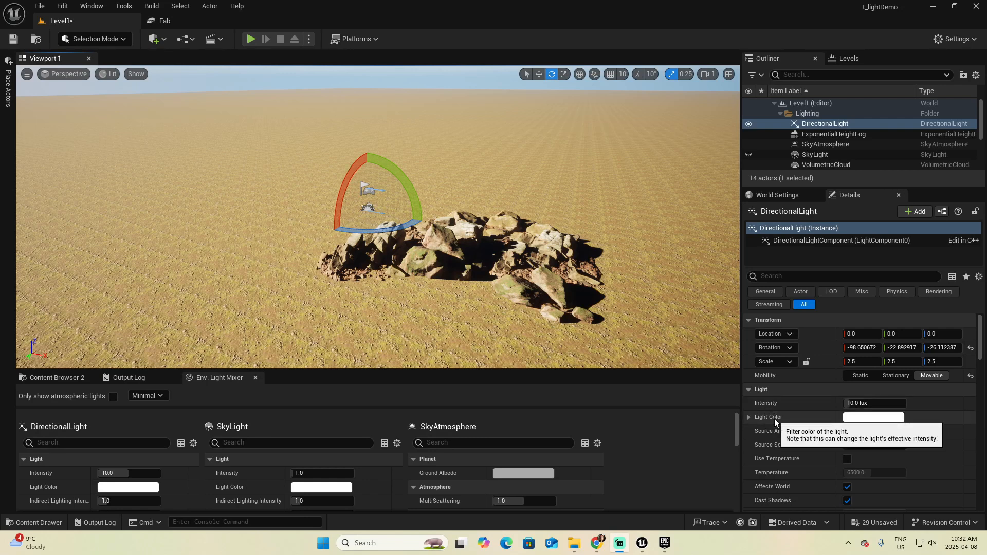
Set the DirectionalLight's intensity to 100 lux and view the rocks under it.
click(878, 403)
text(100)
key(Tab)
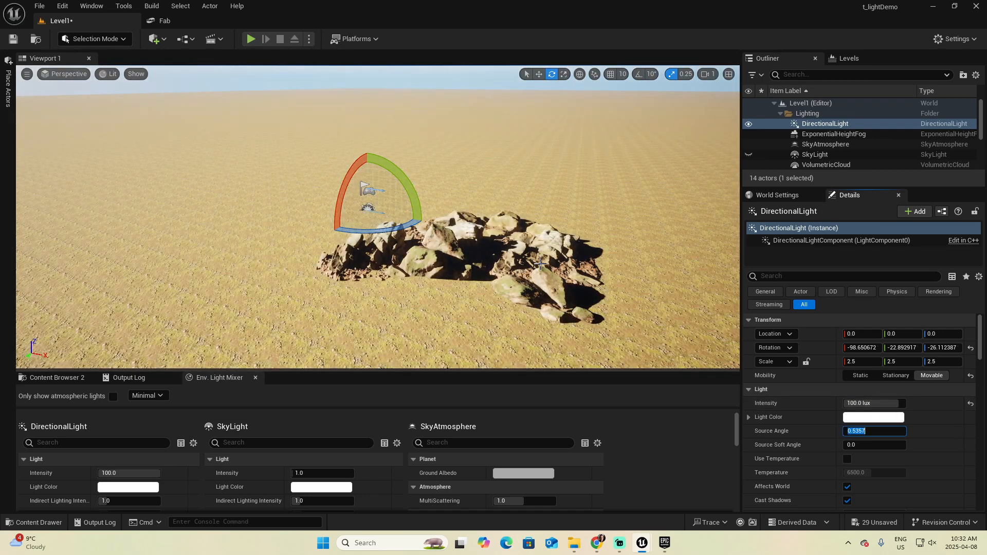
drag(539, 265, 551, 266)
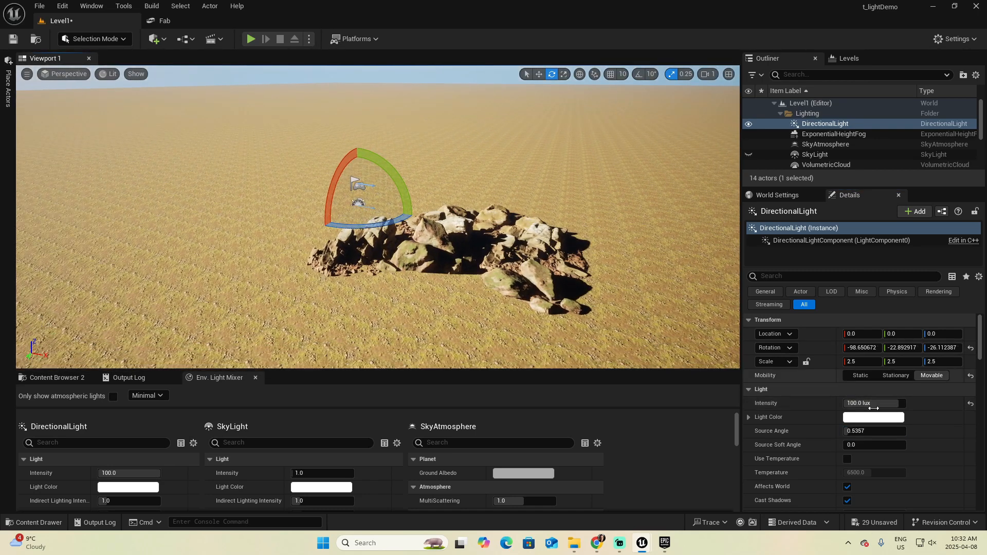
Set the DirectionalLight's intensity to 1 lux.
click(871, 404)
text(1)
key(Tab)
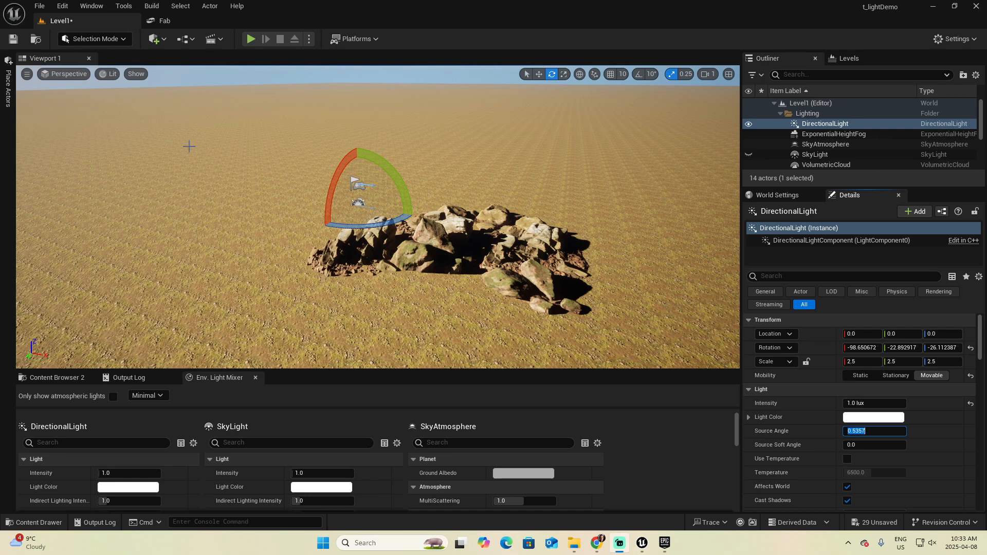
Find the auto exposure options in the Project Settings, disable Auto Exposure, and close the settings.
click(64, 7)
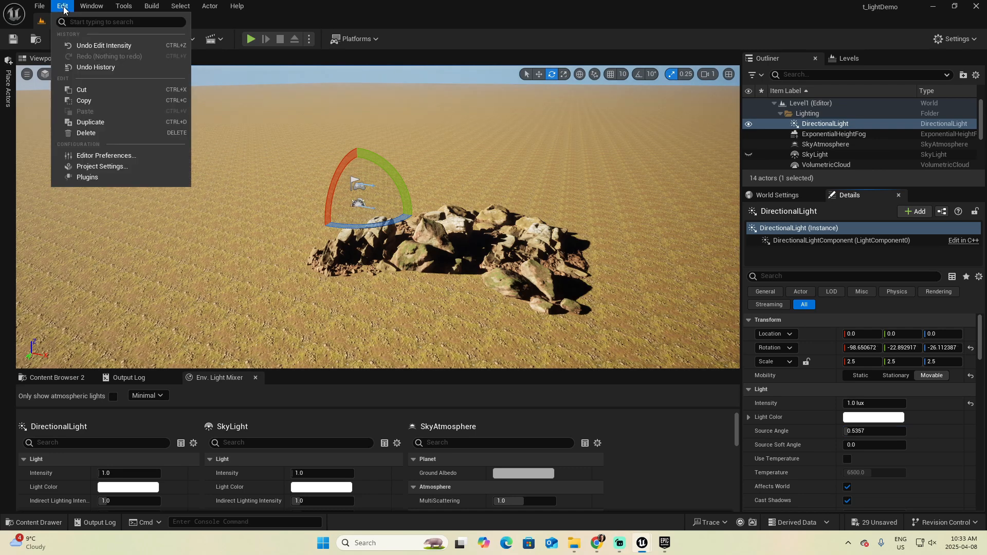
click(105, 168)
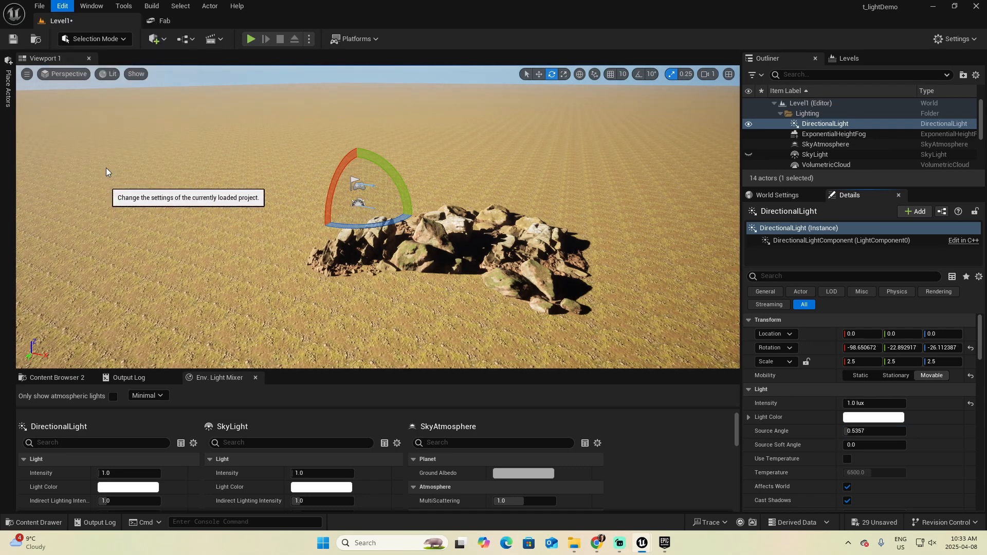
click(294, 50)
text(auto e)
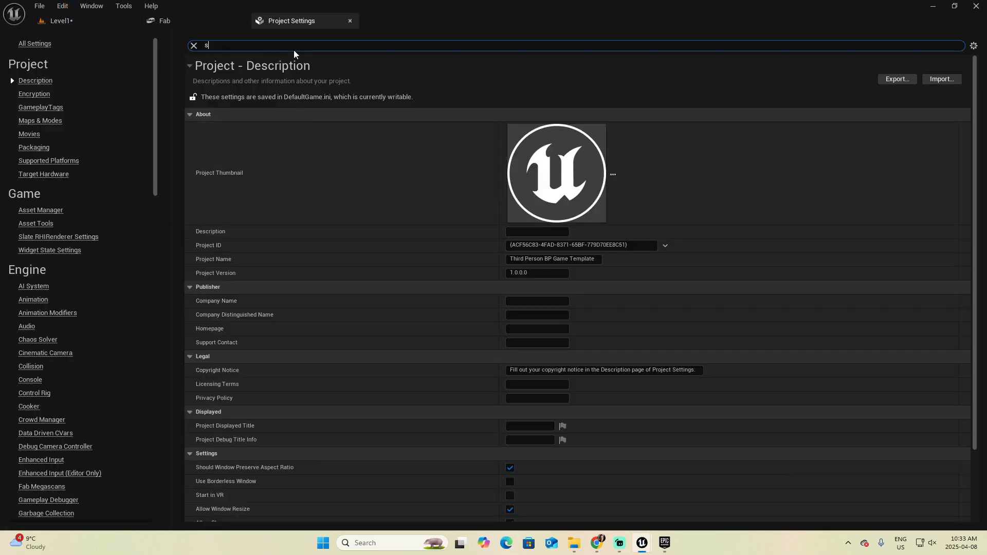
text(xpo)
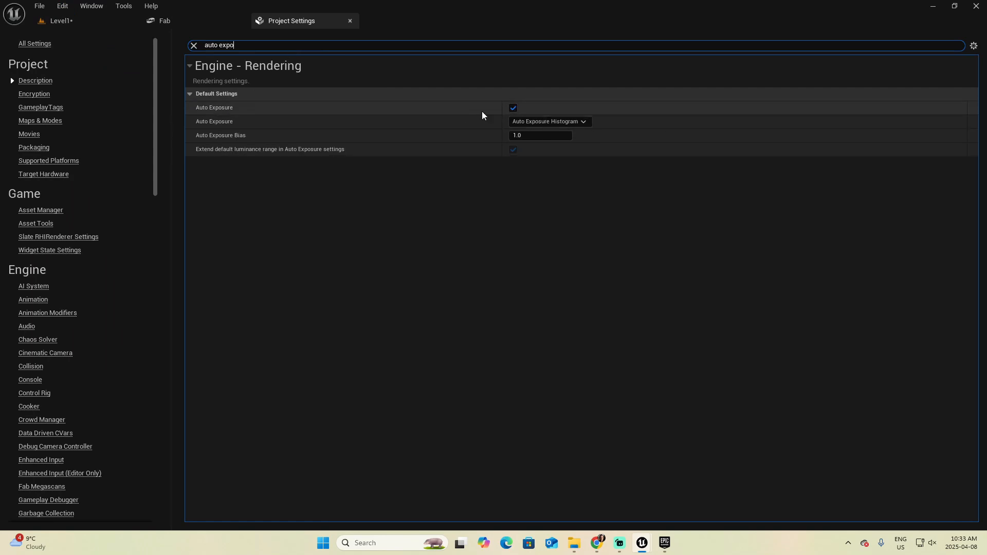
click(513, 108)
click(350, 21)
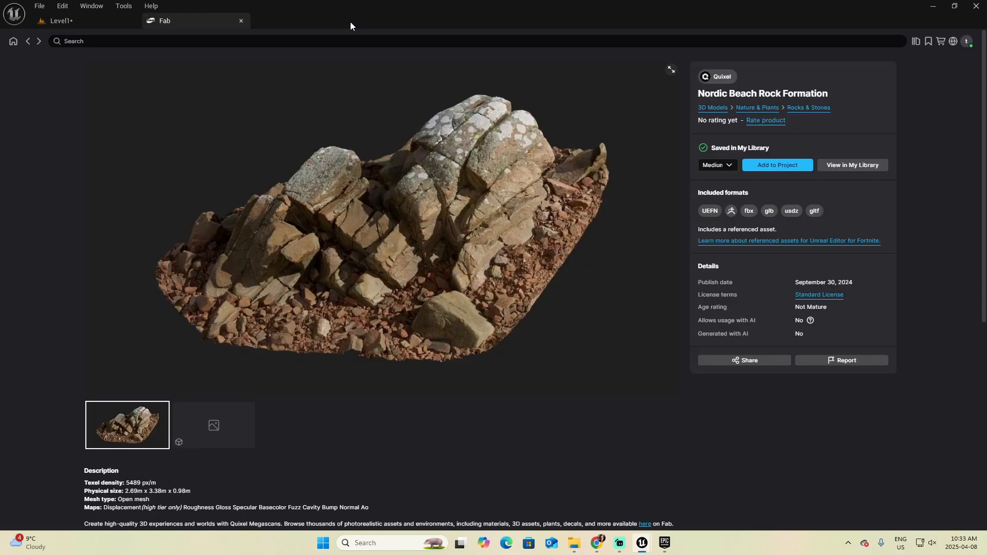
Return to Level1 and reset the DirectionalLight's intensity to its default 10 lux.
click(103, 23)
right_drag(393, 243, 489, 247)
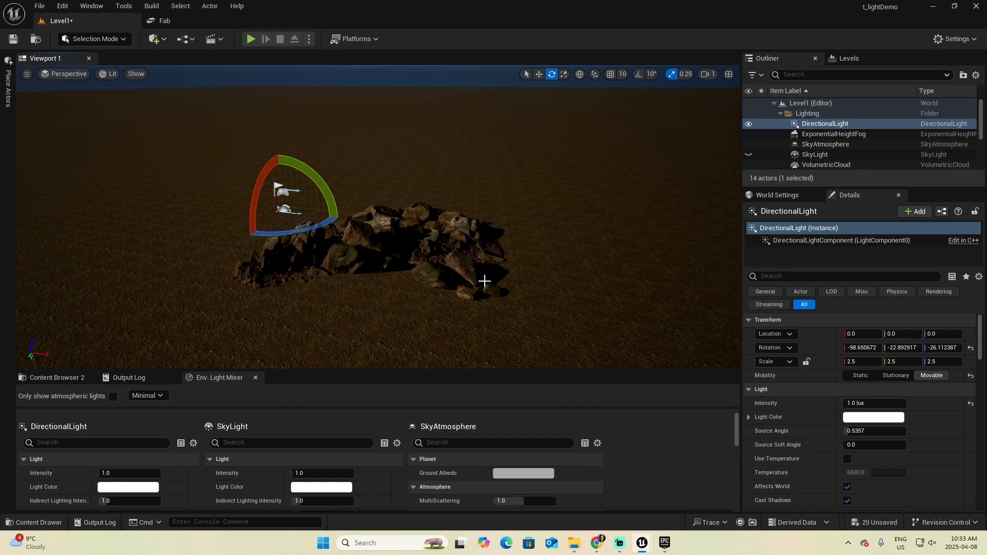
click(971, 405)
mouse_move(462, 259)
right_down()
mouse_move(463, 237)
mouse_move(462, 262)
right_up()
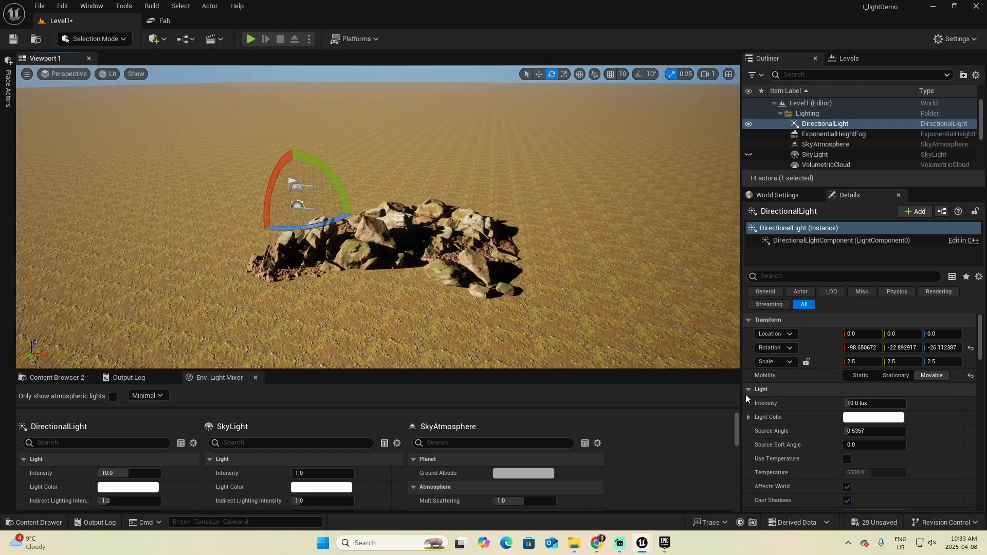
Try a DirectionalLight intensity of 100 lux on the rocks and reset it to the default 10 lux.
click(878, 403)
text(2)
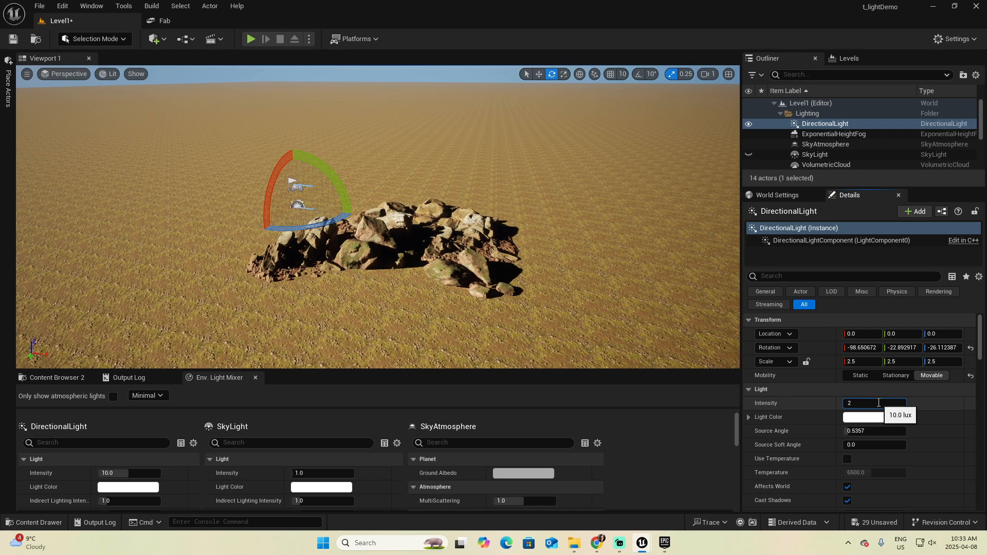
text(00)
key(Return)
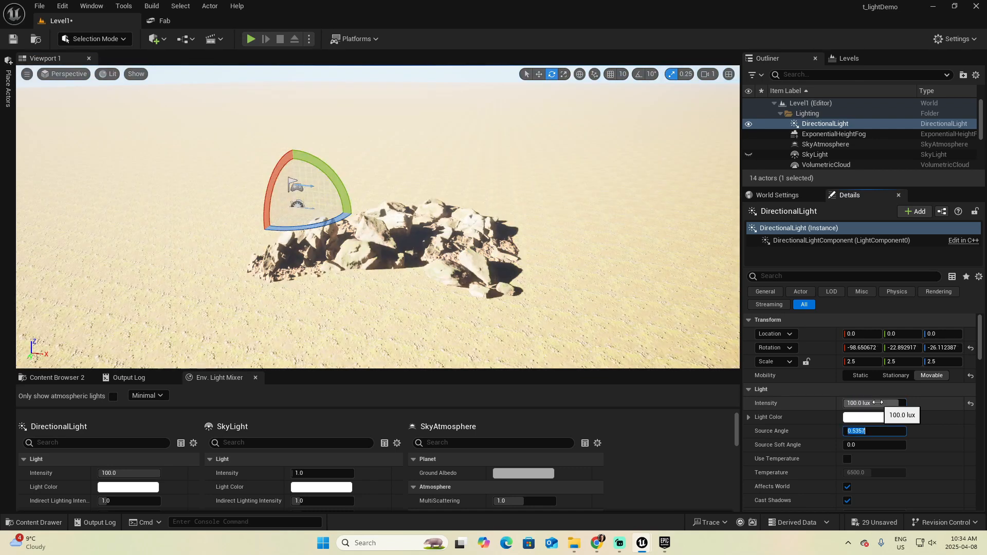
right_drag(432, 273, 427, 303)
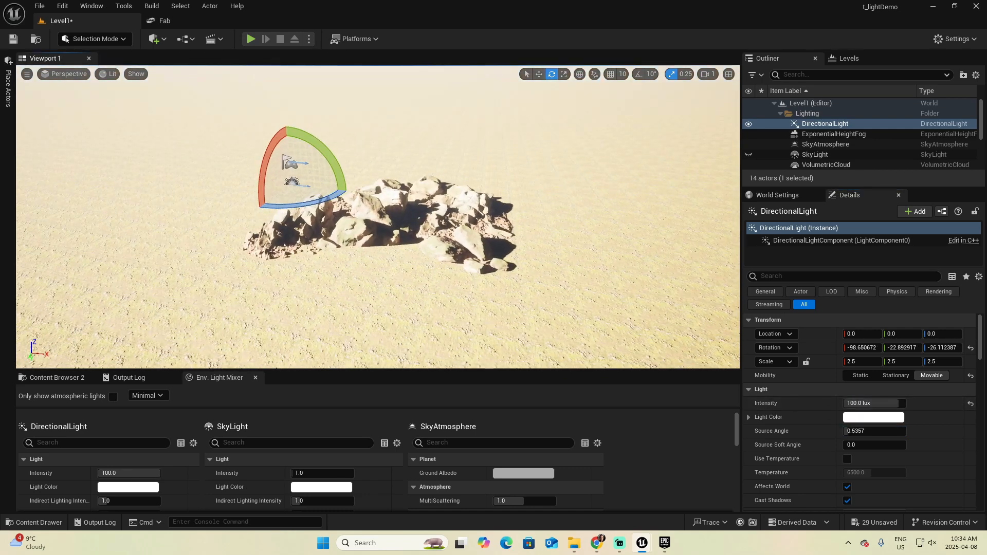
click(971, 403)
right_drag(549, 287, 530, 275)
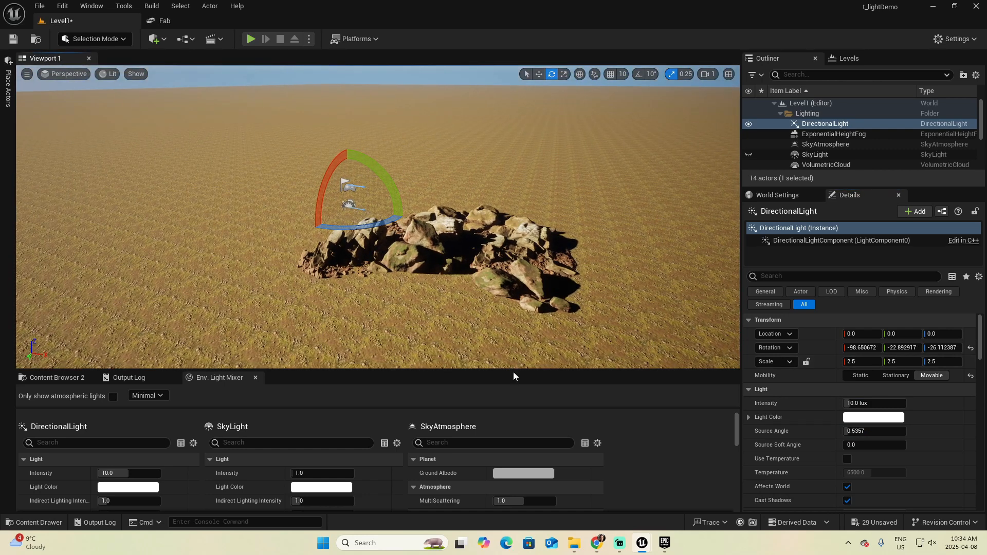
Preview different light colors on the DirectionalLight, ending with a pale cyan (hex sRGB B7F7FF), and cancel the color change.
drag(515, 364, 514, 322)
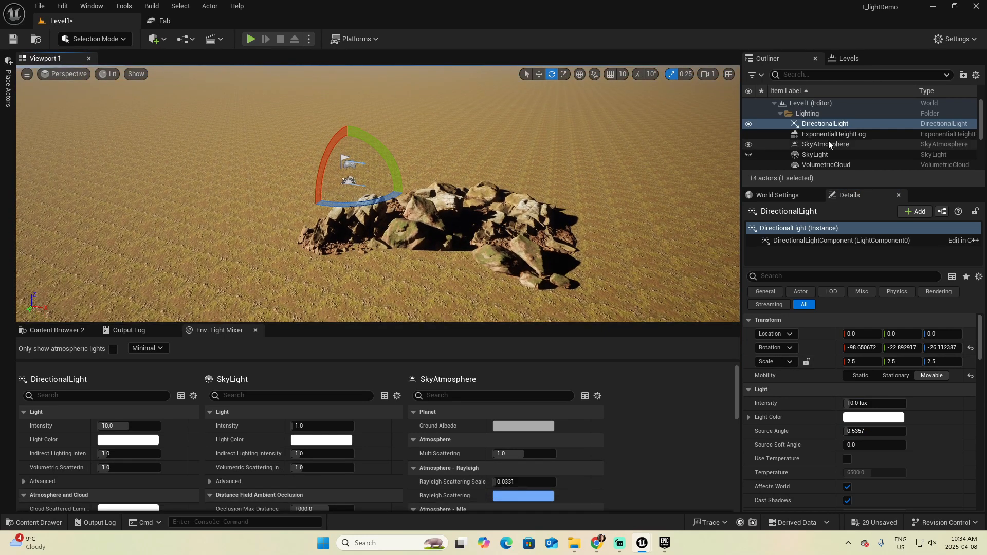
click(863, 421)
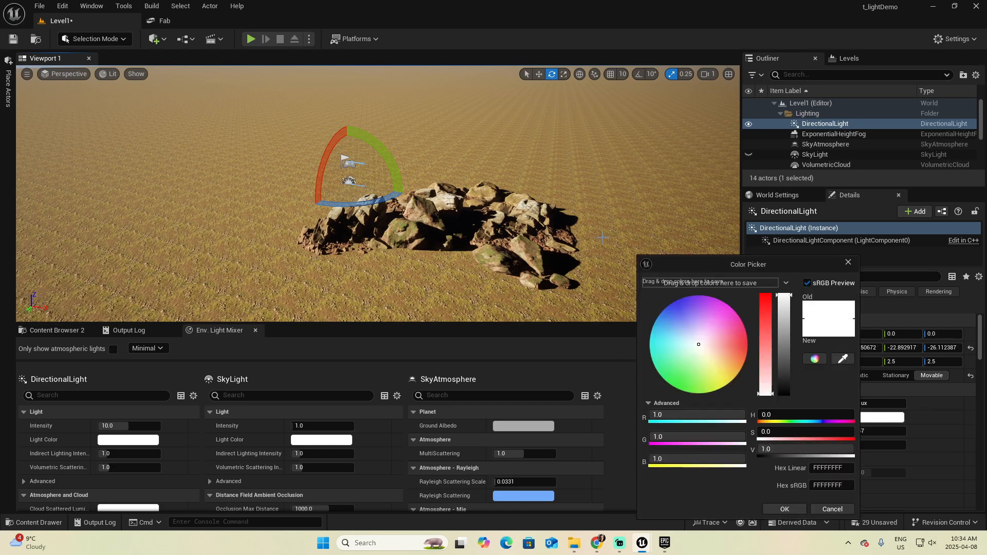
drag(704, 352, 731, 355)
right_drag(570, 250, 587, 236)
drag(719, 381, 673, 343)
mouse_move(562, 295)
right_down()
mouse_move(560, 241)
mouse_move(555, 309)
mouse_move(561, 280)
mouse_move(569, 294)
right_up()
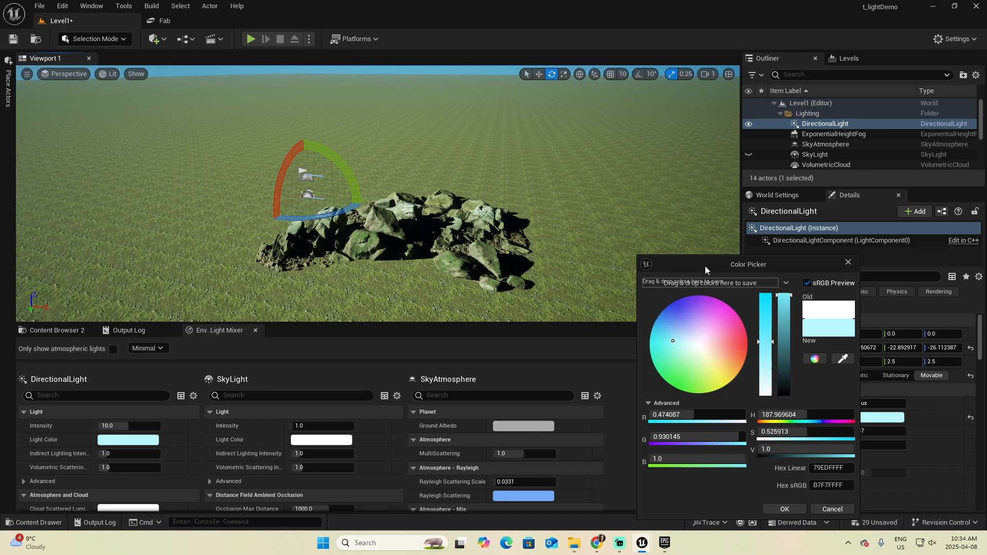
click(825, 509)
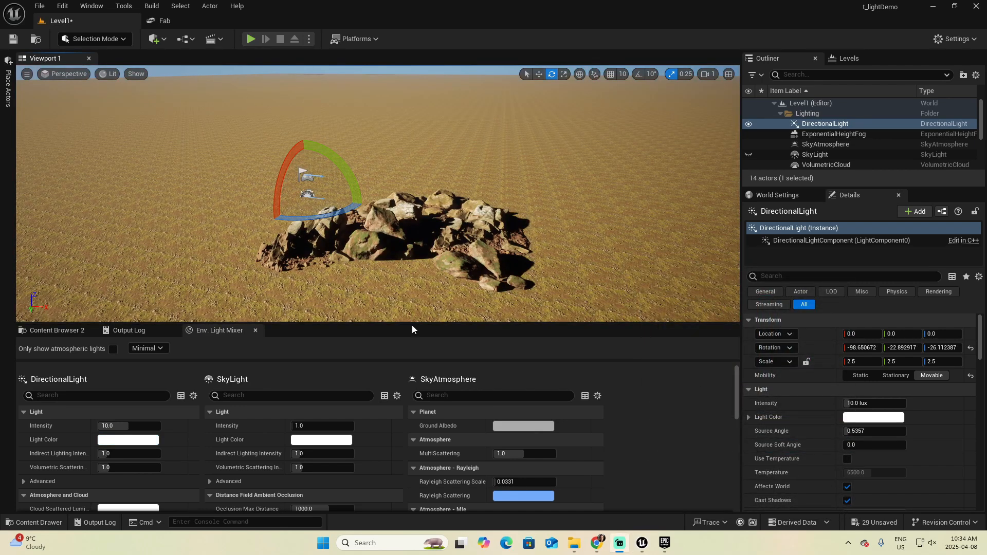
Try a Volumetric Scattering Intensity of 4 on the DirectionalLight in the Env. Light Mixer and reset it to 1.0.
drag(414, 323, 423, 259)
right_drag(406, 180, 393, 196)
key(w)
key(s)
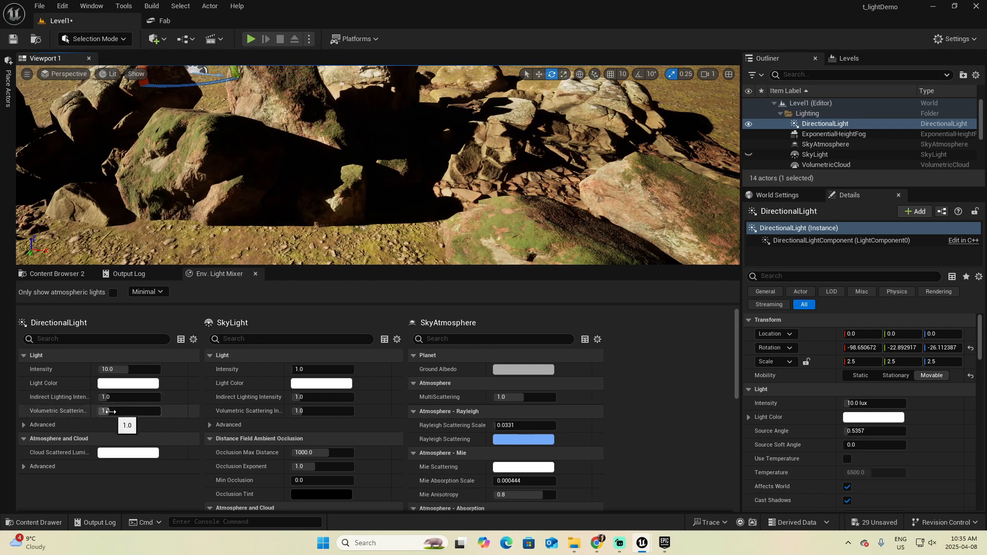
drag(110, 411, 139, 411)
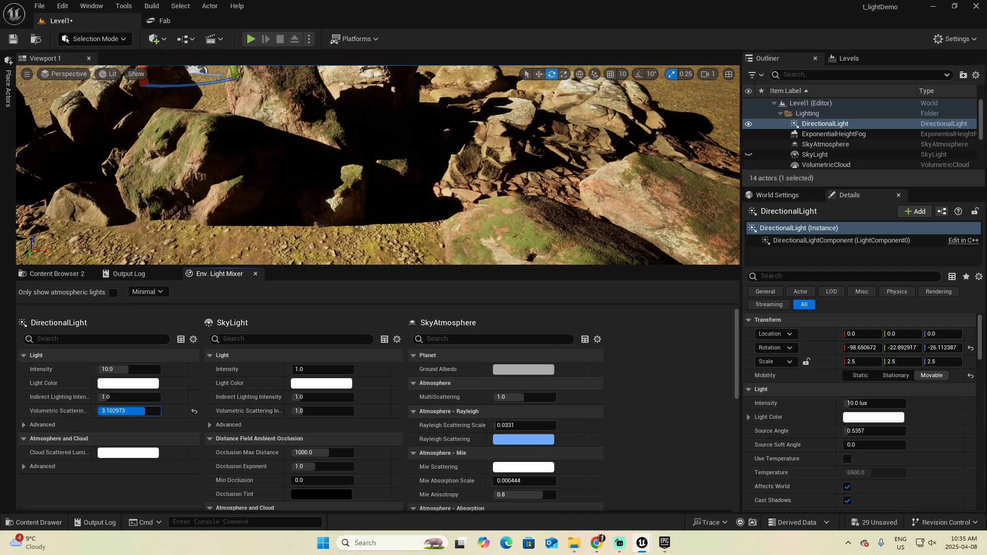
text(4)
key(Return)
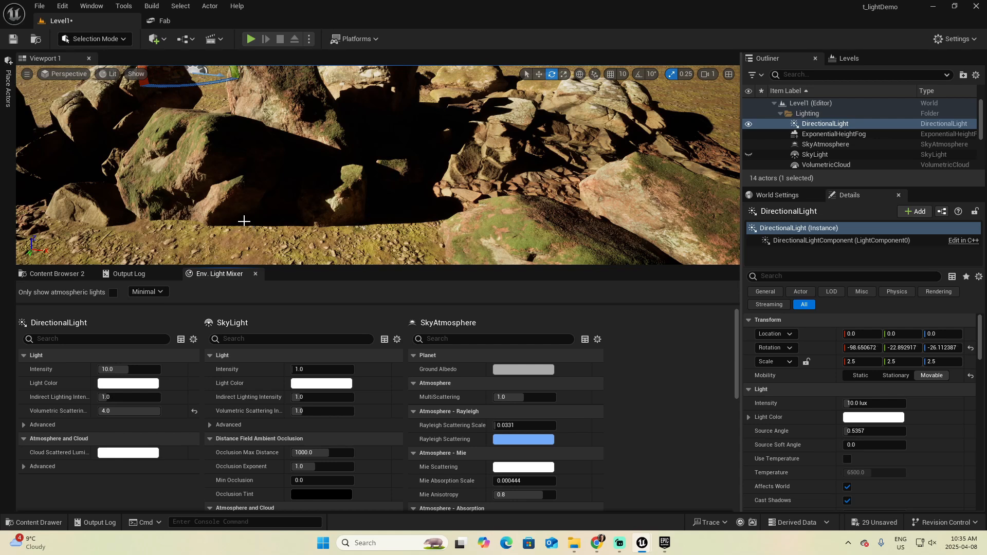
click(194, 411)
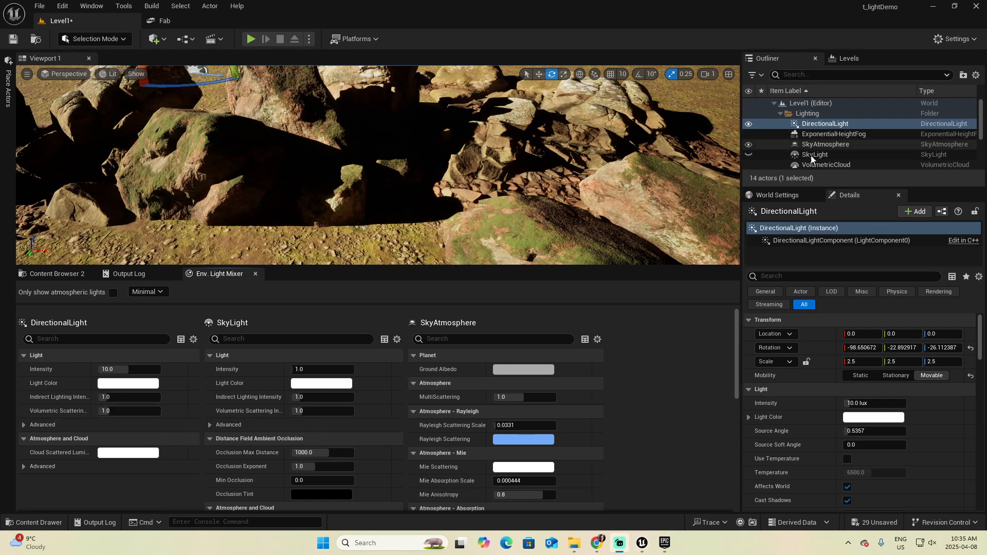
Enlarge the viewport, make the SkyLight visible again, and view the rocks' shadow areas under it.
drag(697, 270, 700, 367)
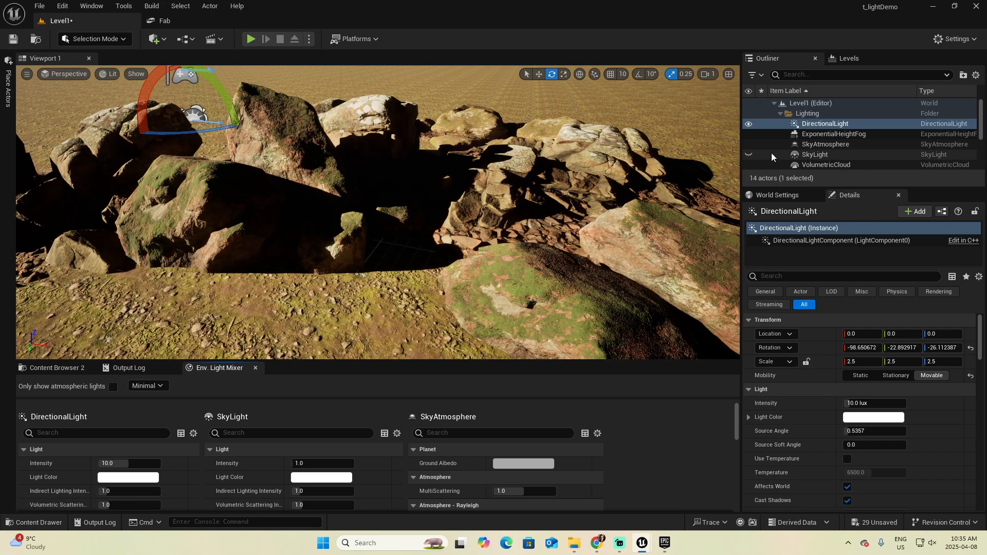
click(748, 155)
mouse_move(444, 223)
right_down()
mouse_move(427, 224)
mouse_move(435, 233)
right_up()
key(s)
key(w)
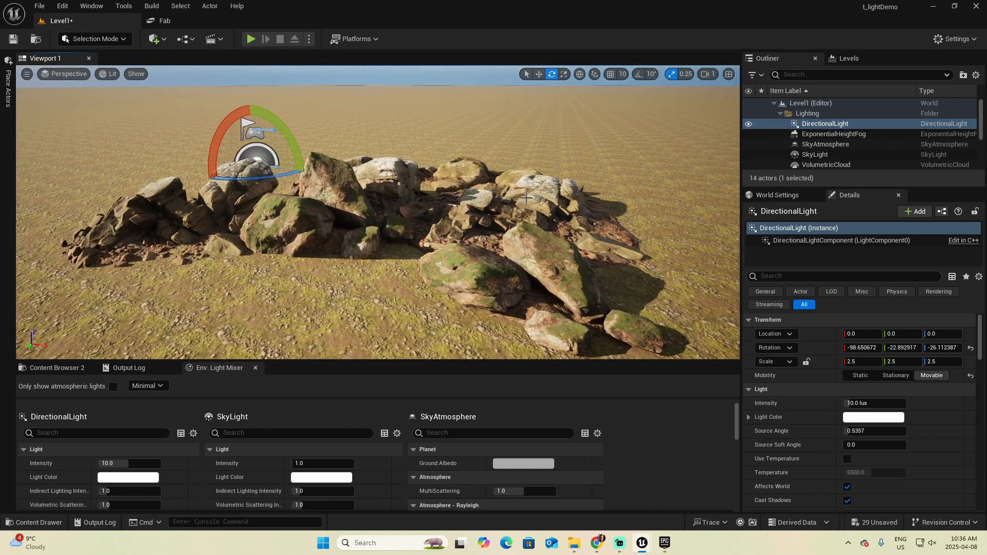
Look up the SkyLight's "real time capture" and "recapture" options in its details and recapture the scene.
click(828, 156)
click(785, 276)
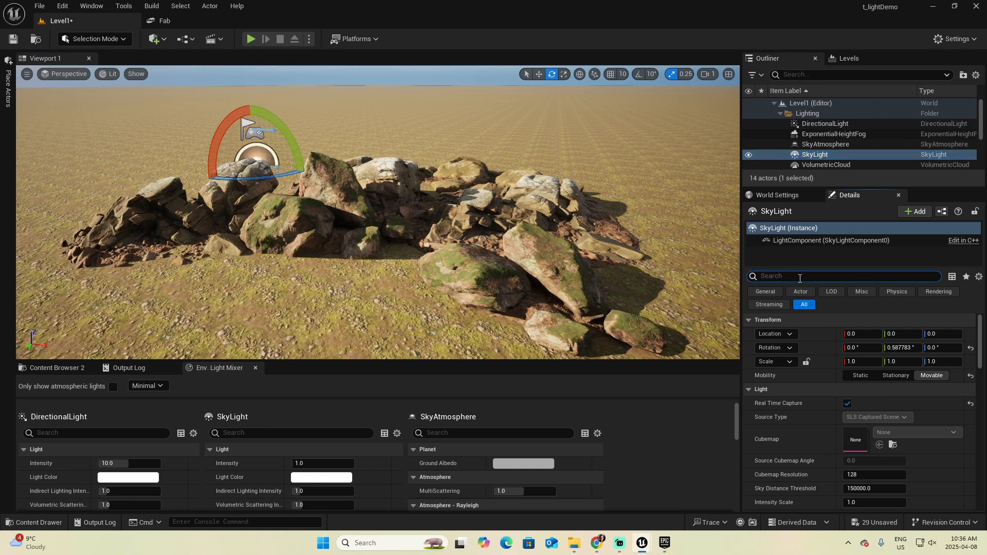
text(real time capture)
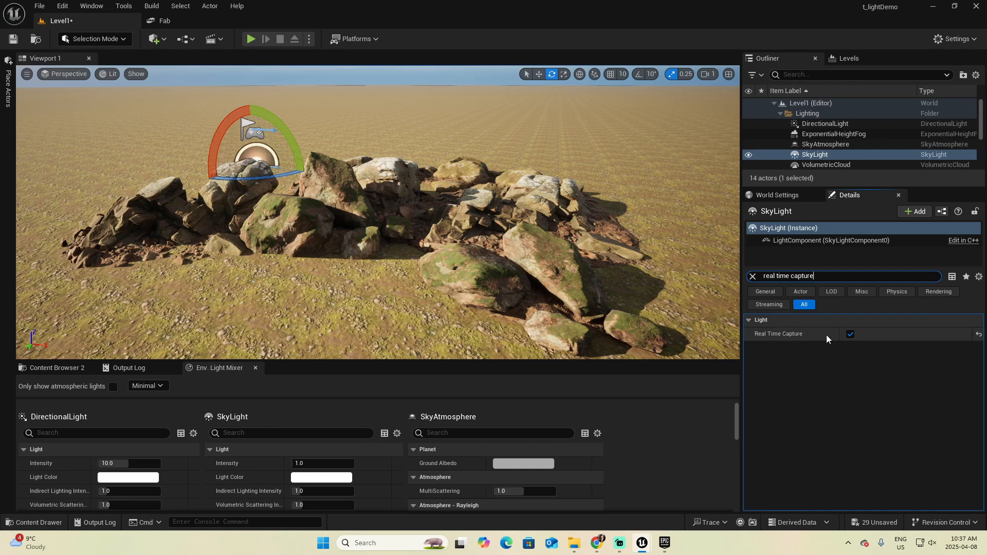
drag(814, 276, 740, 273)
text(recapture)
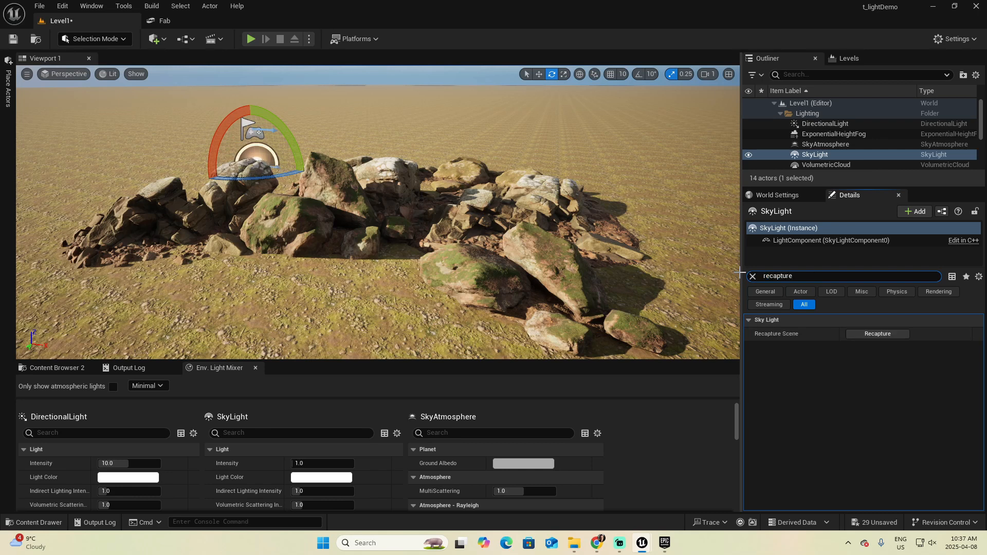
click(875, 334)
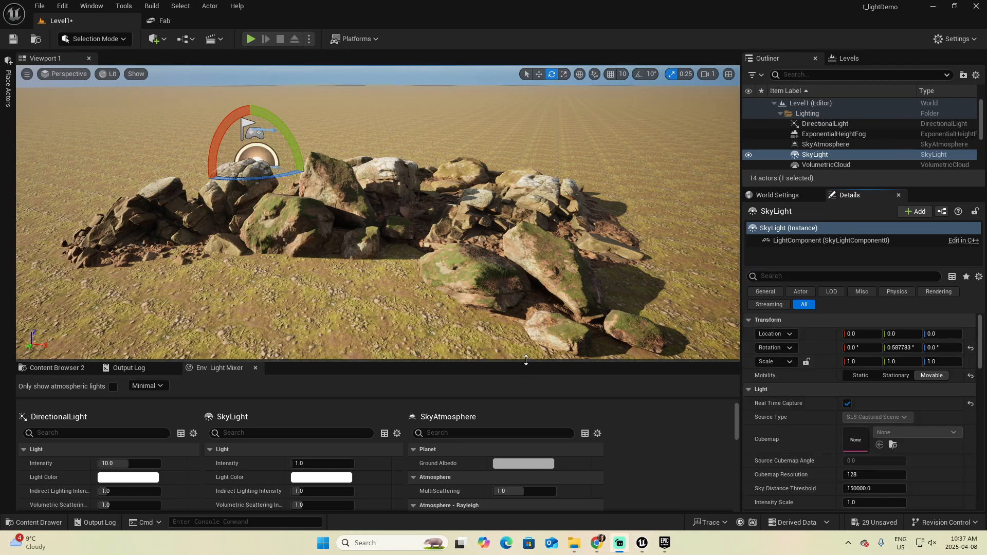
Try green tints and a changed intensity on the SkyLight in the Env. Light Mixer, restoring white and 1.0.
drag(527, 356, 549, 295)
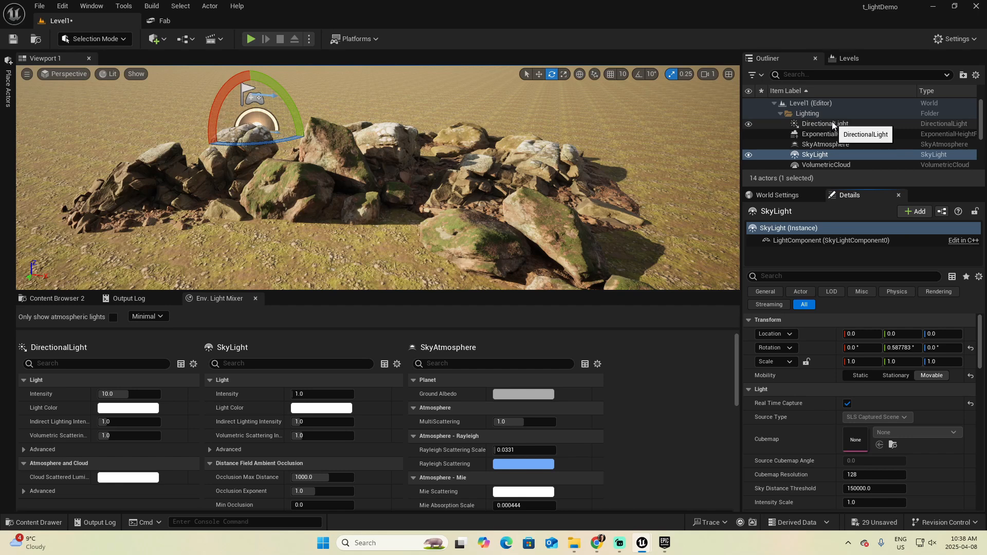
click(324, 411)
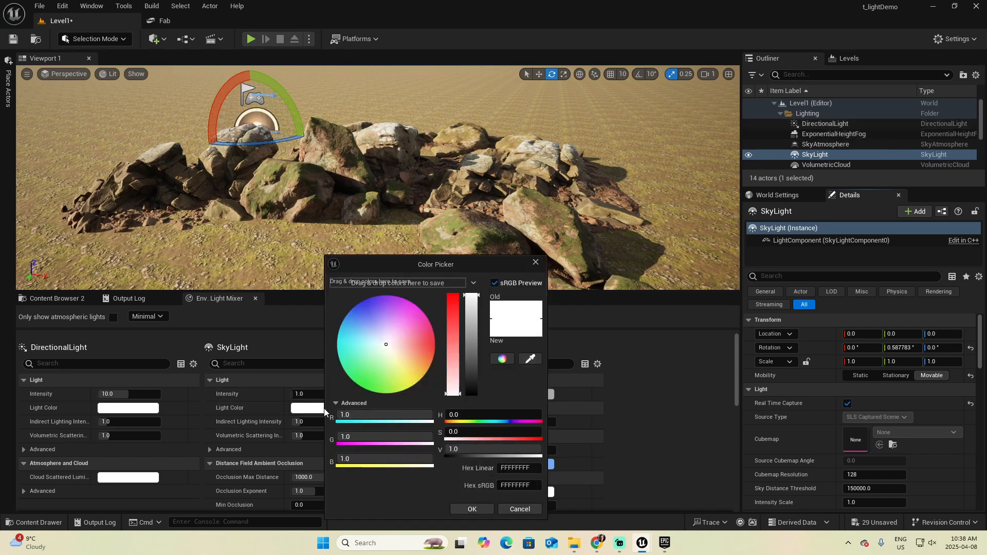
drag(379, 355, 374, 376)
right_drag(346, 225, 346, 224)
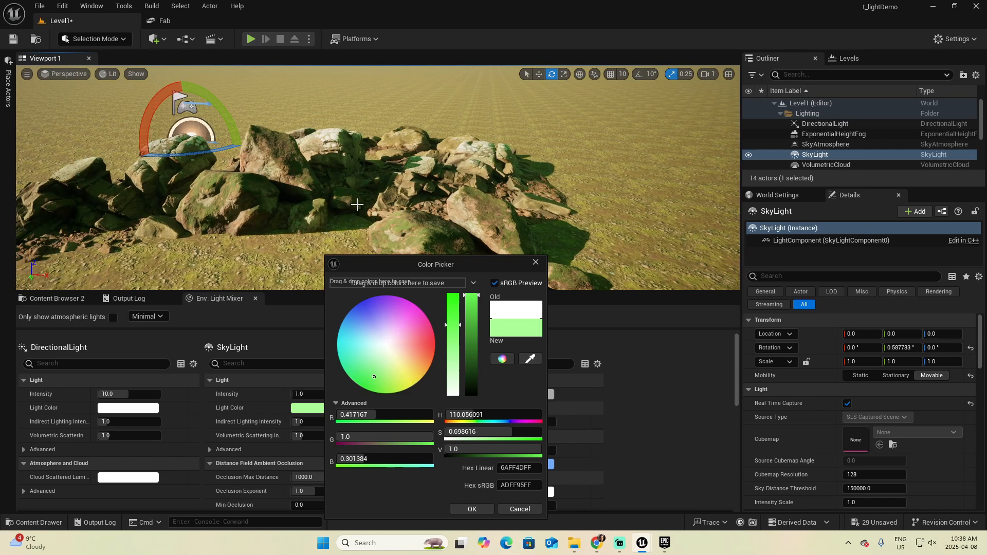
drag(372, 372, 382, 358)
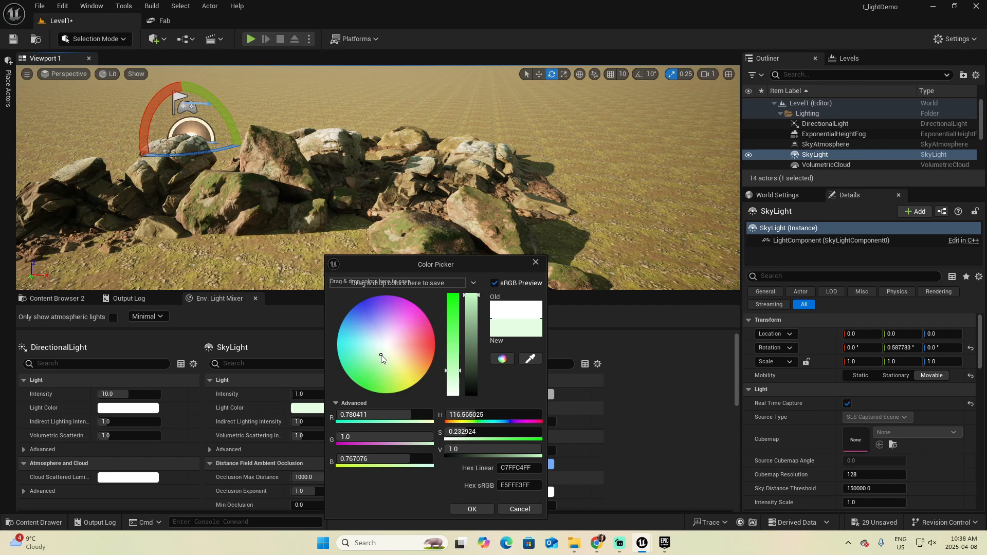
drag(380, 352, 381, 334)
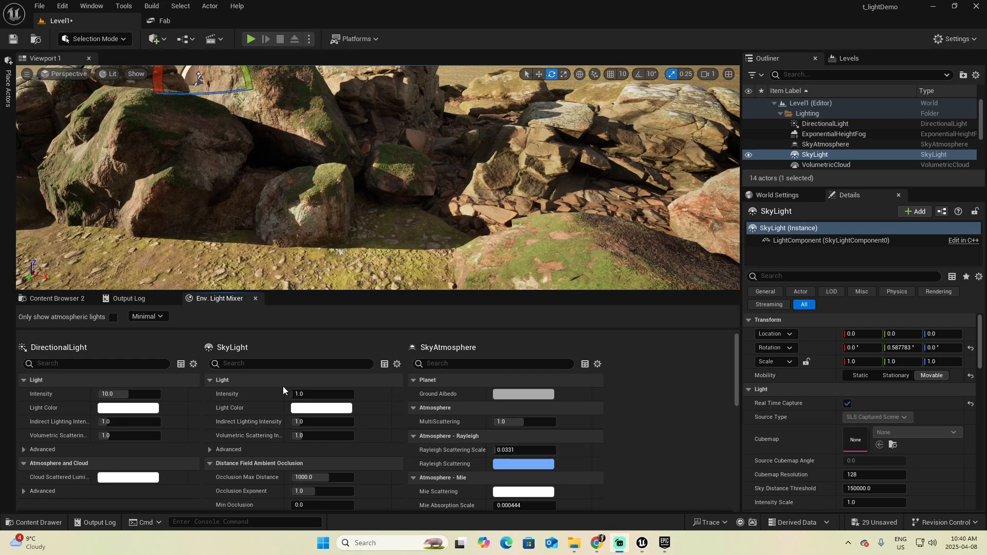
drag(297, 393, 334, 393)
click(398, 395)
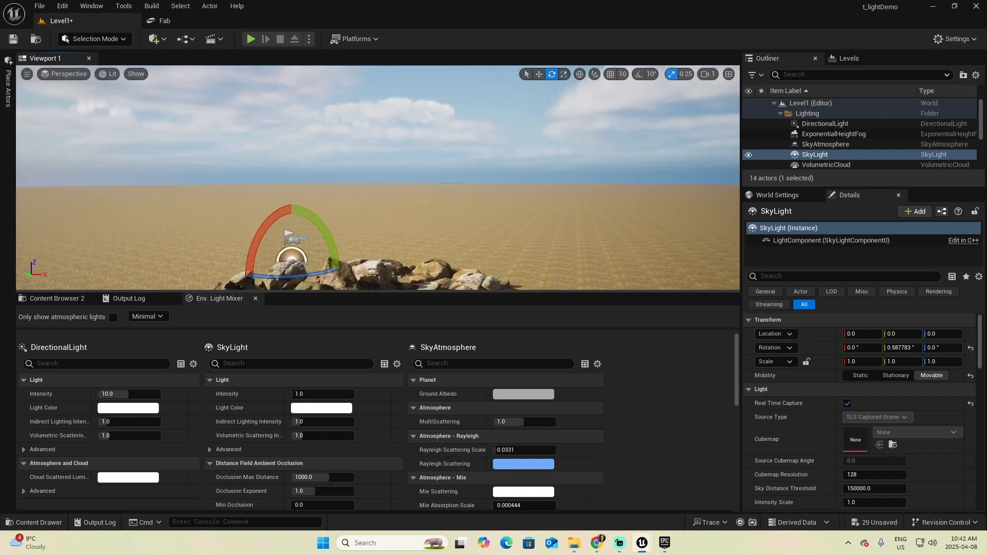
Select the ExponentialHeightFog and compare the horizon and rocks with the fog hidden and shown.
right_drag(377, 178, 378, 205)
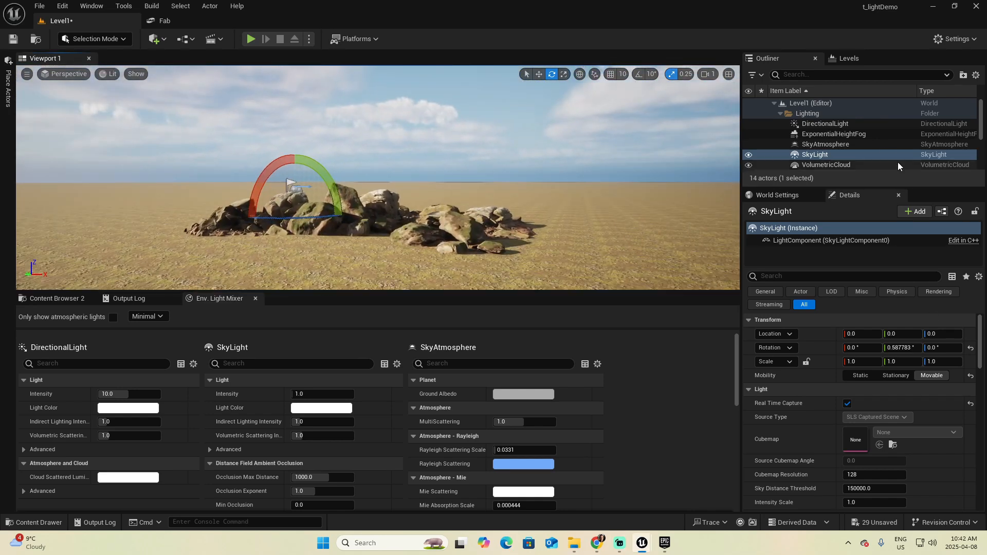
click(855, 135)
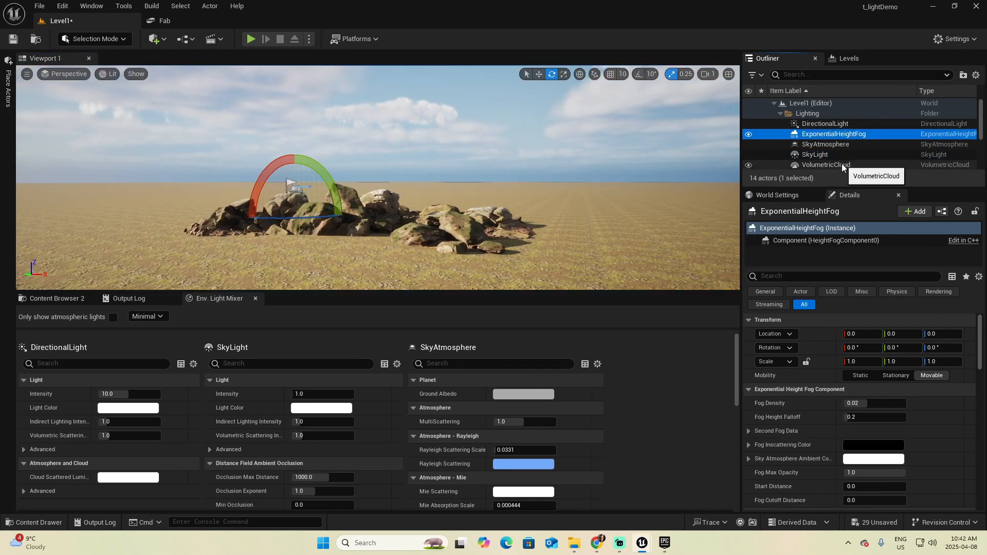
click(748, 135)
right_drag(522, 218, 351, 209)
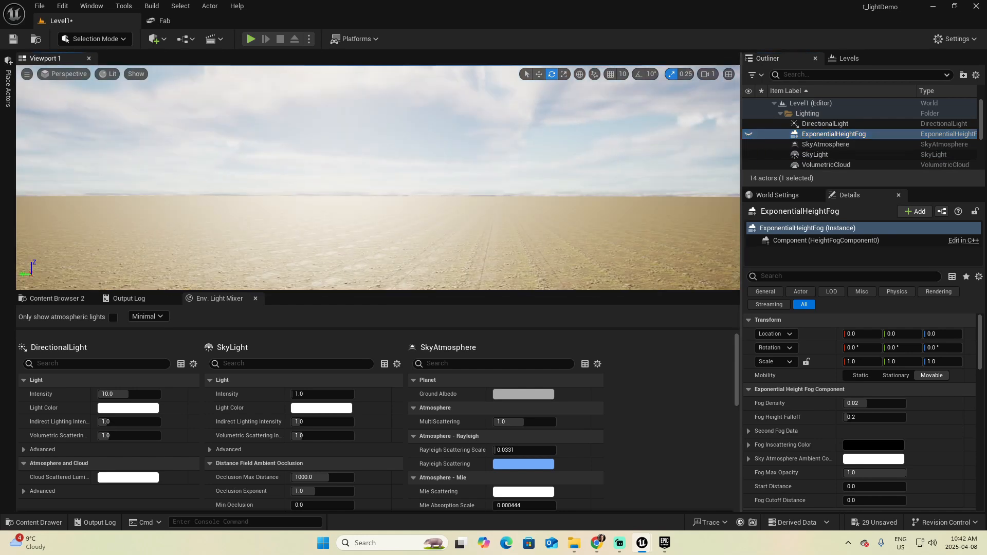
click(749, 135)
right_drag(550, 209, 673, 211)
key(w)
right_drag(580, 247, 581, 266)
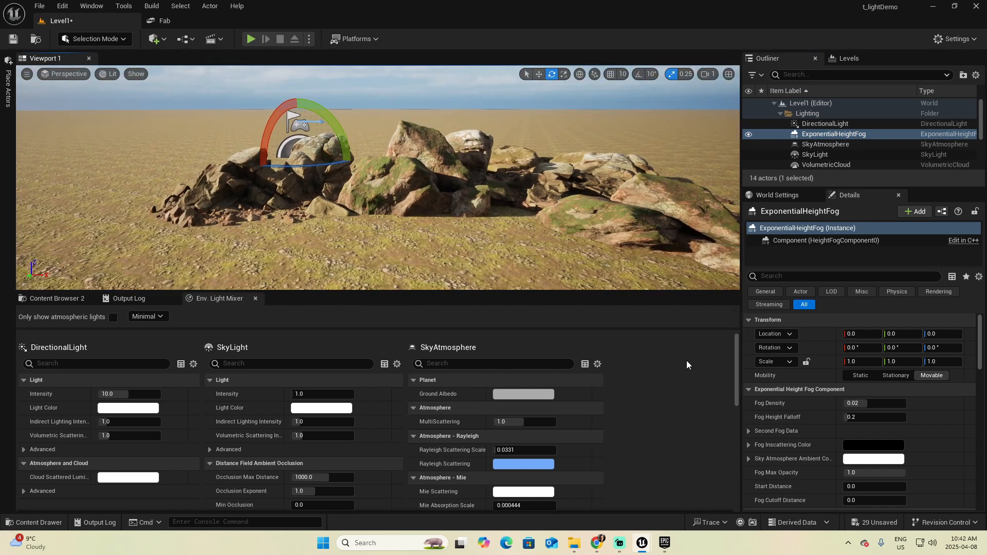
Bring up the ExponentialHeightFog settings in the Env. Light Mixer and filter the fog's details for "volumetric".
scroll(674, 369, down, 10)
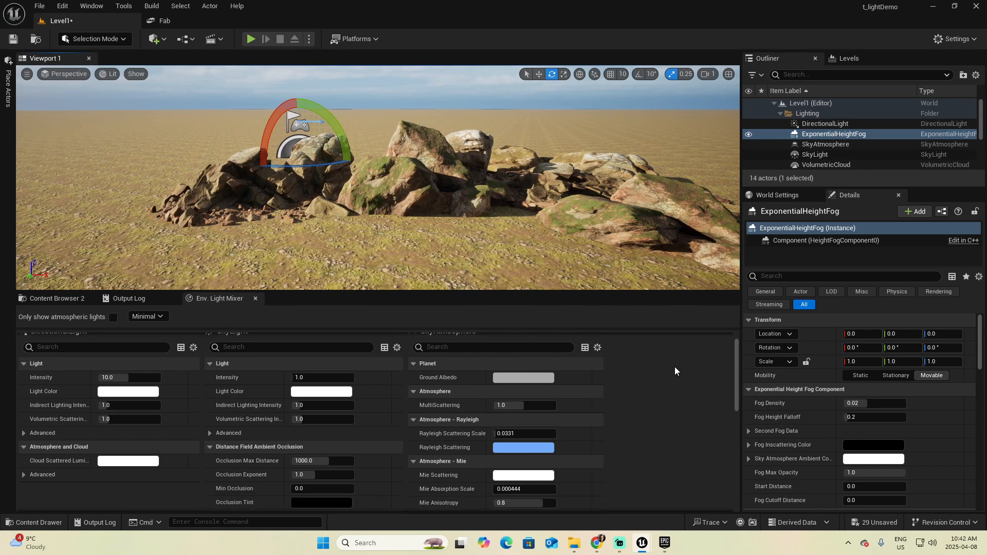
scroll(673, 373, down, 2)
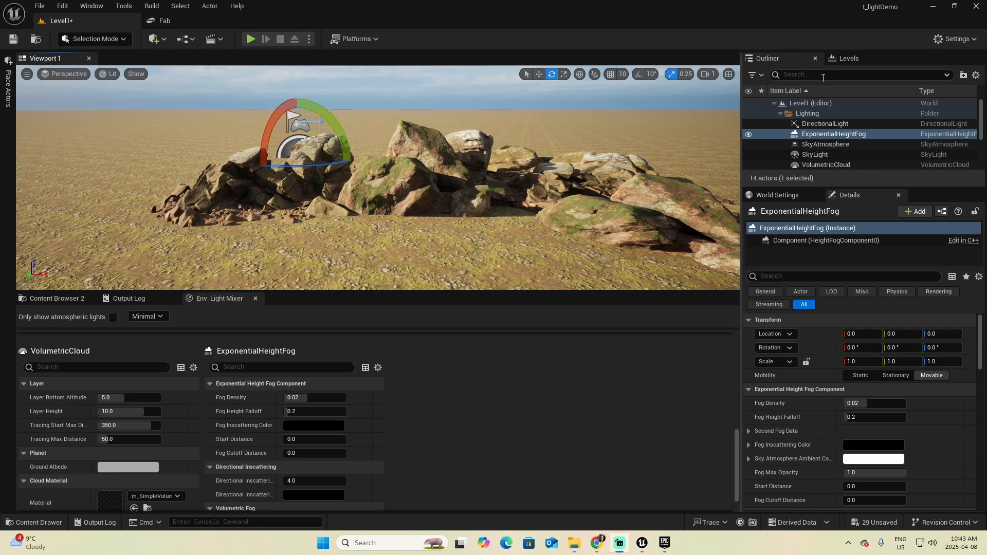
click(782, 275)
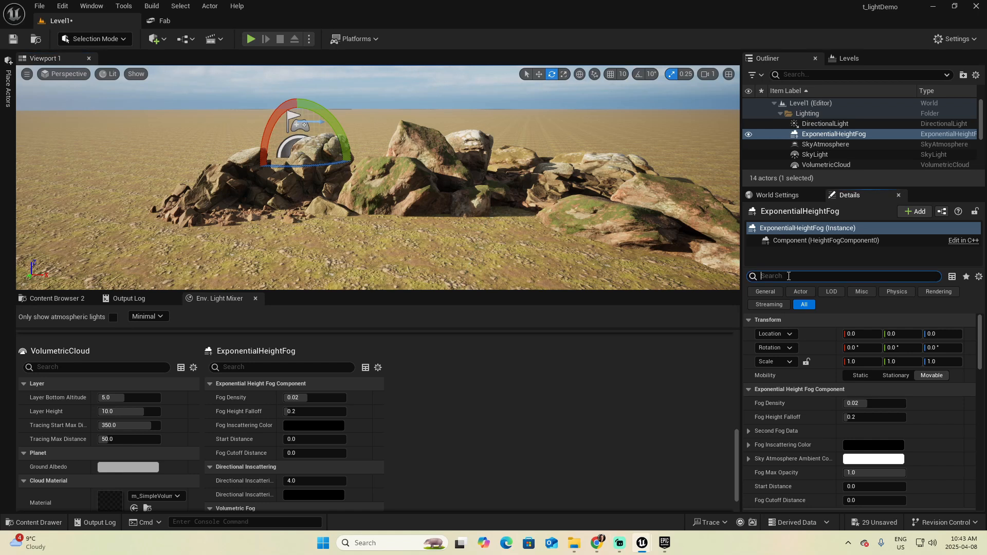
text(volum)
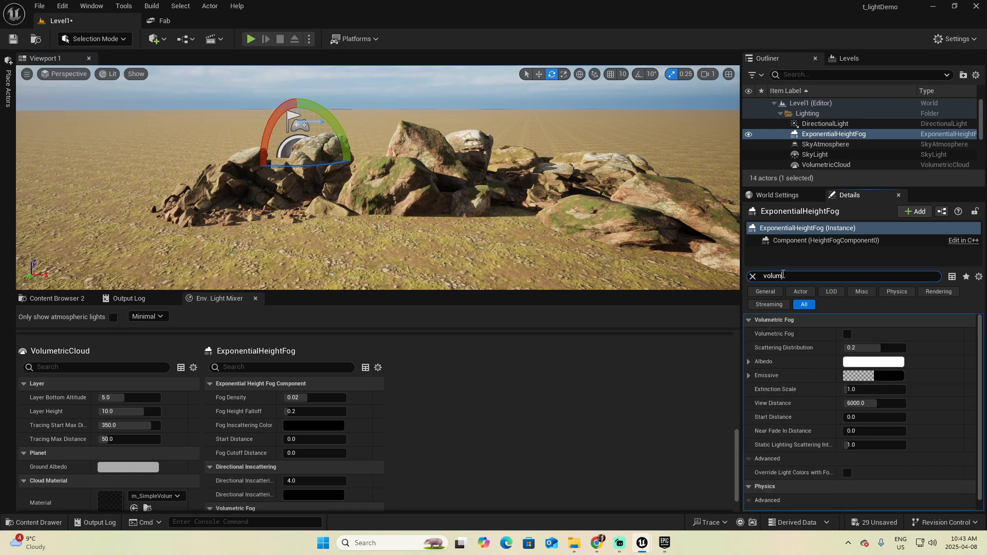
text(etric)
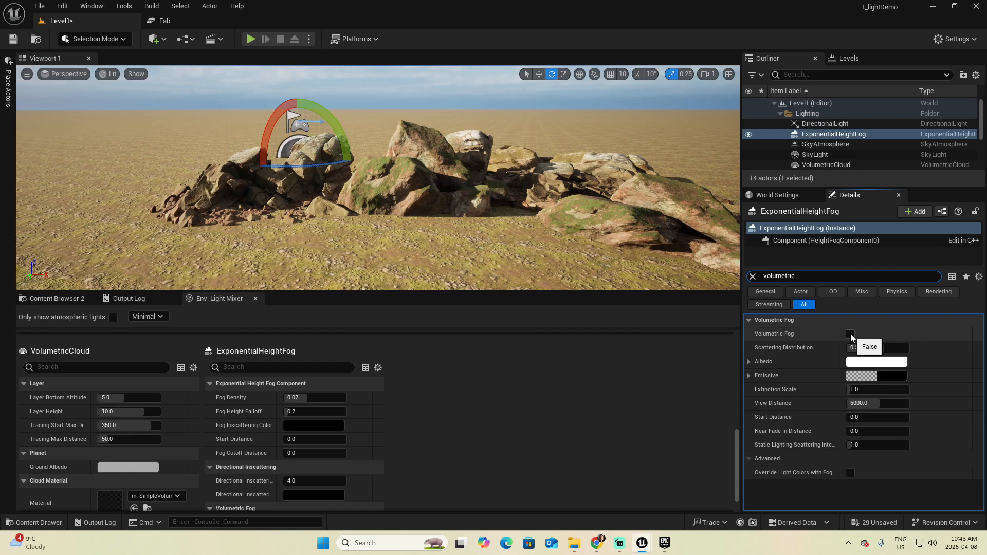
Enlarge the viewport and enable Volumetric Fog, comparing the scene with it off and on.
drag(508, 292, 521, 347)
click(850, 335)
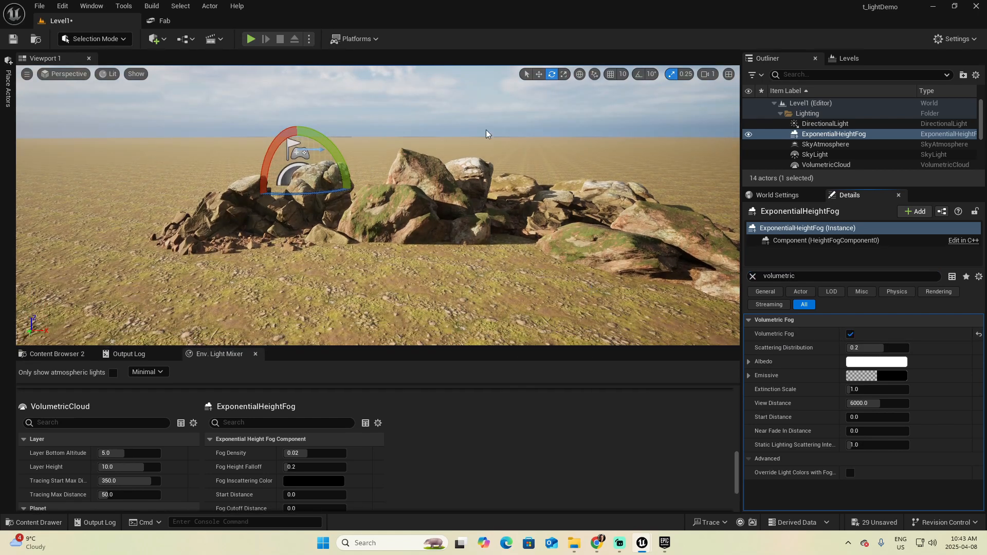
click(850, 335)
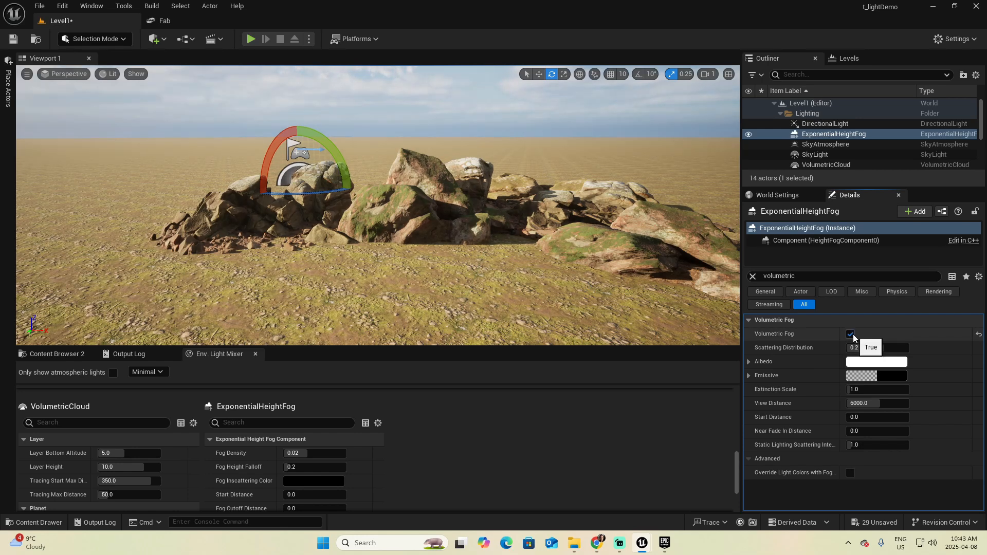
click(851, 335)
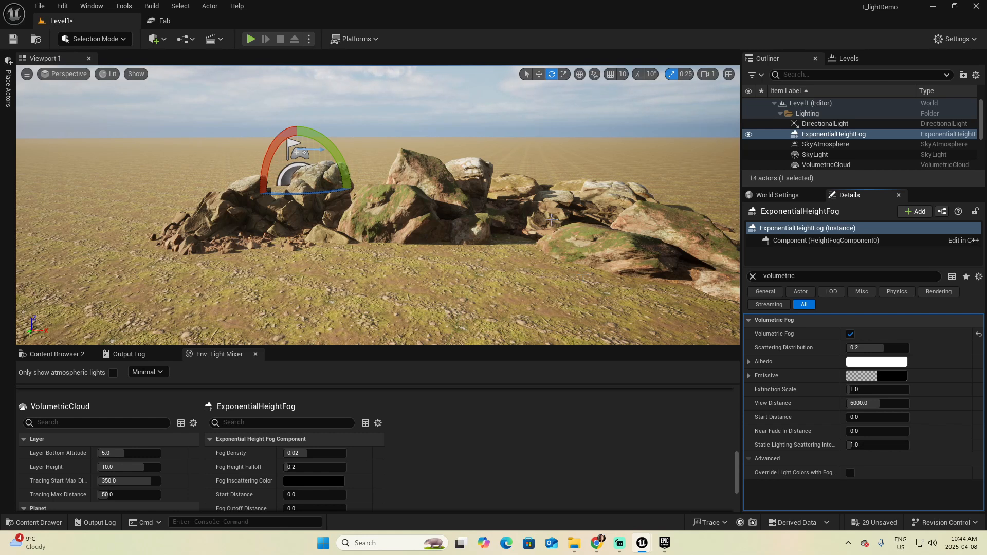
Look past the rocks toward the sun, hide the VolumetricCloud, and select the ExponentialHeightFog again.
key(alt+Tab)
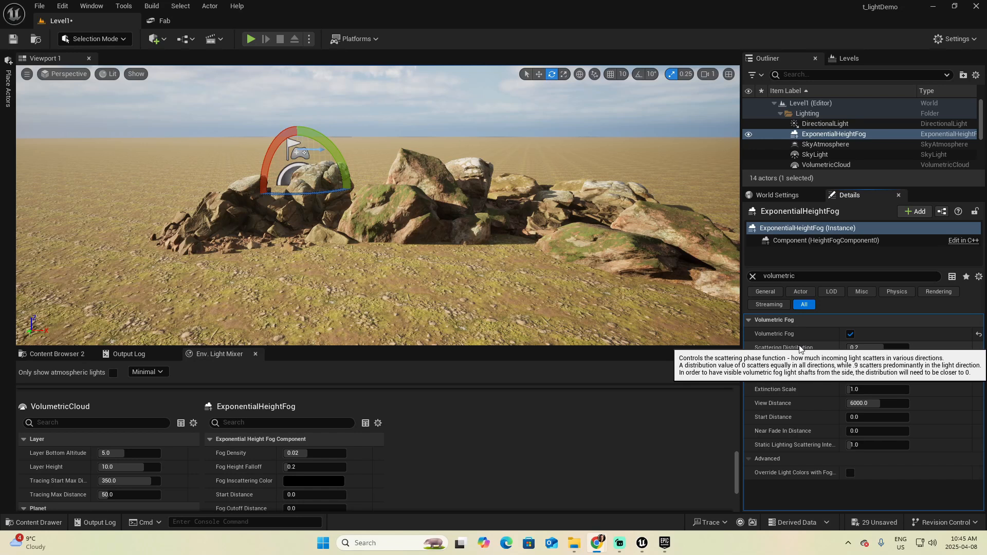
key(d)
right_drag(593, 234, 411, 186)
key(d)
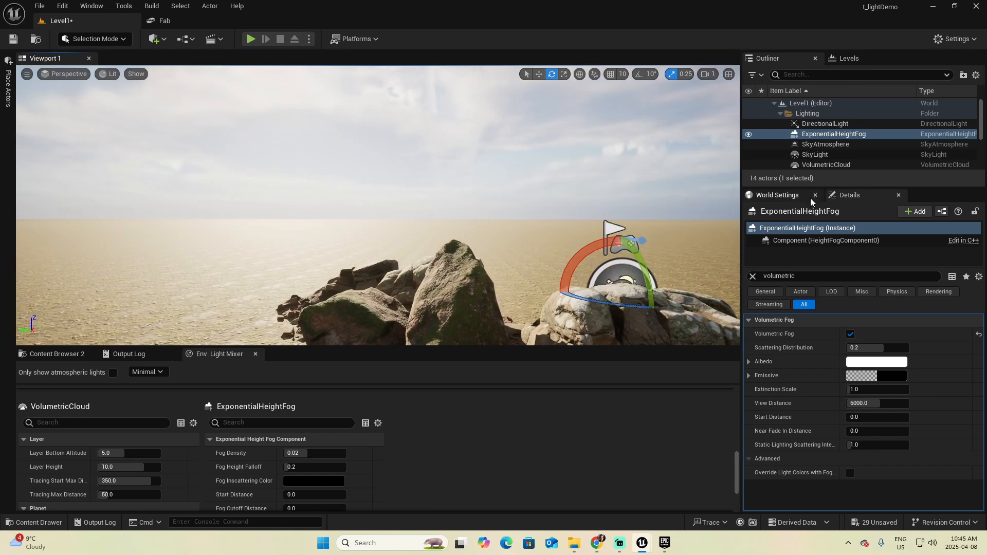
scroll(838, 153, down, 1)
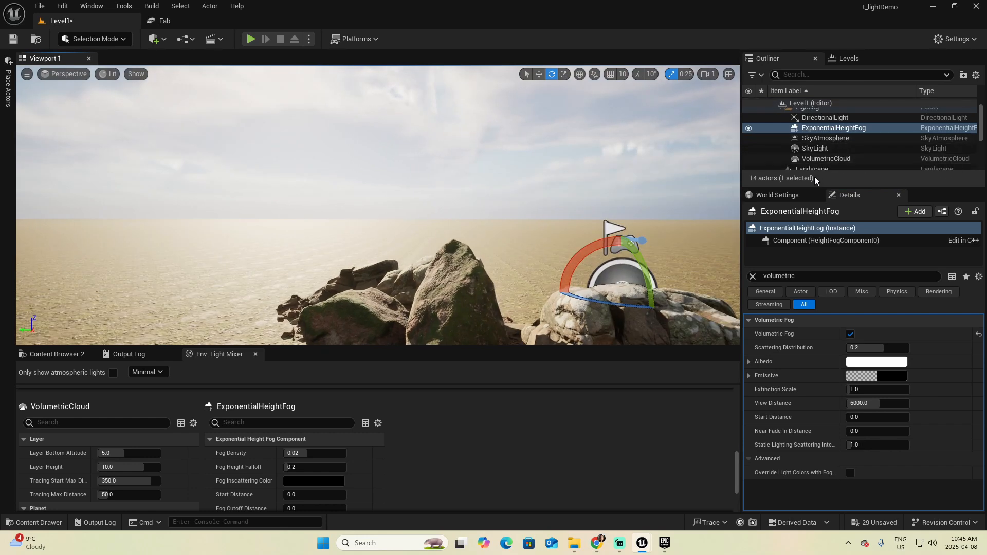
right_drag(634, 184, 590, 133)
key(s)
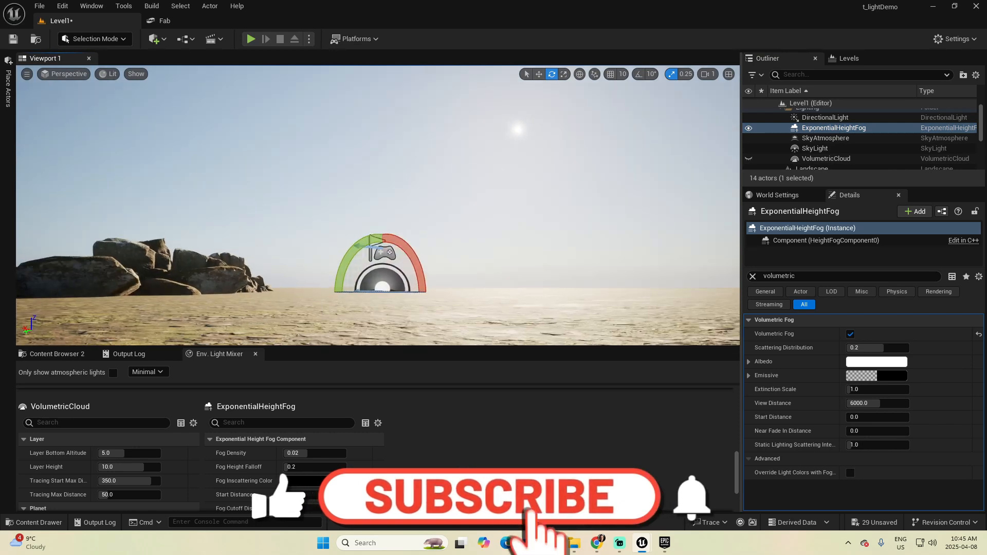
click(877, 128)
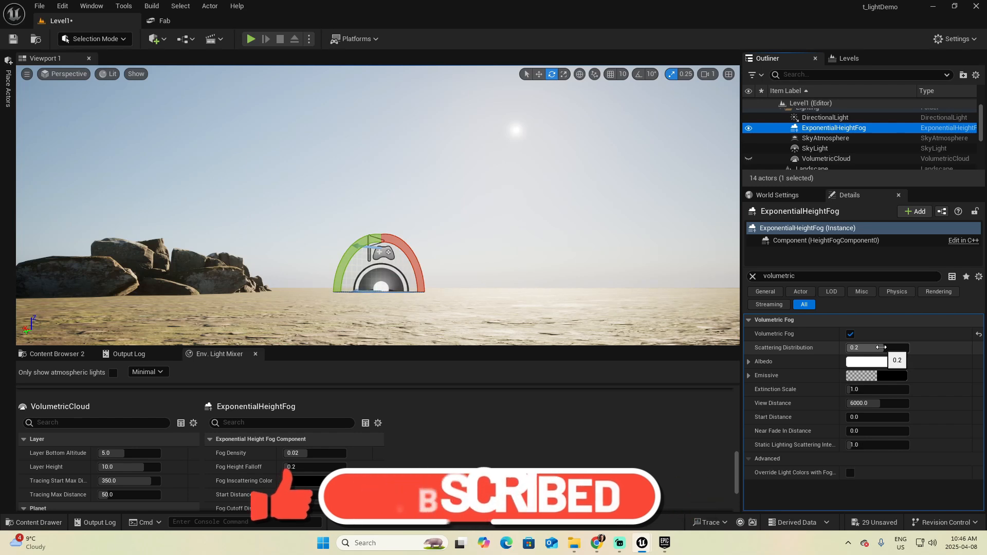
Try a Scattering Distribution of about -0.79 on the volumetric fog while viewing the sun, restoring the default 0.2.
drag(880, 348, 849, 348)
right_drag(555, 246, 555, 215)
right_drag(560, 279, 556, 305)
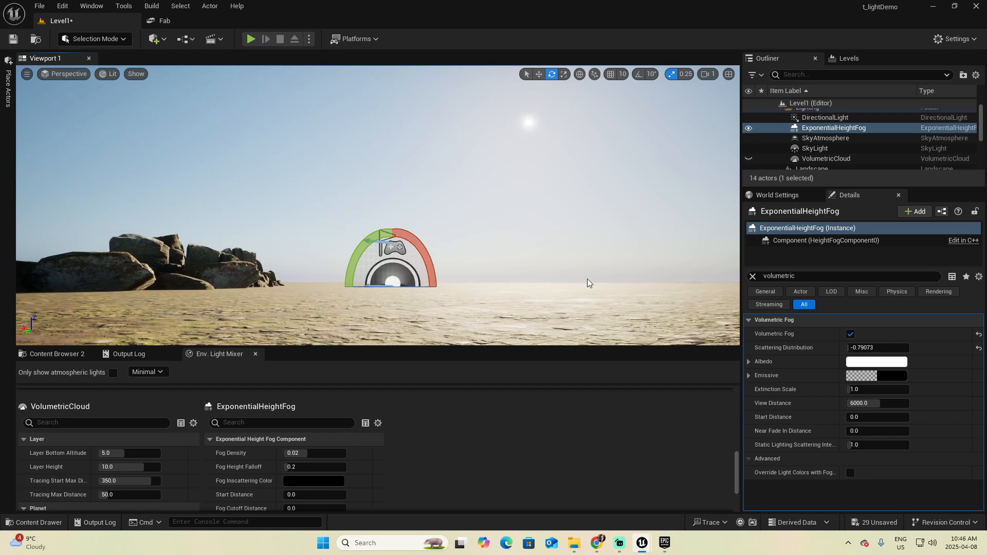
click(978, 348)
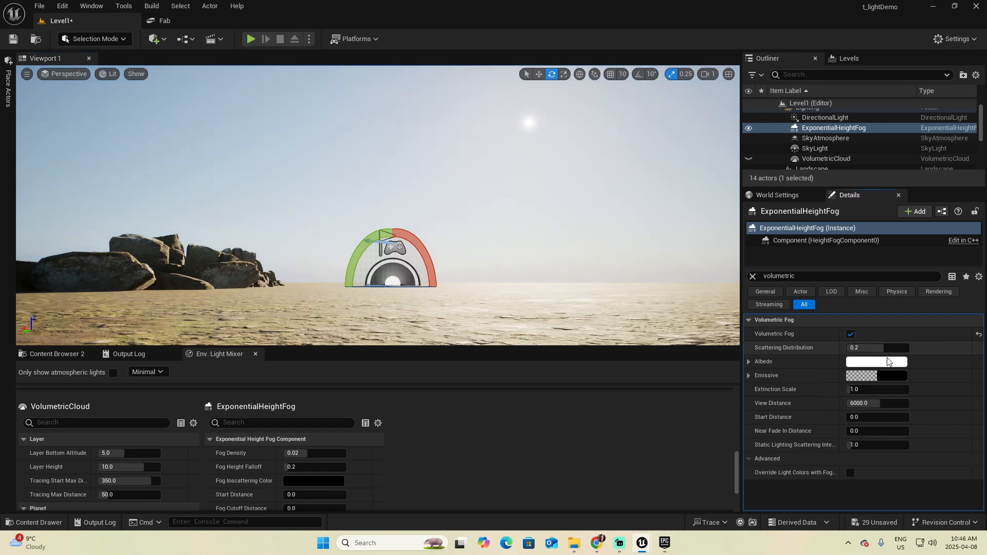
Try a Scattering Distribution of 2.0 and look at the glow around the sun, restoring the default 0.2.
click(874, 348)
text(2)
key(Tab)
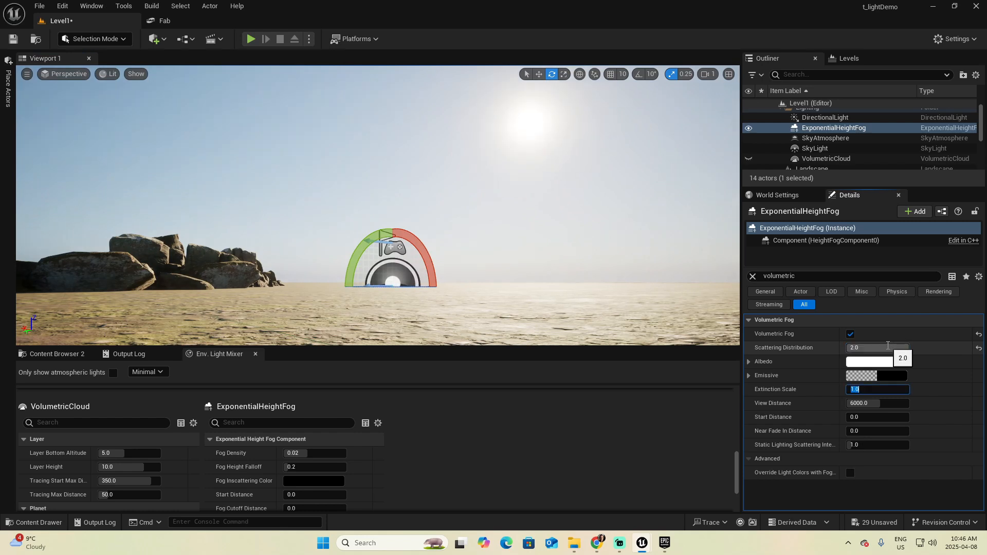
right_drag(538, 200, 599, 156)
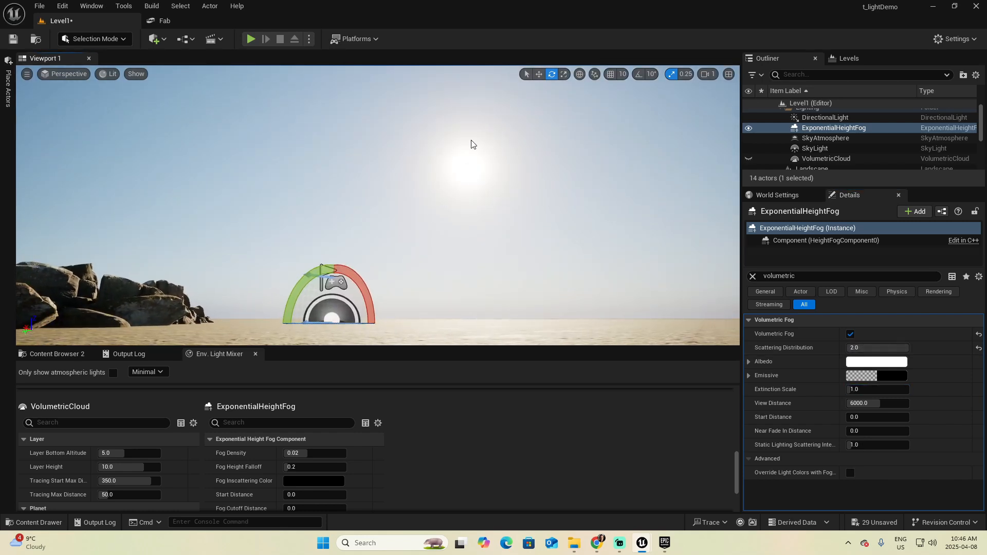
click(978, 348)
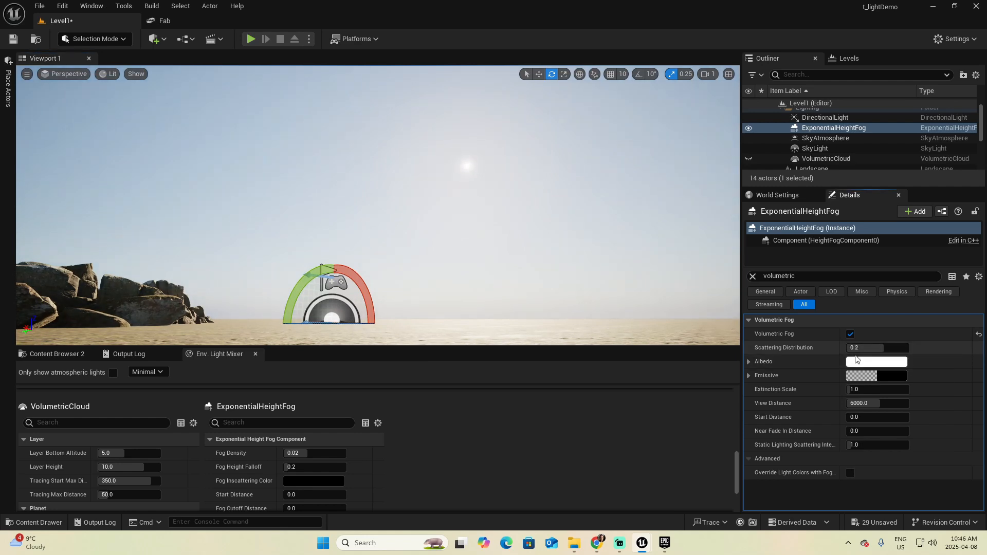
Try a Scattering Distribution of 0.01, view the sun and rocks with it, and restore the default 0.2.
click(888, 350)
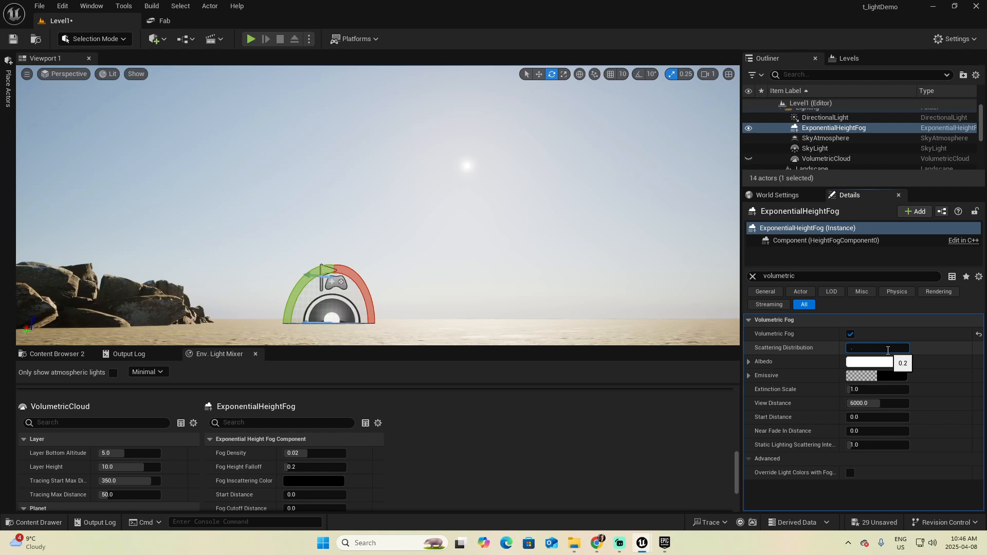
text(.01)
key(Tab)
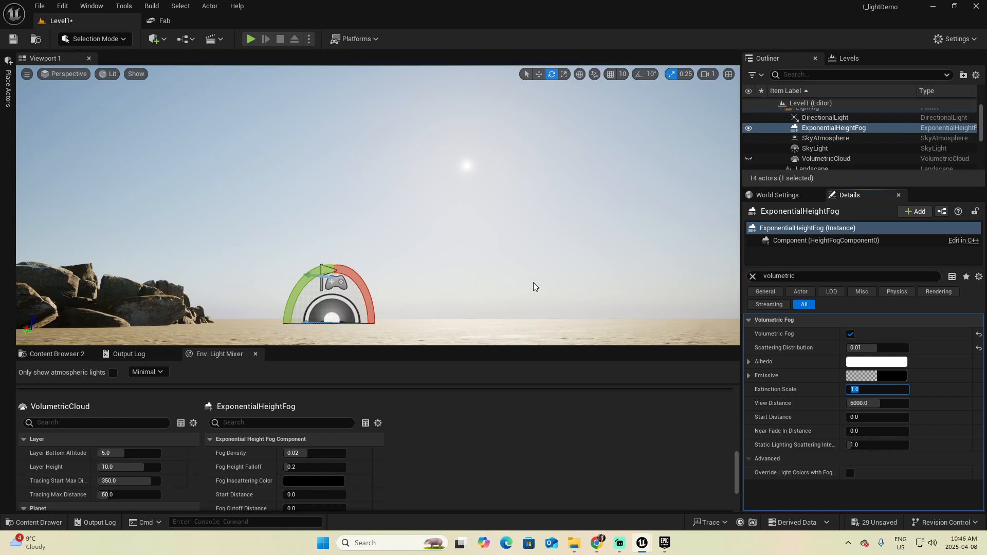
right_drag(523, 279, 456, 263)
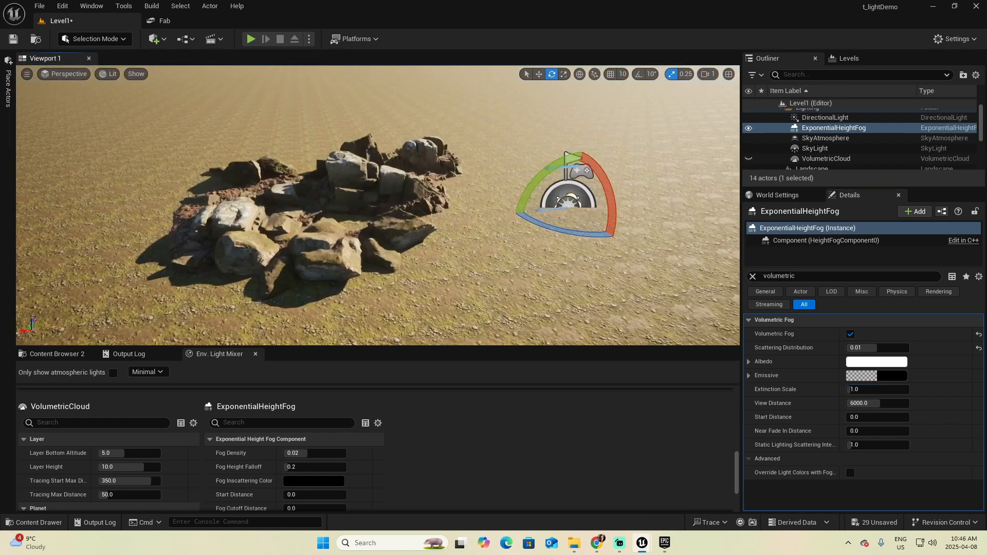
right_drag(377, 205, 396, 212)
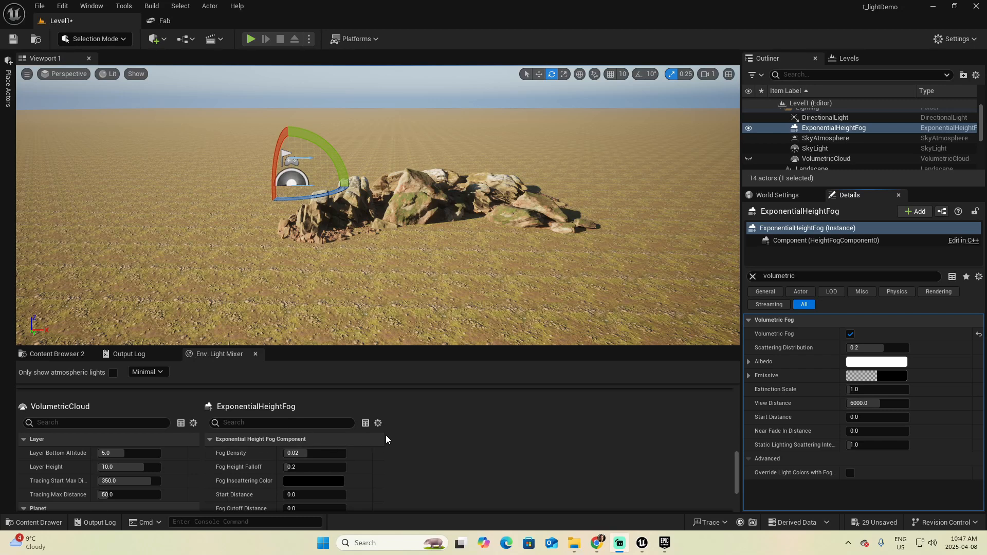
Try Fog Density values of 0.0468 and 10 in the Env. Light Mixer, restoring the default 0.02.
drag(308, 451, 344, 451)
click(333, 454)
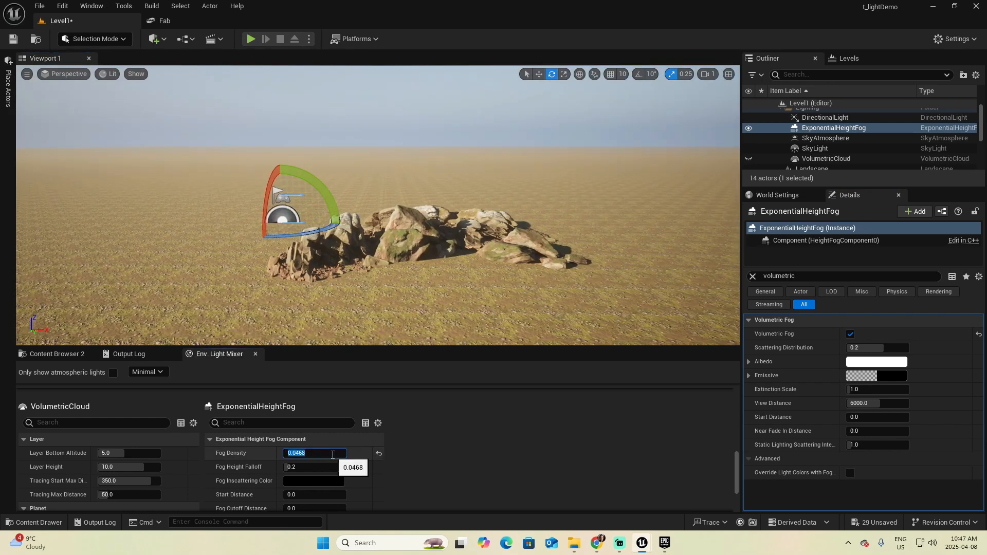
text(10)
key(Tab)
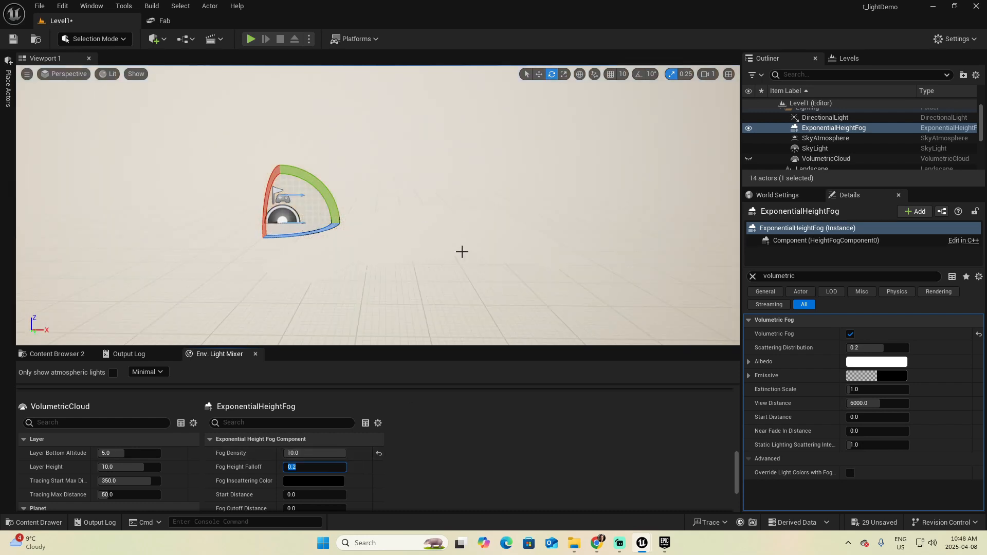
click(378, 453)
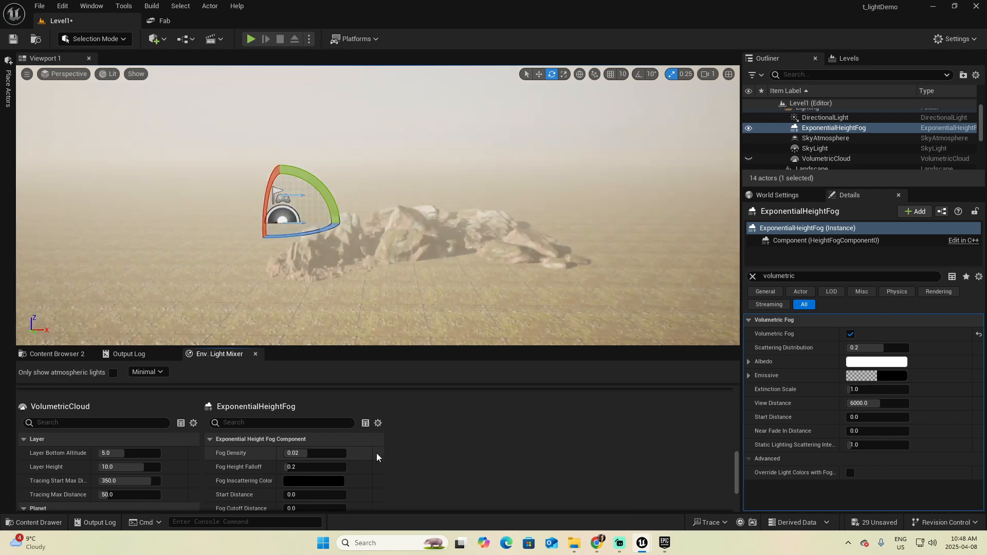
Try Fog Density values of 2 and 1 on the ExponentialHeightFog, ending at 0.5.
click(324, 456)
key(BackSpace)
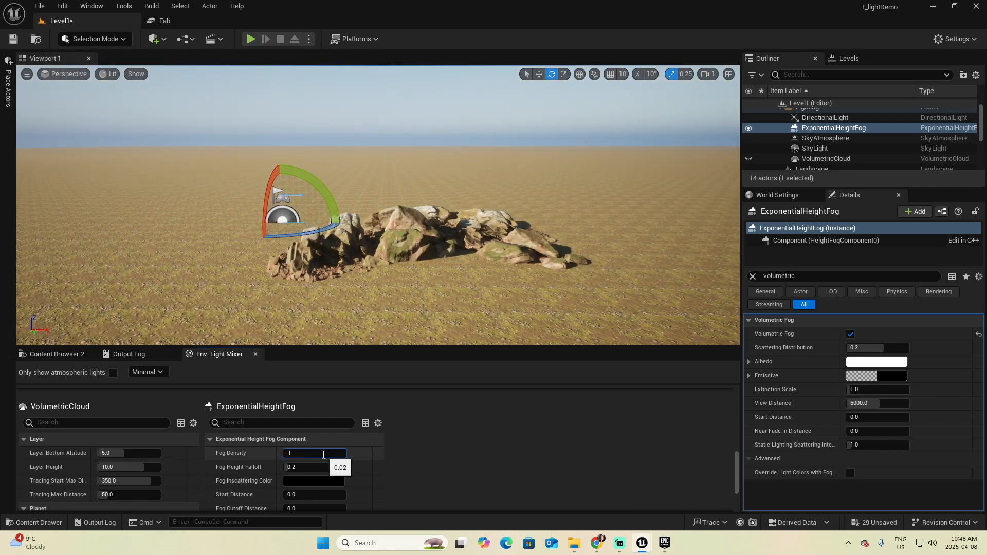
text(2)
key(Return)
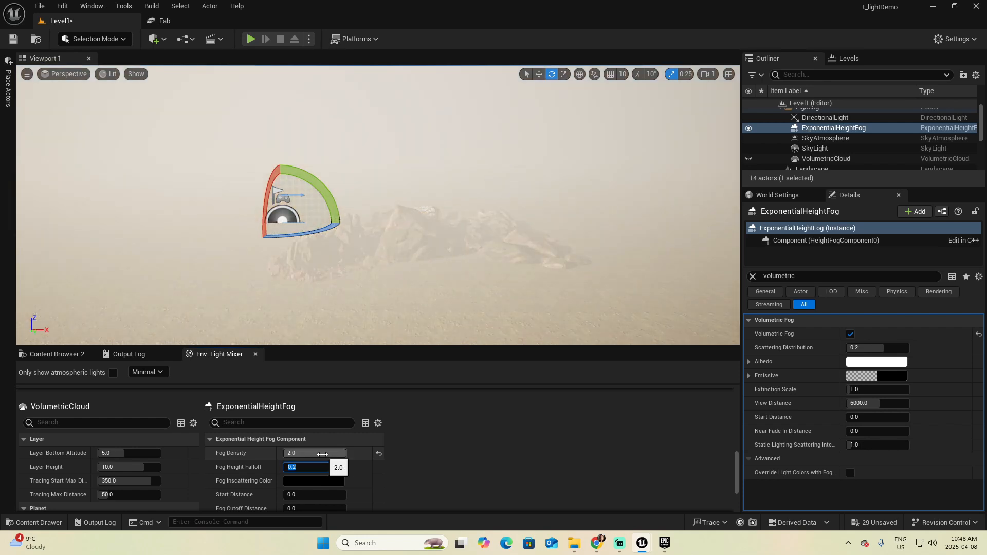
text(1)
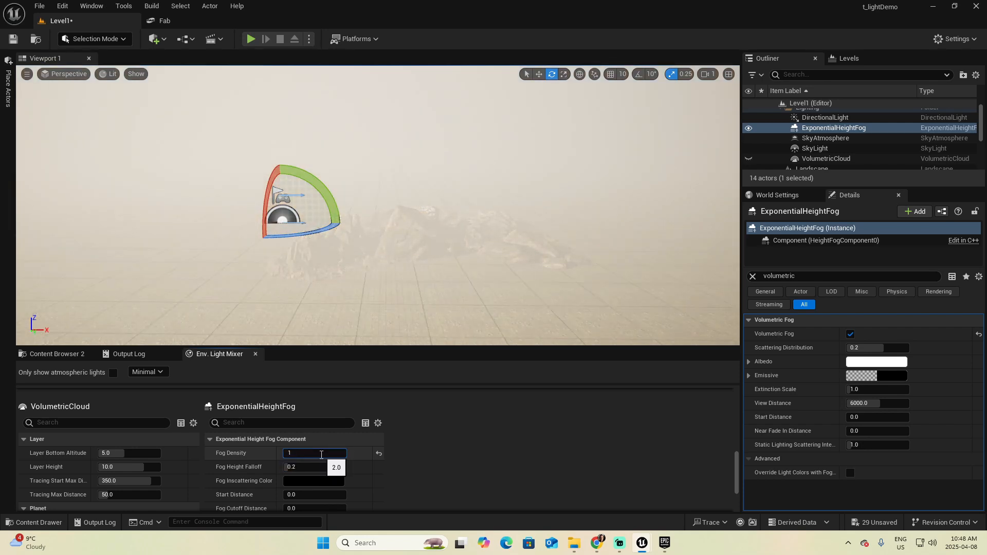
key(Return)
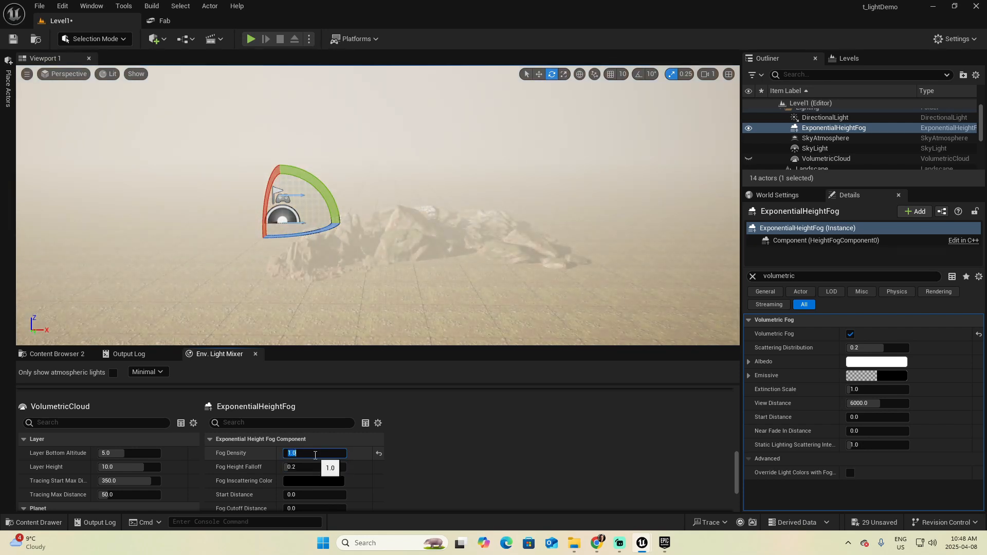
text(.5)
key(Return)
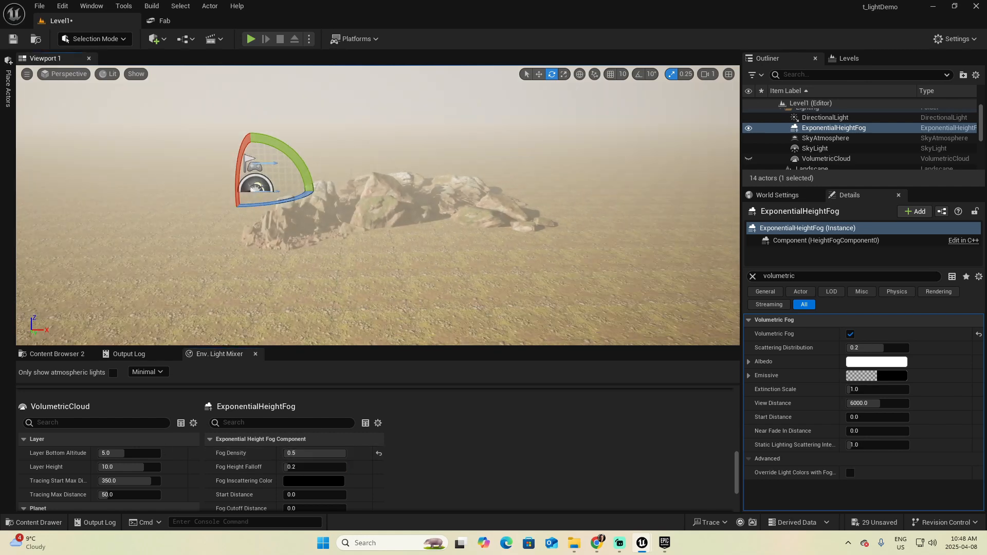
Play the level and run the character around the rocks to view the fog in game, ending the play session.
click(250, 39)
key(a)
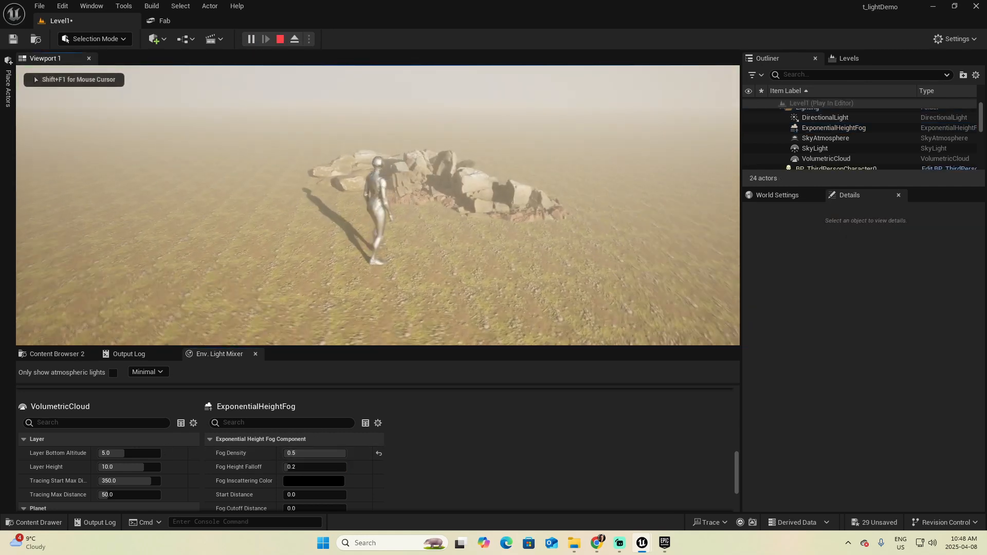
key(s)
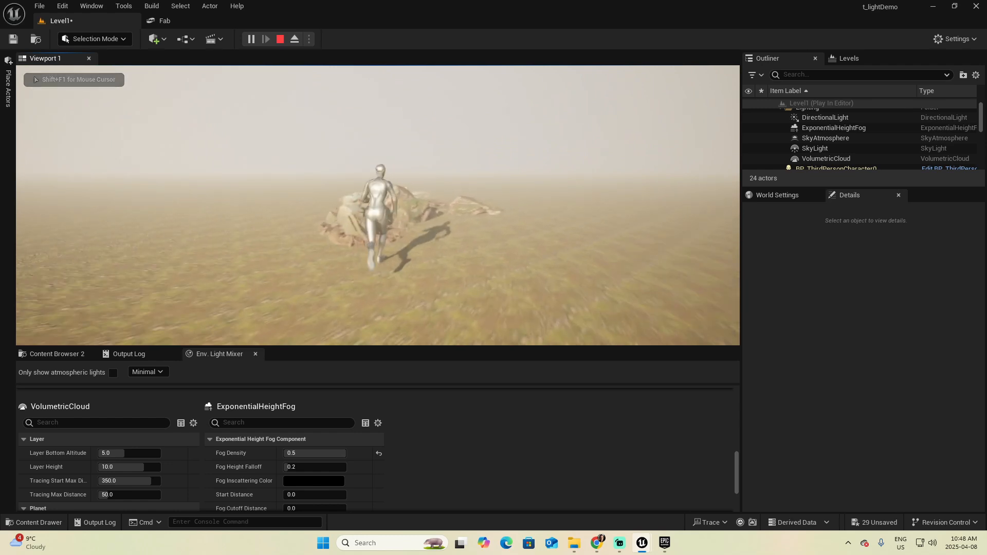
key(Escape)
Try a Fog Density of 0.2 around the rocks, restoring the default 0.02.
click(323, 452)
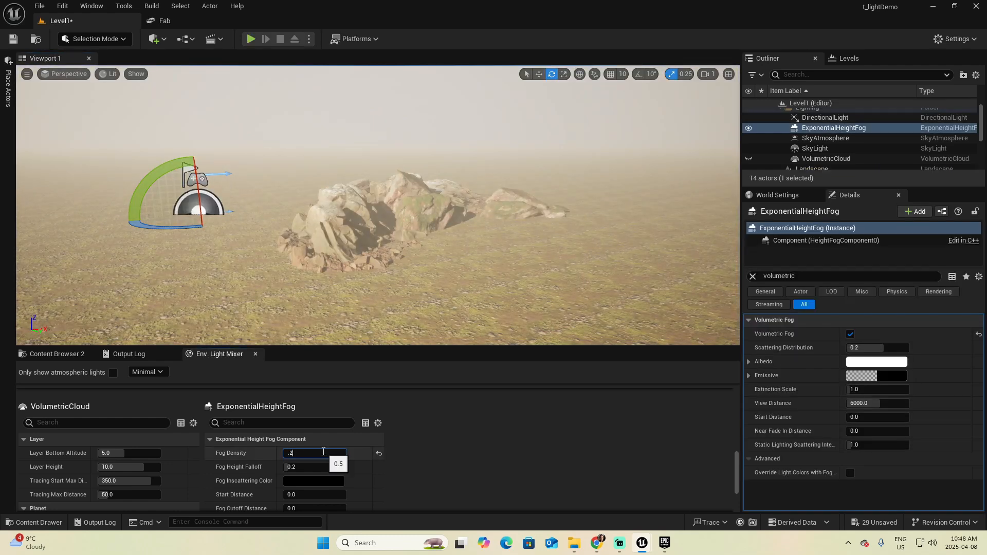
text(.2)
key(Return)
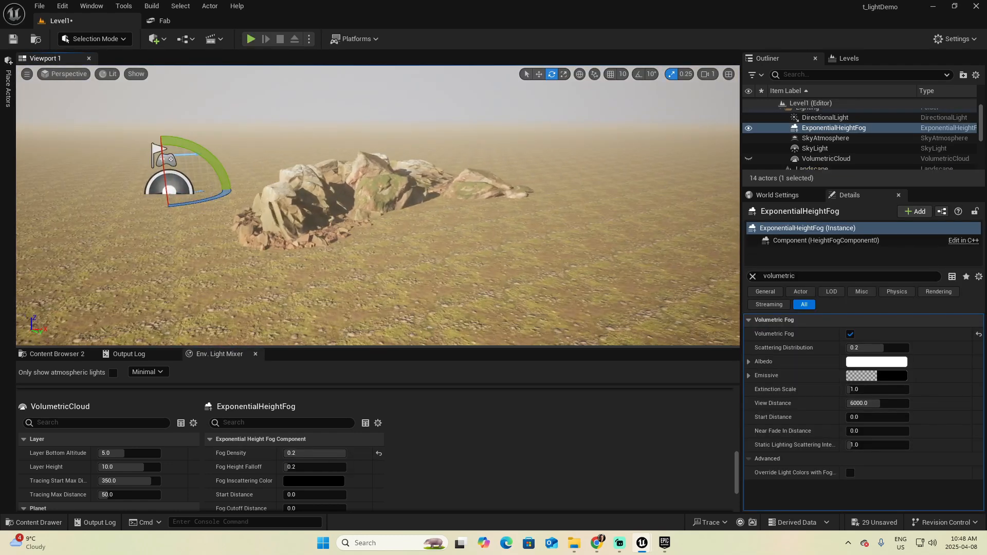
click(378, 452)
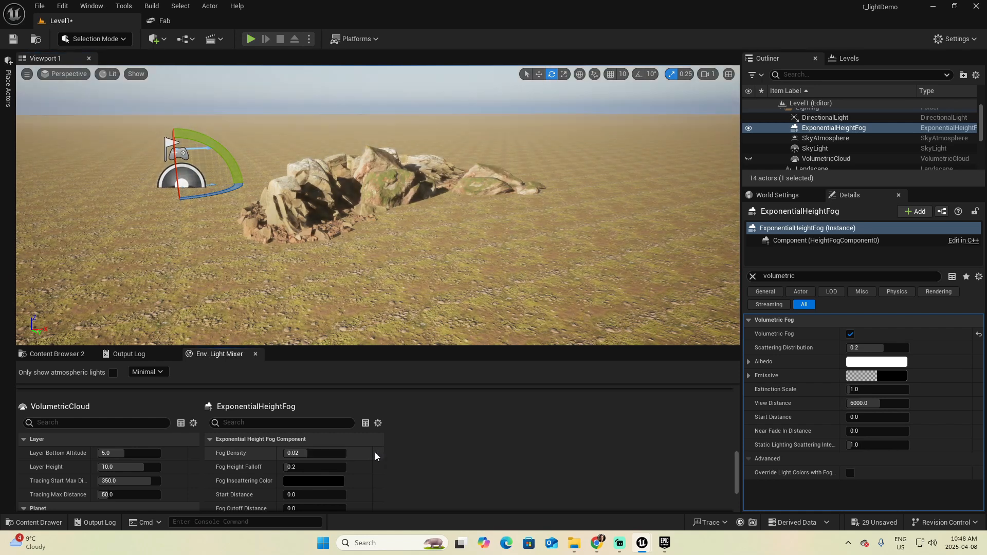
Set the ExponentialHeightFog's Fog Density to 0.1 in the Env. Light Mixer.
click(337, 450)
text(.)
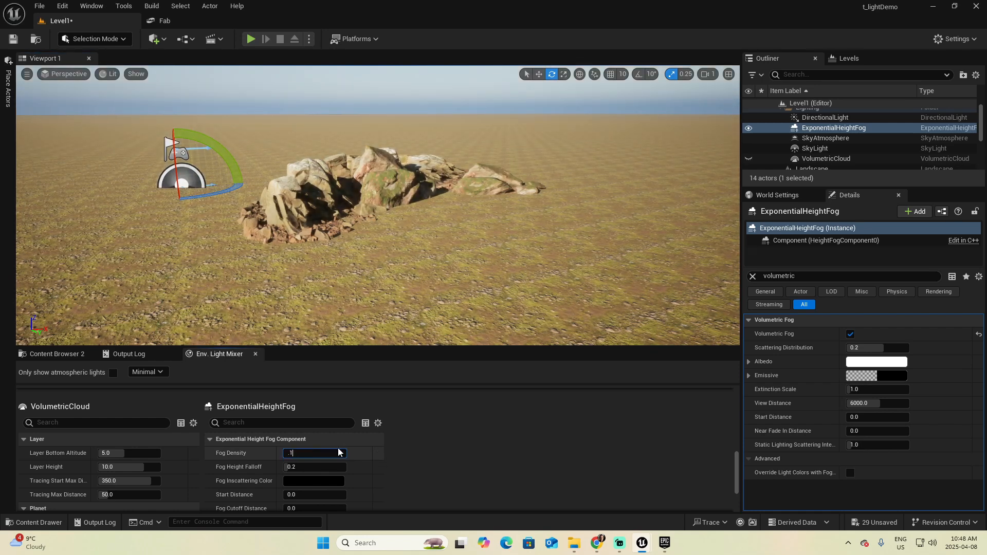
text(1)
key(Return)
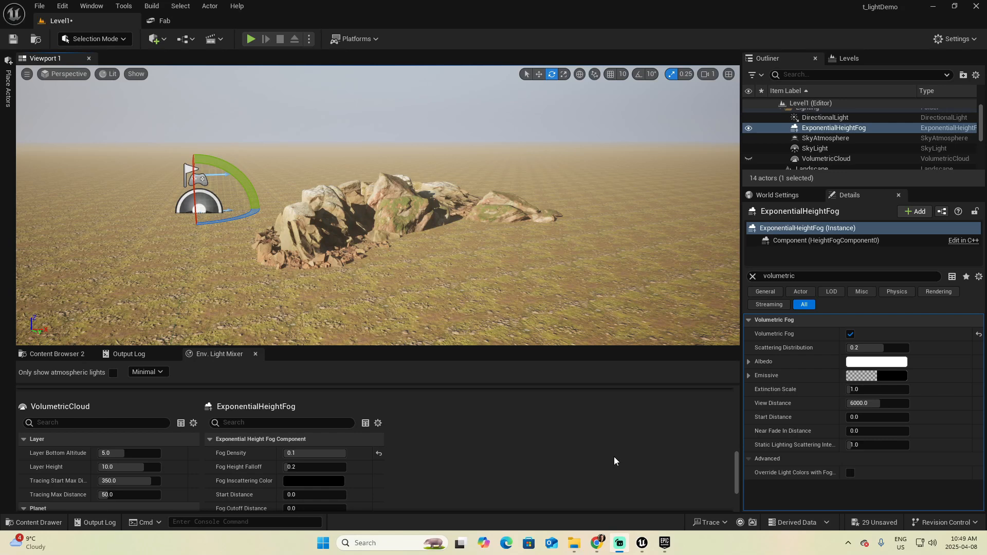
Filter the fog properties for "albed" and try a pink volumetric fog Albedo with linear hex FF238AFF, cancelling the colour change.
click(752, 276)
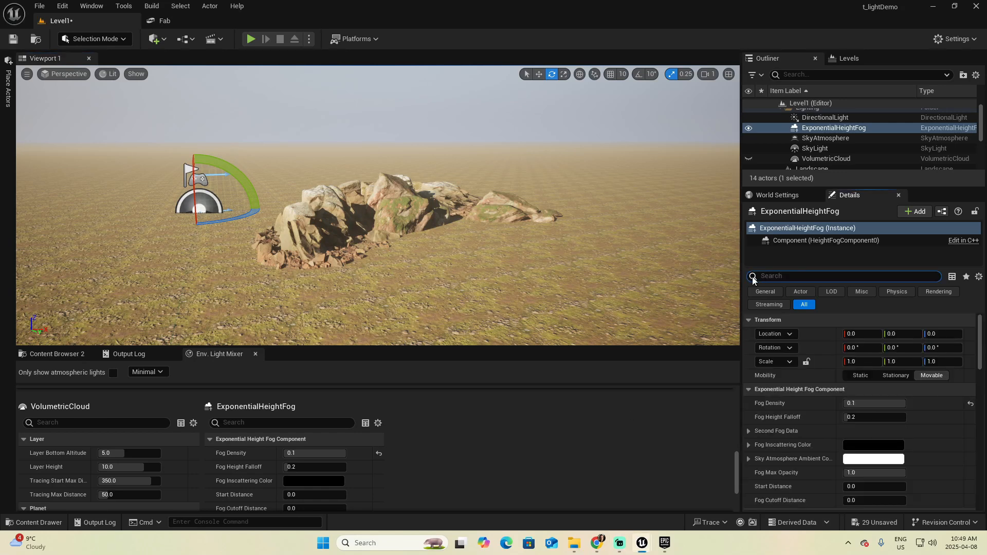
scroll(908, 430, down, 1)
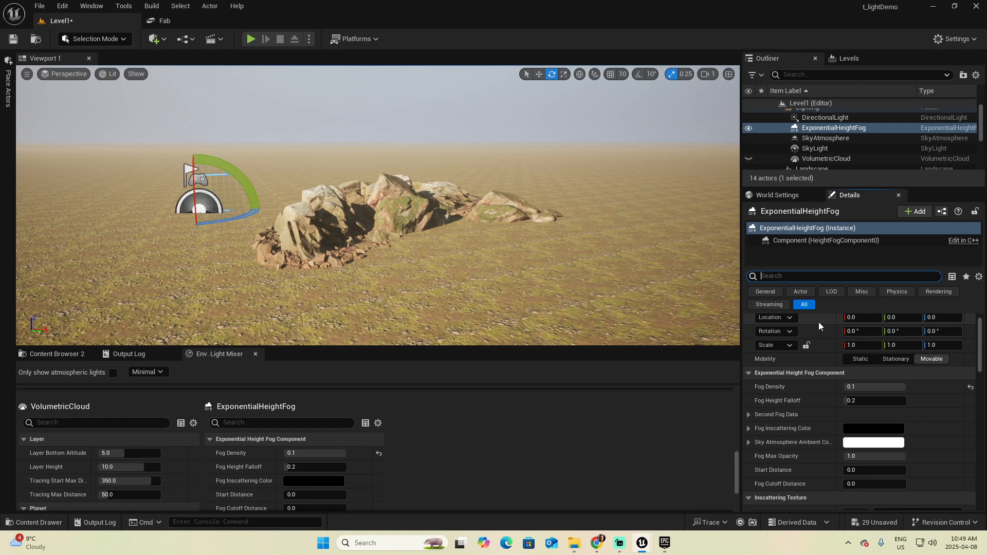
text(alb)
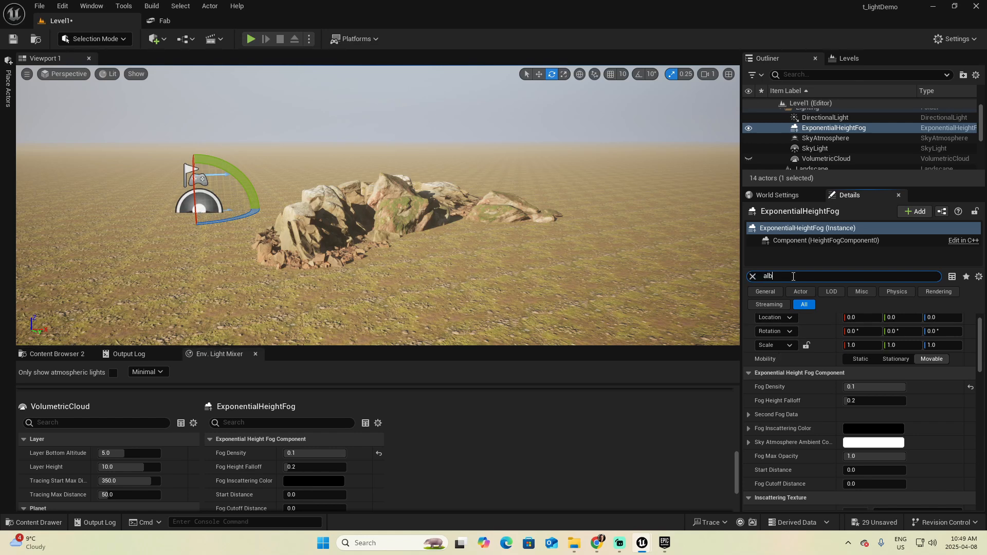
text(ed)
click(876, 334)
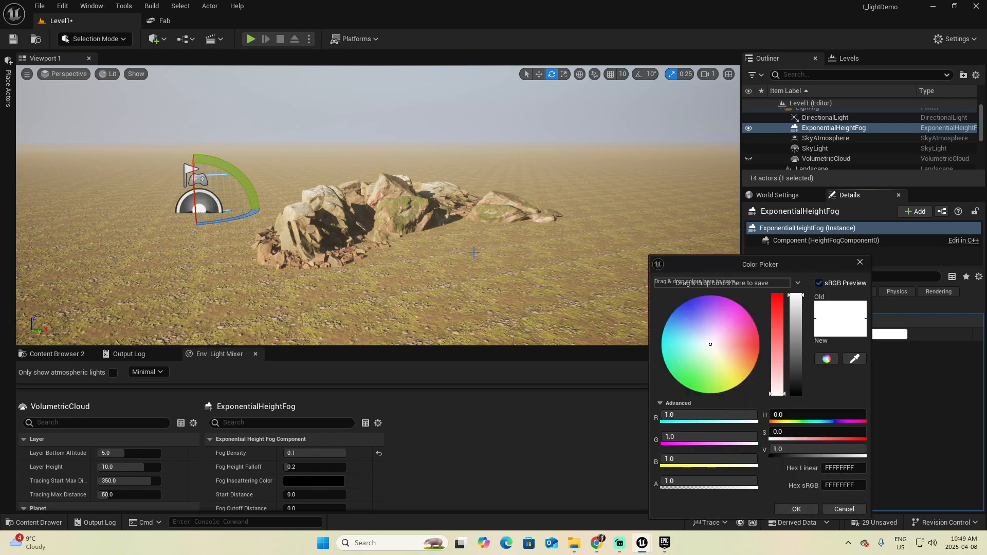
mouse_move(710, 349)
mouse_down()
mouse_move(718, 375)
mouse_move(732, 365)
mouse_move(744, 316)
mouse_move(748, 324)
mouse_up()
right_drag(543, 251, 85, 245)
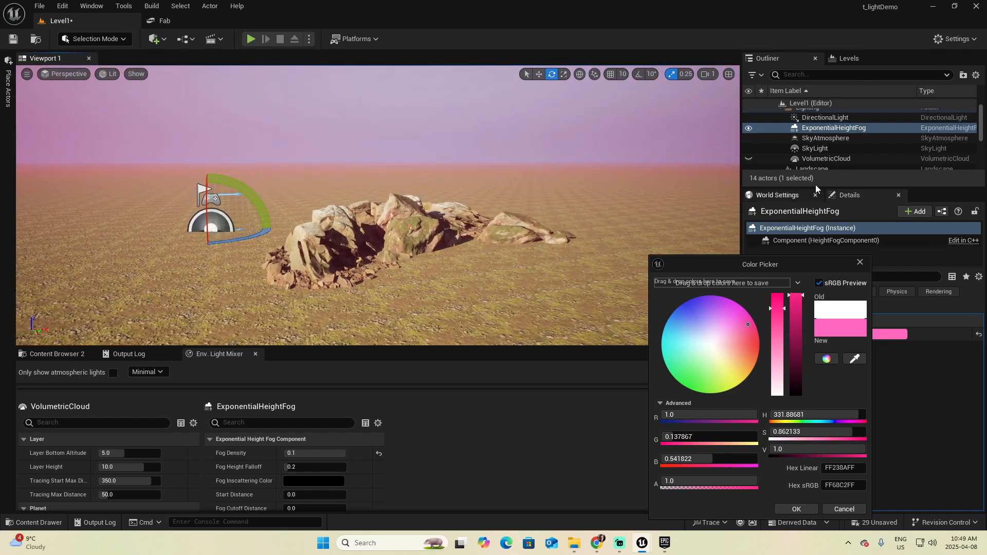
right_drag(457, 257, 401, 244)
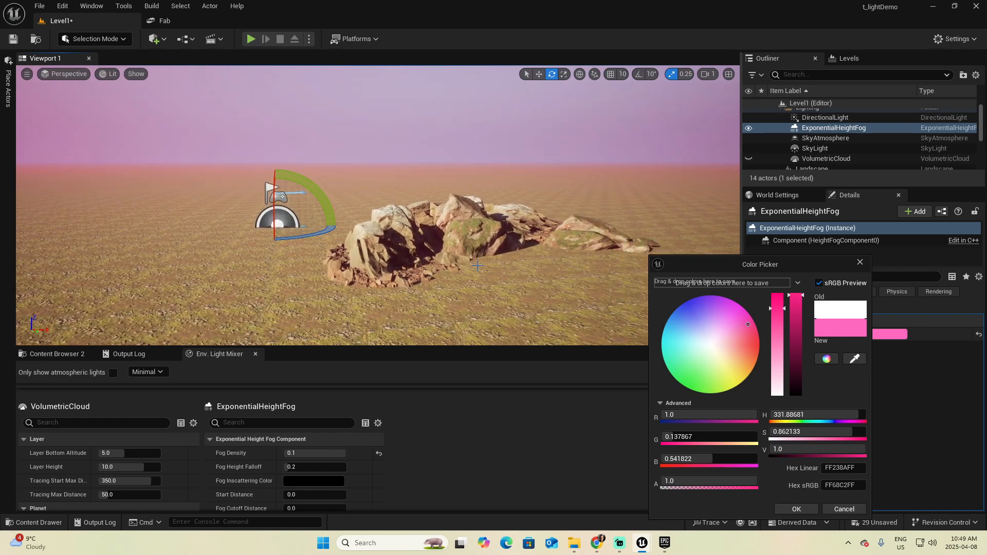
click(844, 509)
Set the volumetric fog Albedo to a mint green with linear hex 51FFD1FF.
click(857, 337)
drag(685, 350, 658, 354)
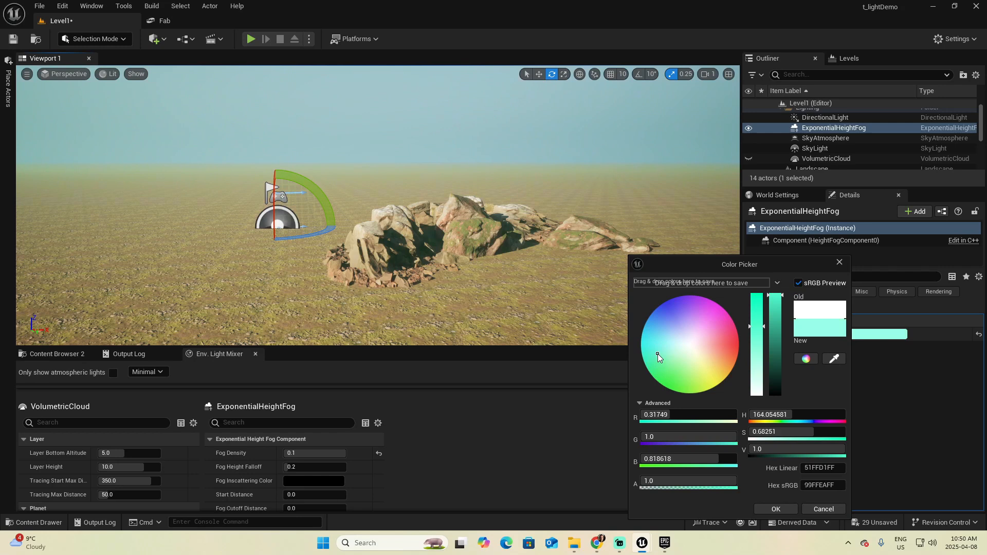
click(777, 511)
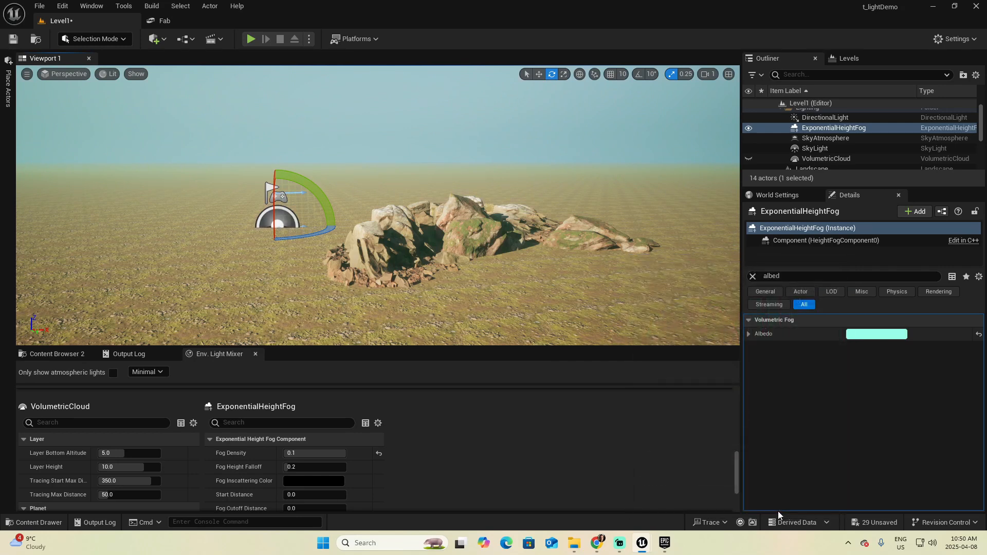
Filter the fog properties for "emissive" and try pale purple and pale green Emissive colours, cancelling the colour change.
click(795, 278)
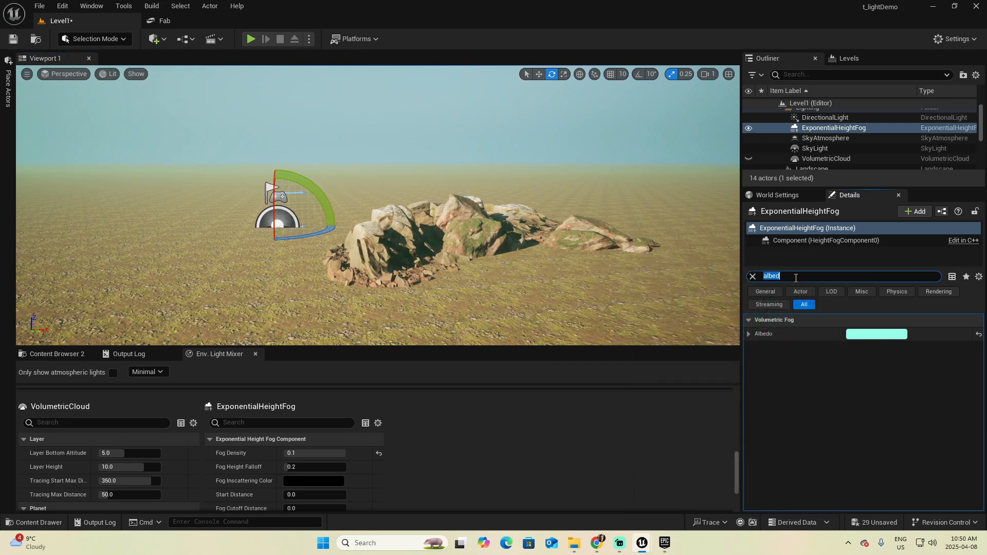
text(emissive)
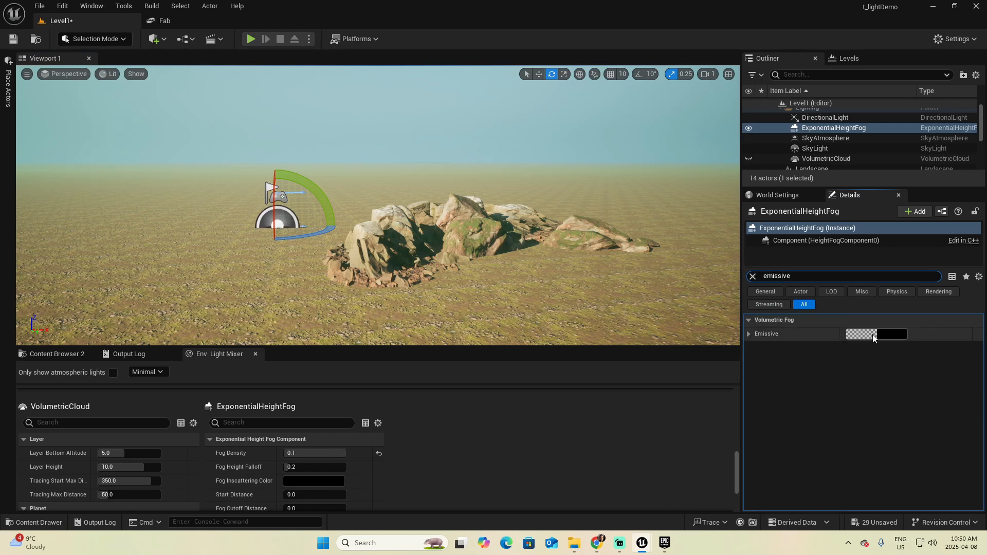
click(892, 334)
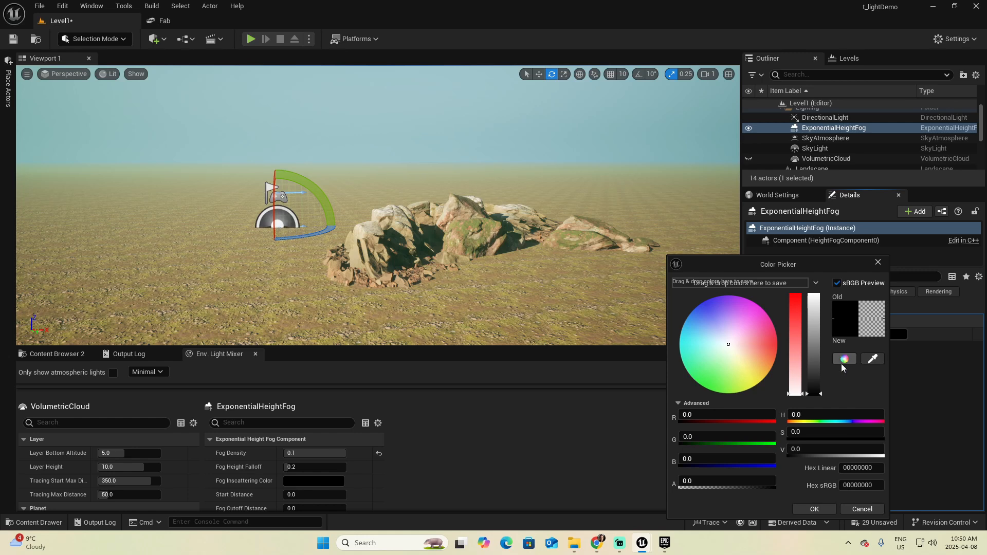
click(724, 345)
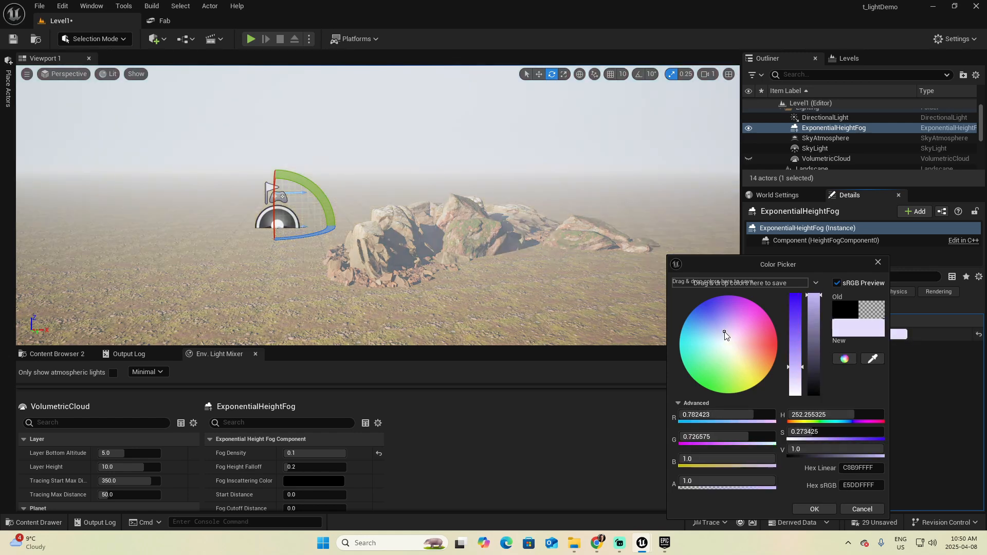
click(714, 362)
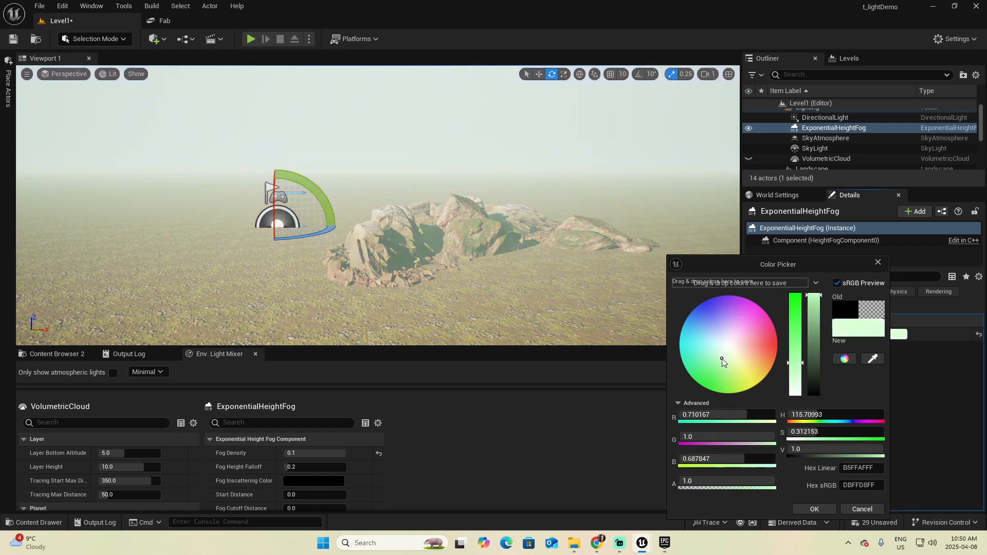
drag(714, 362, 716, 358)
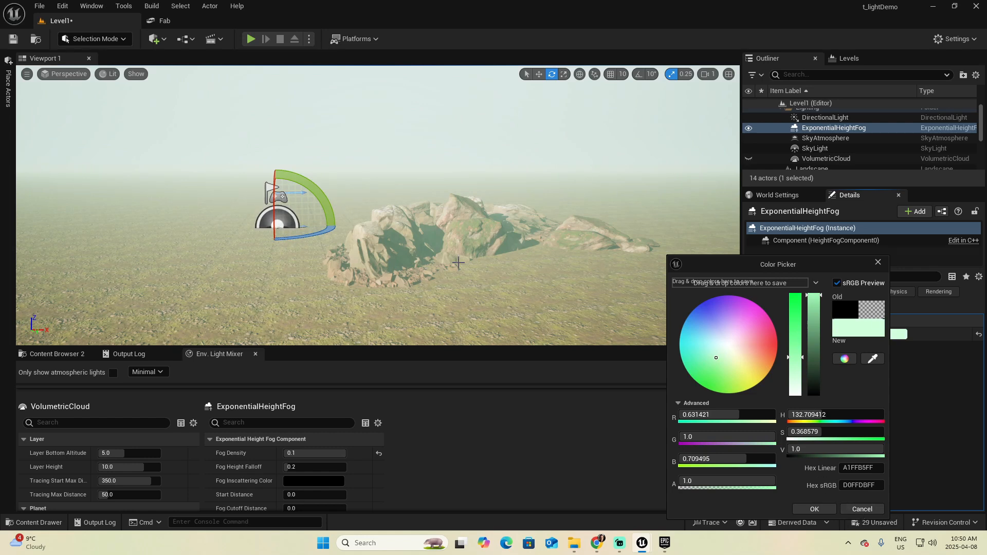
click(864, 508)
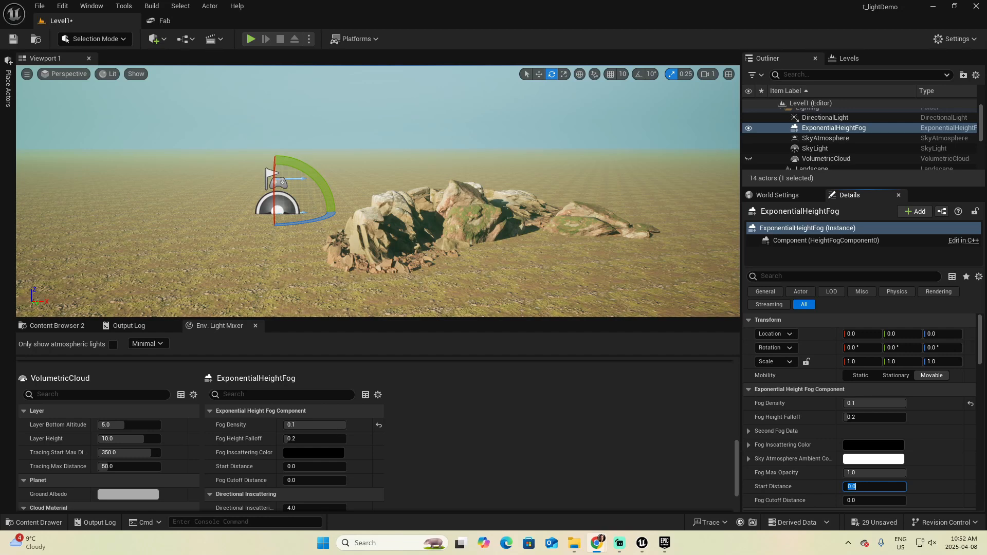
Filter the fog properties for "start dist" and try a Volumetric Fog Start Distance of 1000.
click(786, 276)
text(s)
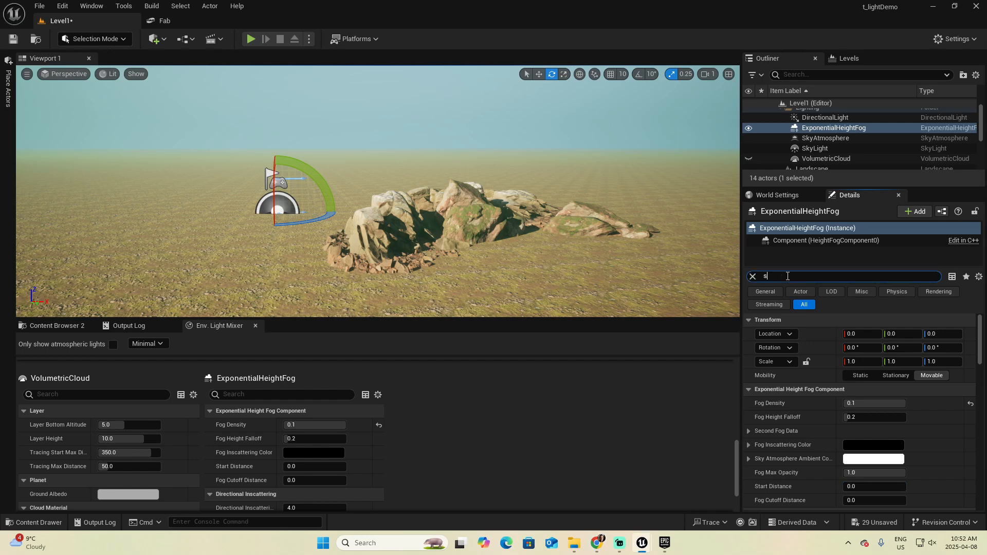
text(tart dist)
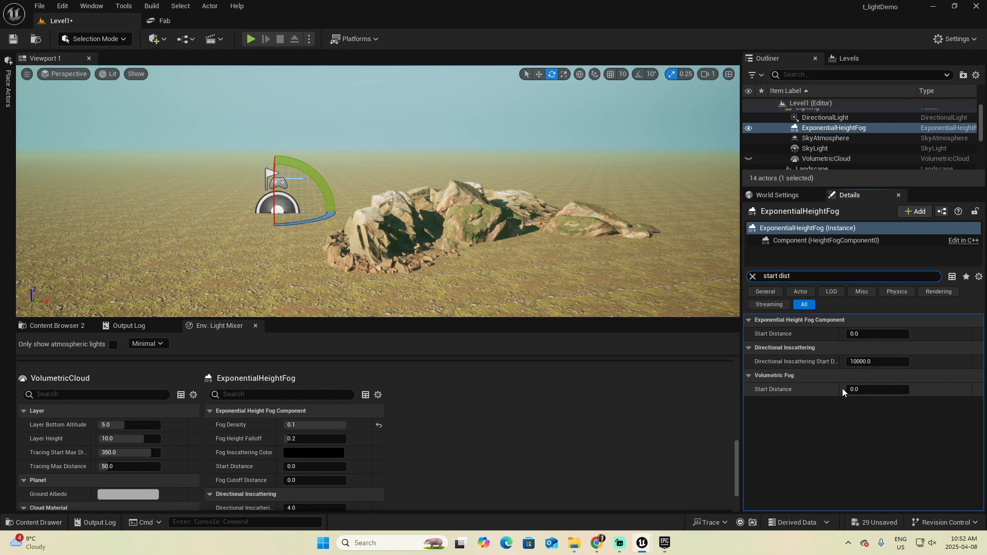
key(s)
right_drag(577, 267, 578, 266)
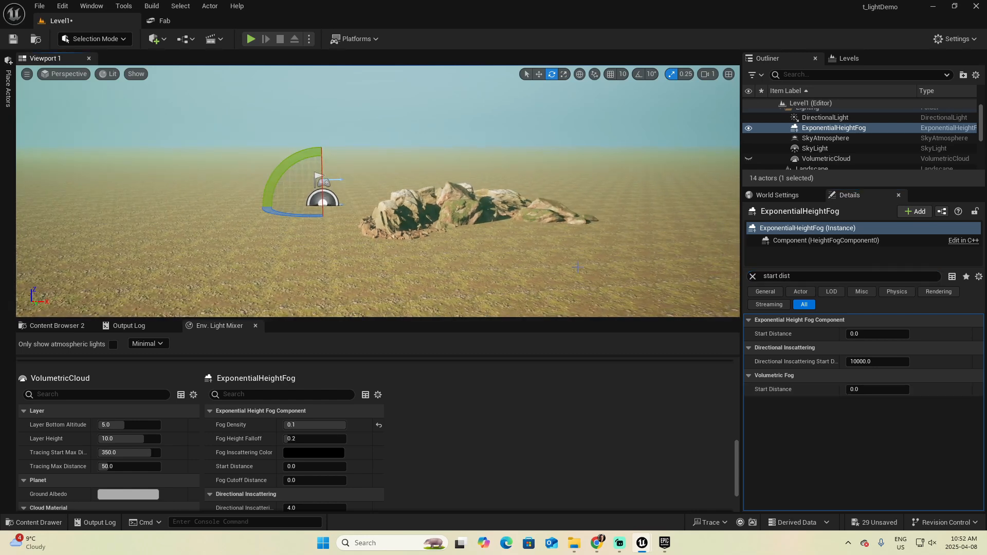
click(865, 391)
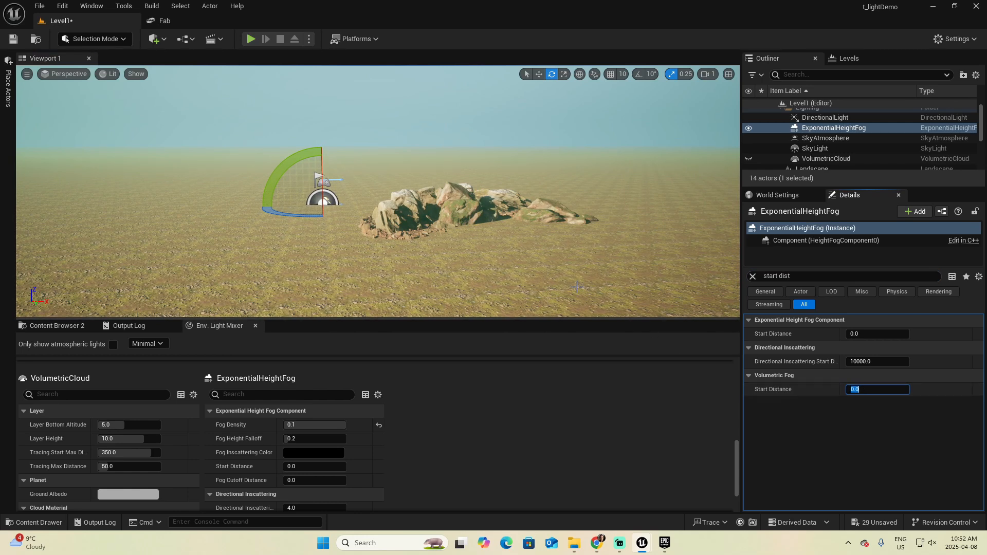
text(1000)
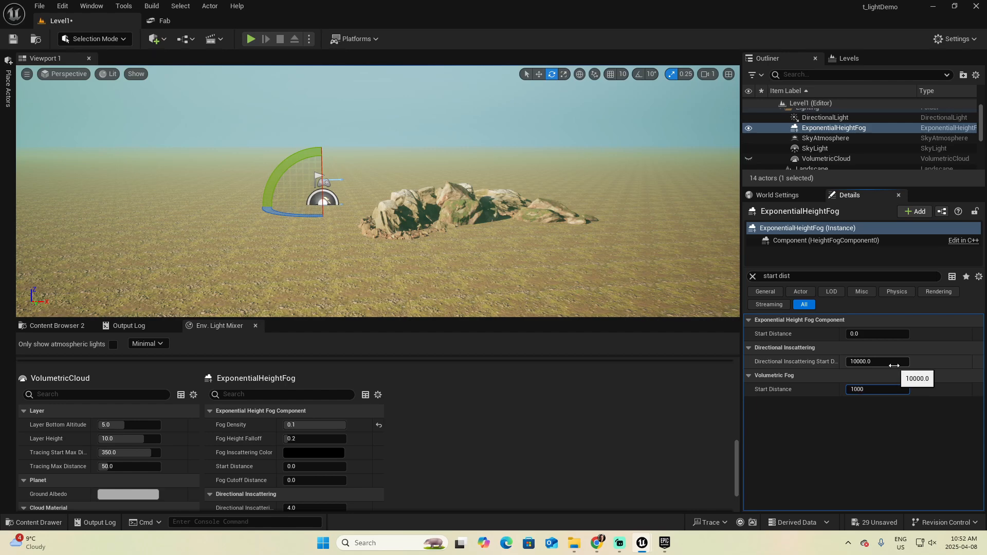
key(Return)
mouse_move(554, 194)
right_down()
mouse_move(503, 191)
mouse_move(566, 192)
mouse_move(478, 195)
mouse_move(547, 193)
right_up()
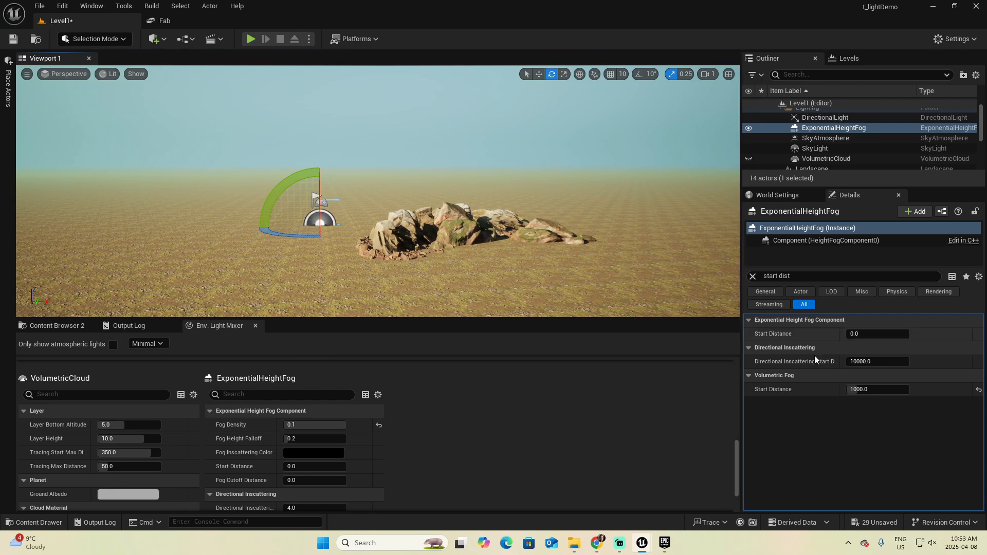
Set the Volumetric Fog Start Distance to 300 and view the fog around the rocks.
click(881, 390)
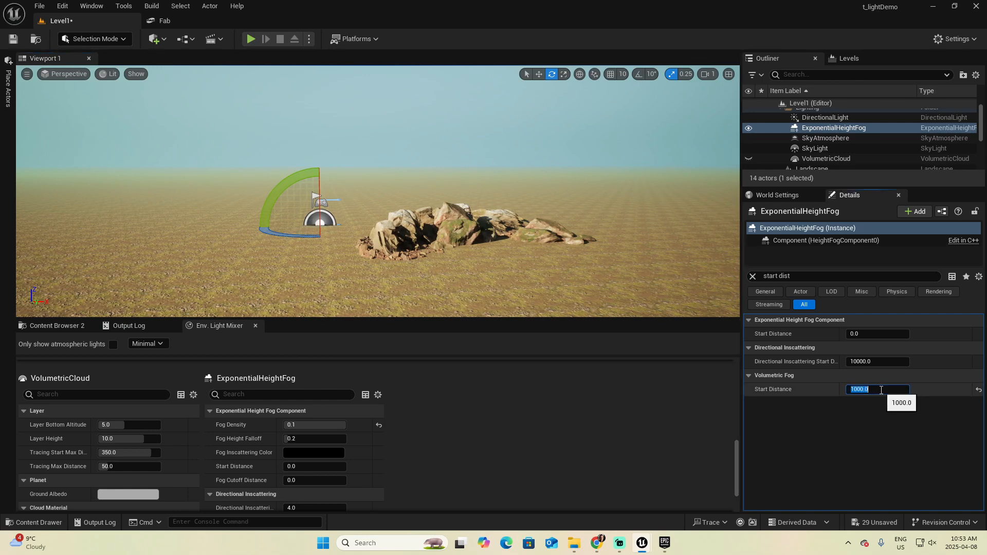
text(300)
key(Return)
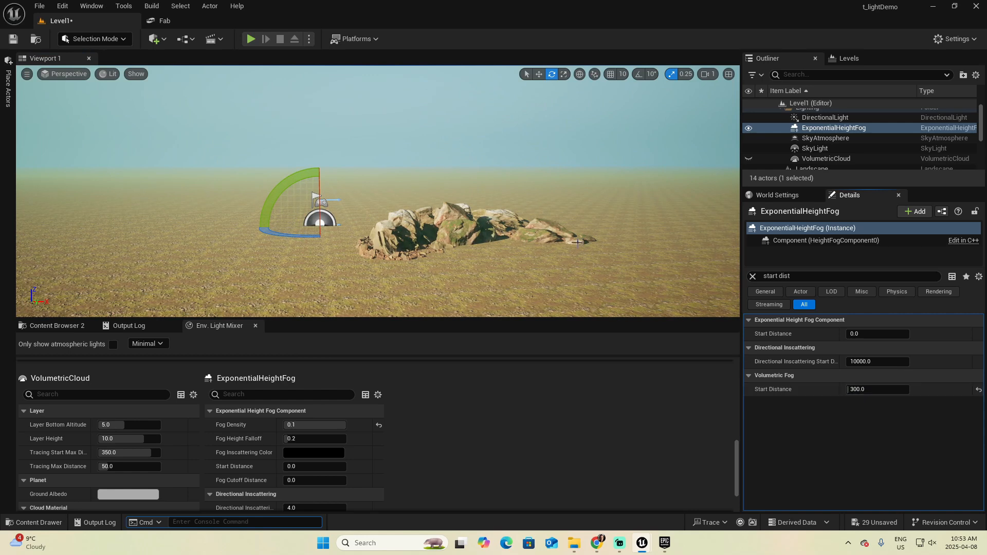
mouse_move(503, 291)
right_down()
mouse_move(503, 360)
mouse_move(504, 296)
right_up()
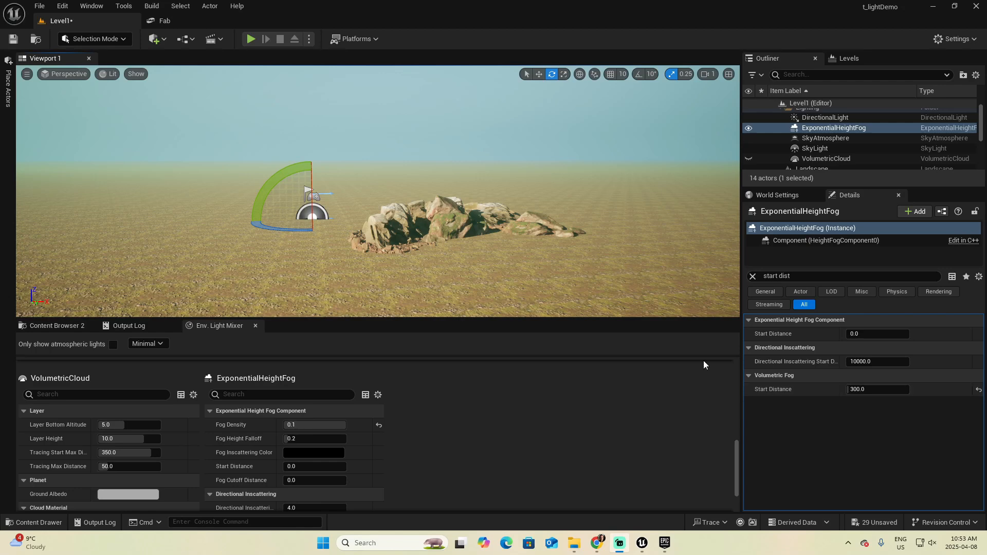
mouse_move(528, 236)
right_down()
mouse_move(529, 301)
mouse_move(528, 236)
right_up()
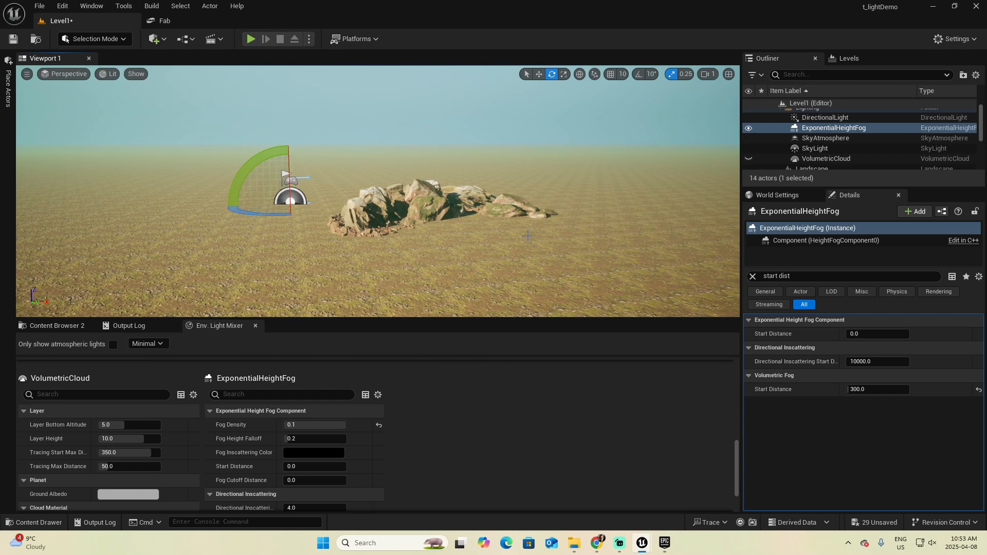
Filter the properties for "volumetric fog" and try a View Distance of 100000, restoring the default 6000.
click(798, 277)
text(v)
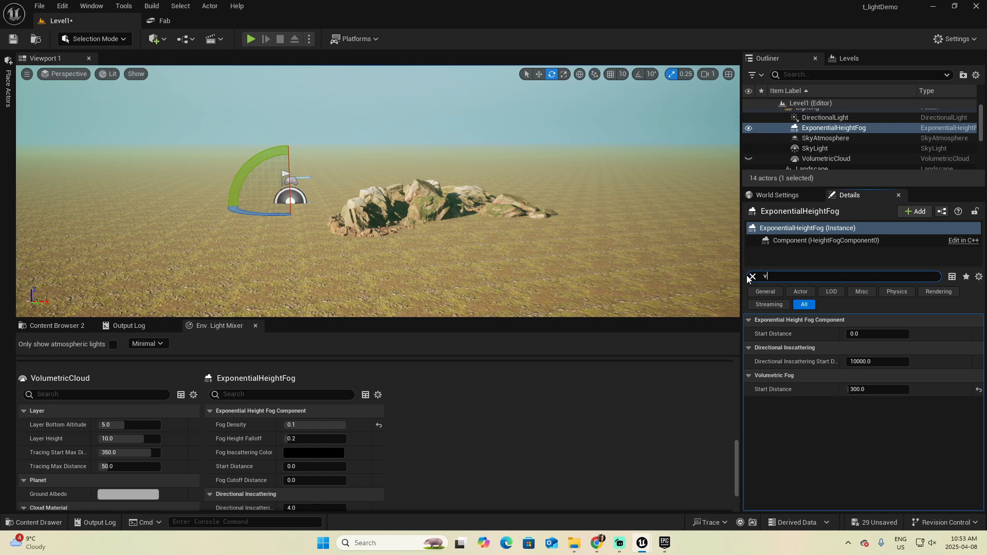
text(olumetric fog)
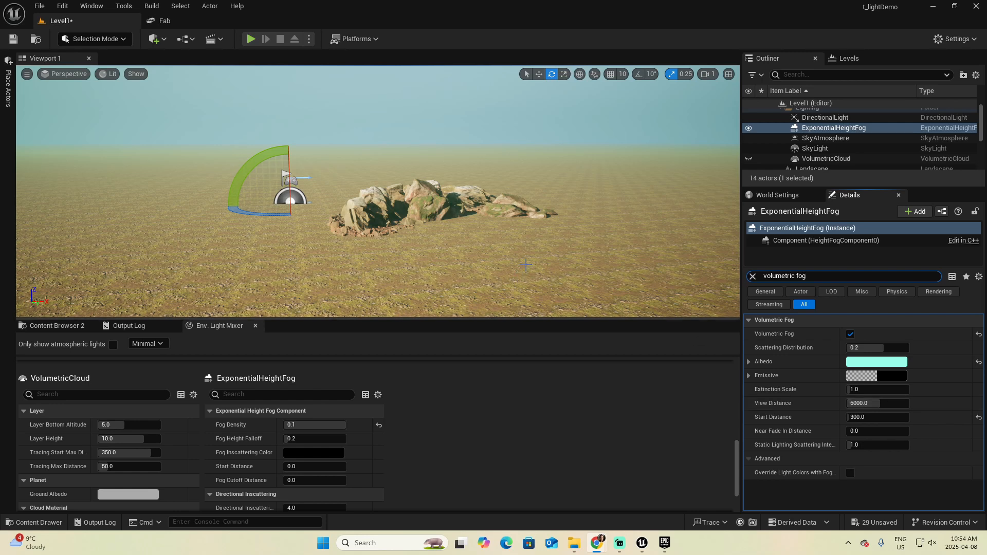
mouse_move(668, 267)
right_down()
mouse_move(663, 256)
mouse_move(662, 267)
right_up()
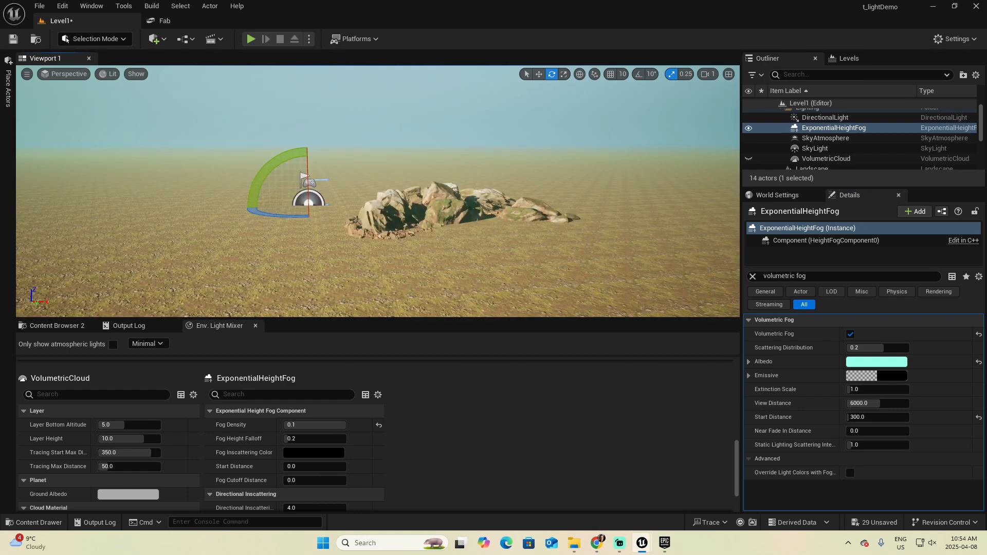
click(907, 403)
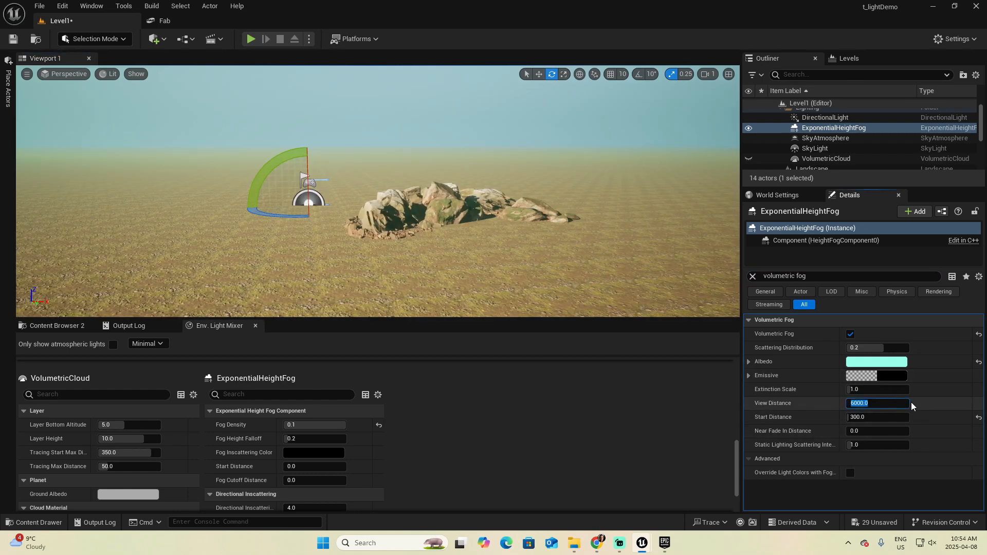
text(100000)
key(Tab)
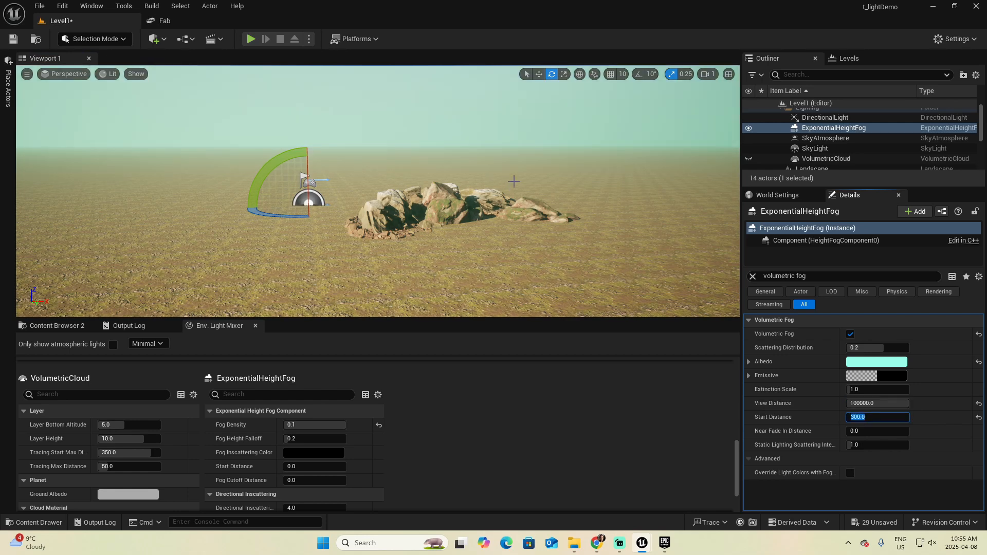
click(977, 405)
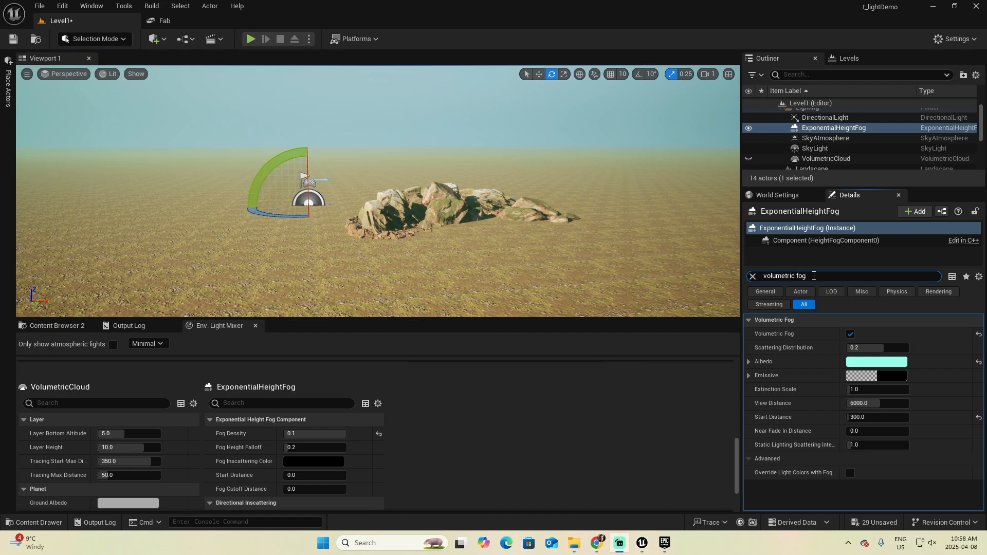
Filter the fog properties for "fog cutoff" and try a different Fog Cutoff Distance, restoring it to 0.
drag(813, 276, 740, 280)
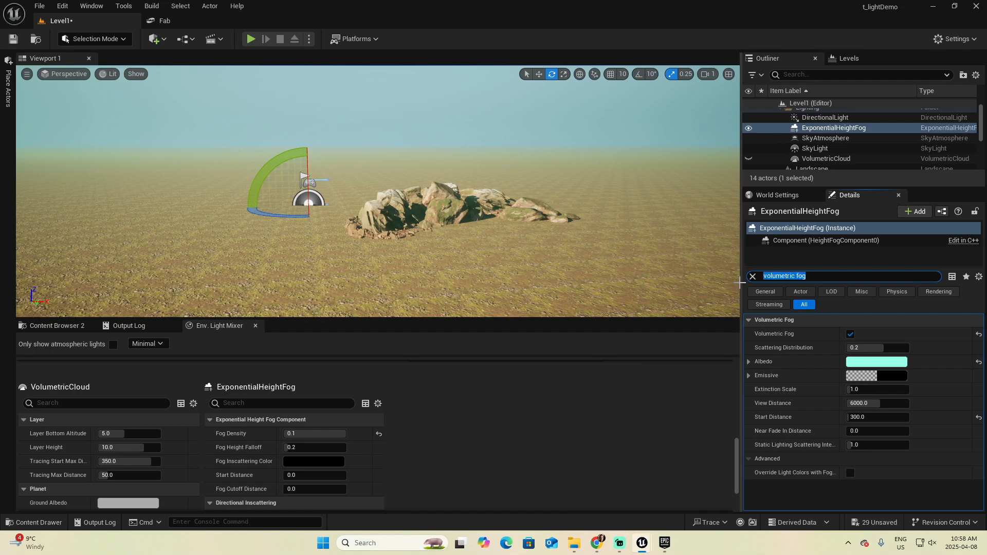
text(fog cutoff)
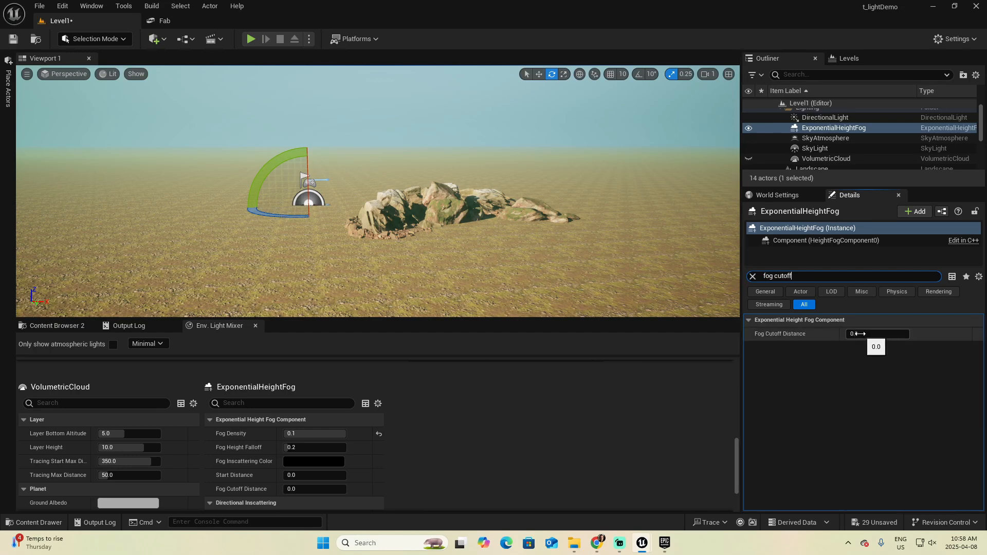
drag(859, 333, 907, 334)
text(0)
key(Return)
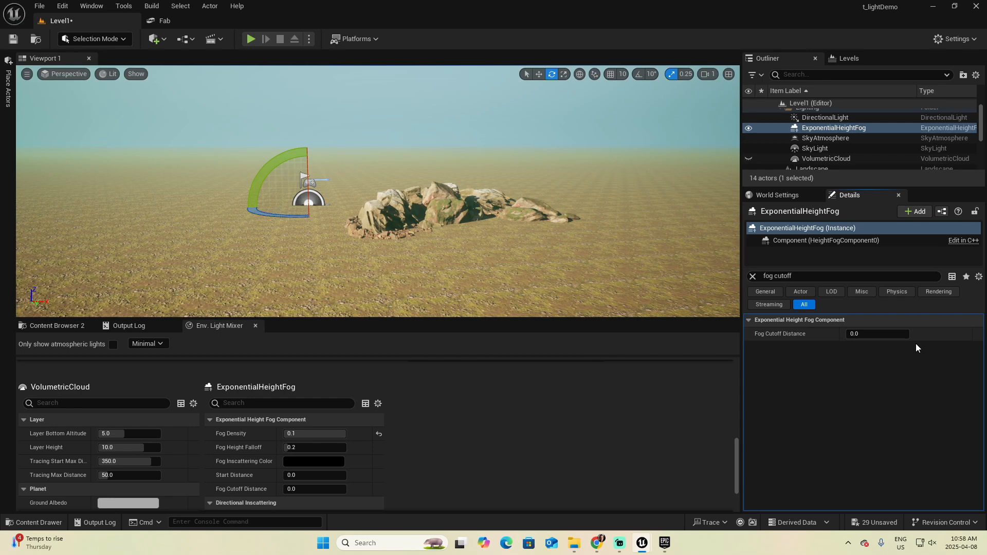
Make the VolumetricCloud visible again, select the SkyAtmosphere and clear its property filter.
click(749, 158)
mouse_move(614, 205)
right_down()
mouse_move(624, 173)
mouse_move(621, 189)
right_up()
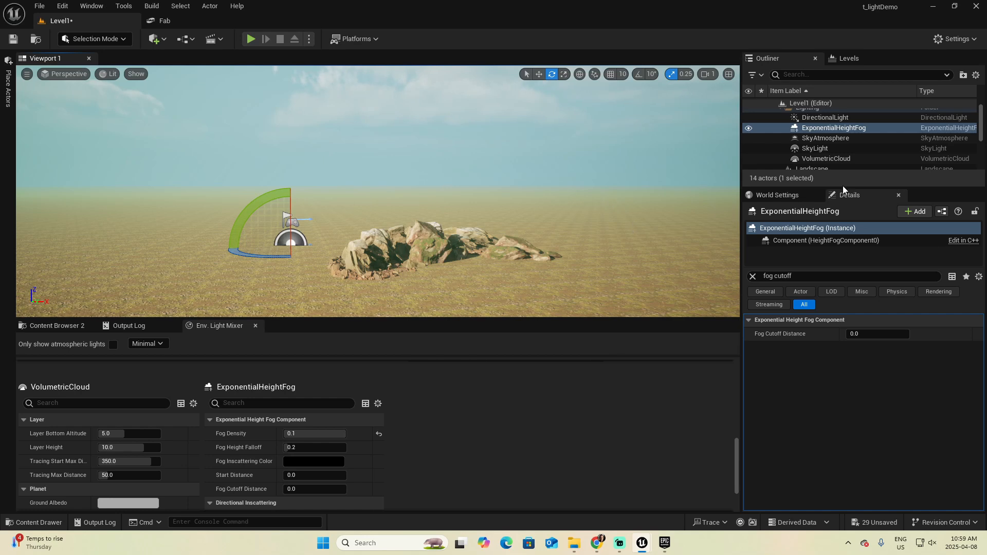
click(835, 137)
right_drag(693, 174, 658, 152)
click(752, 276)
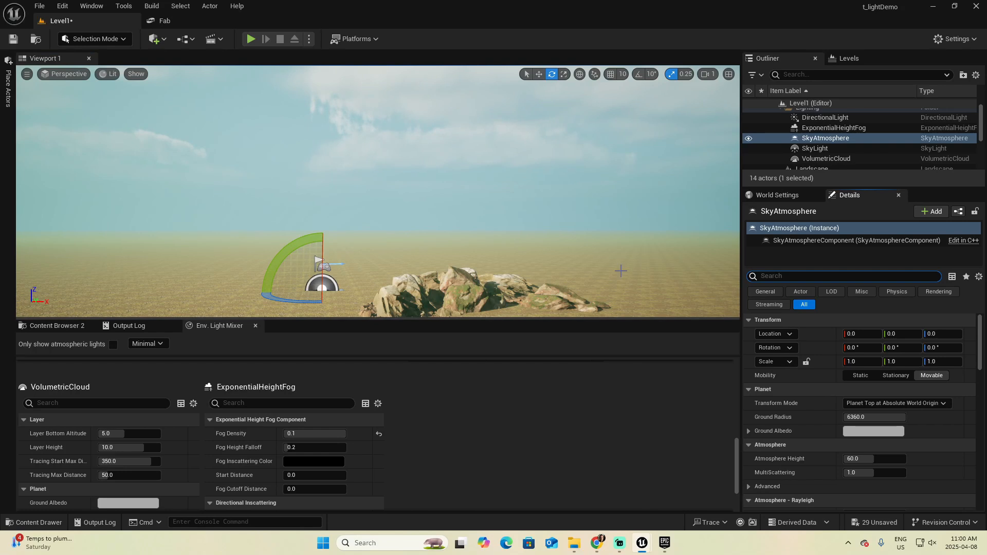
right_drag(628, 296, 627, 311)
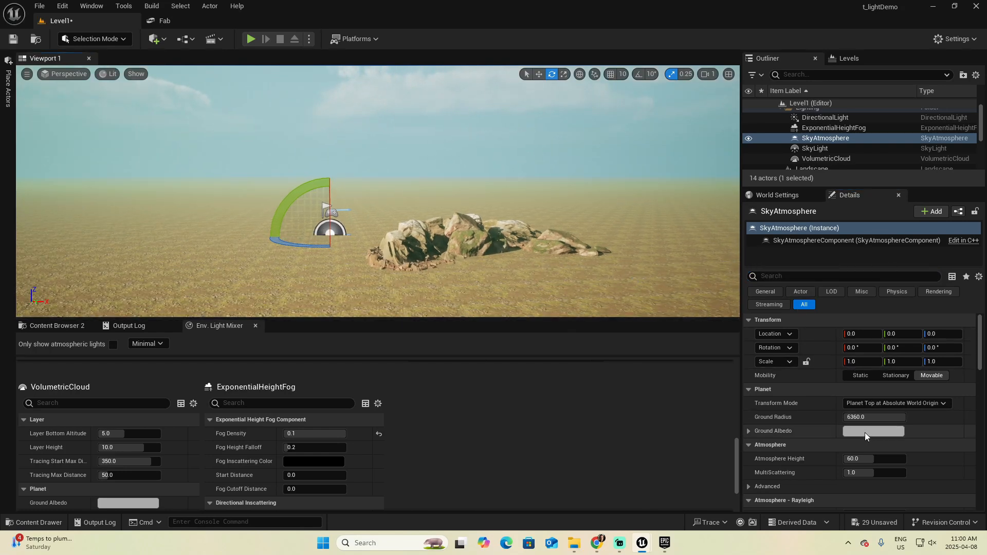
Try a tan Ground Albedo colour (hex sRGB AA9C63FF) for the sky atmosphere, cancelling the colour change.
click(866, 432)
mouse_move(451, 218)
right_down()
mouse_move(450, 200)
mouse_move(450, 218)
right_up()
drag(687, 335, 724, 369)
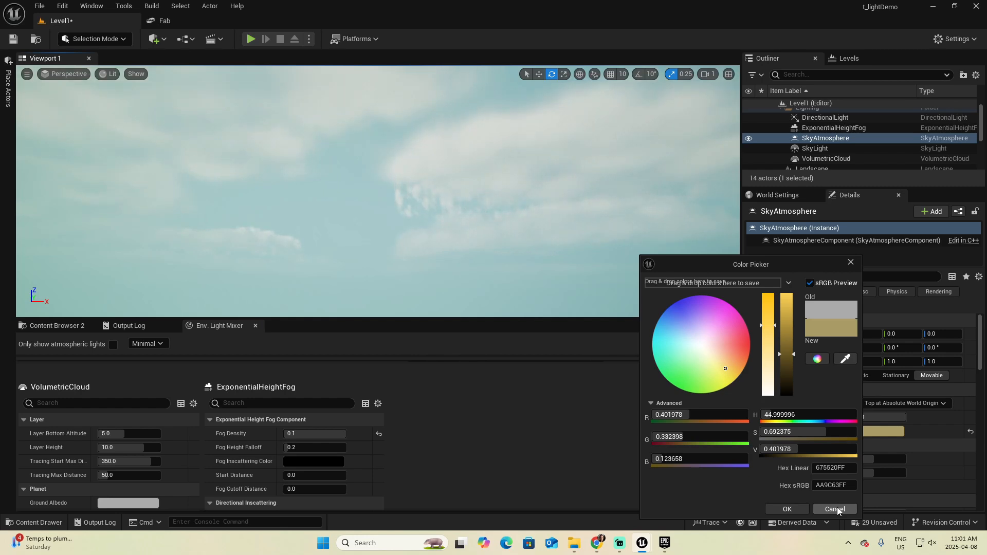
click(835, 509)
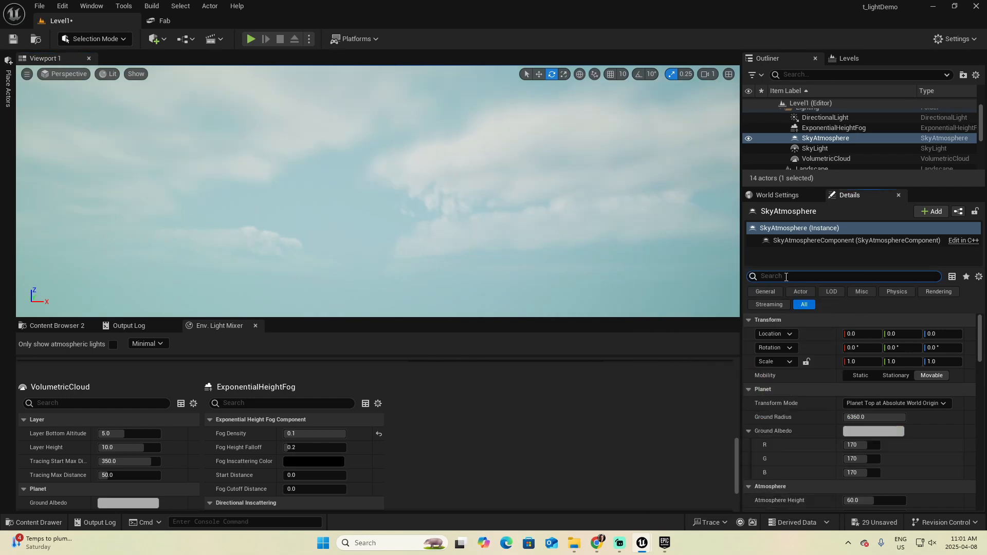
Filter the sky atmosphere properties for "rayleigh" and try a different Rayleigh Scattering colour, cancelling the change.
text(rayleigh)
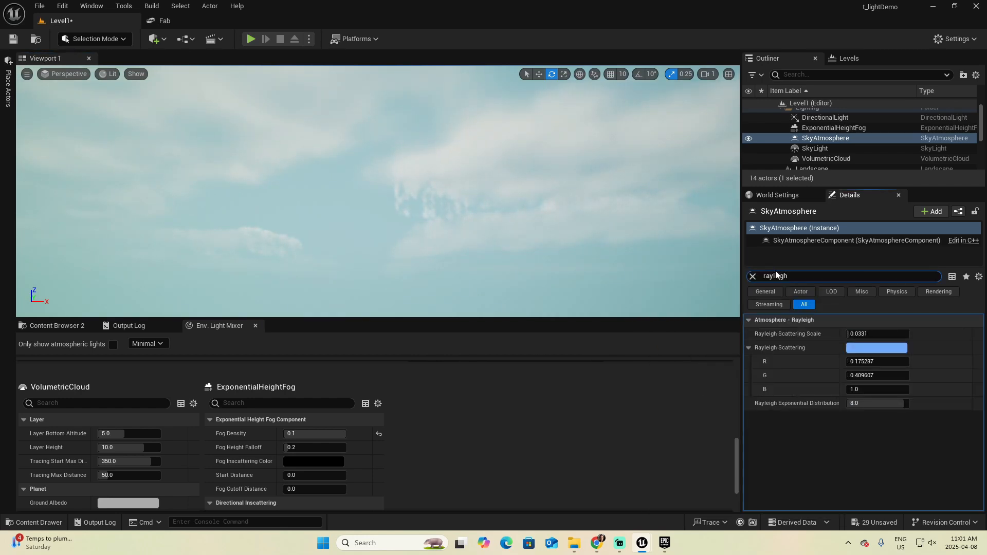
click(876, 348)
drag(690, 355, 705, 349)
right_drag(545, 272, 545, 308)
click(829, 507)
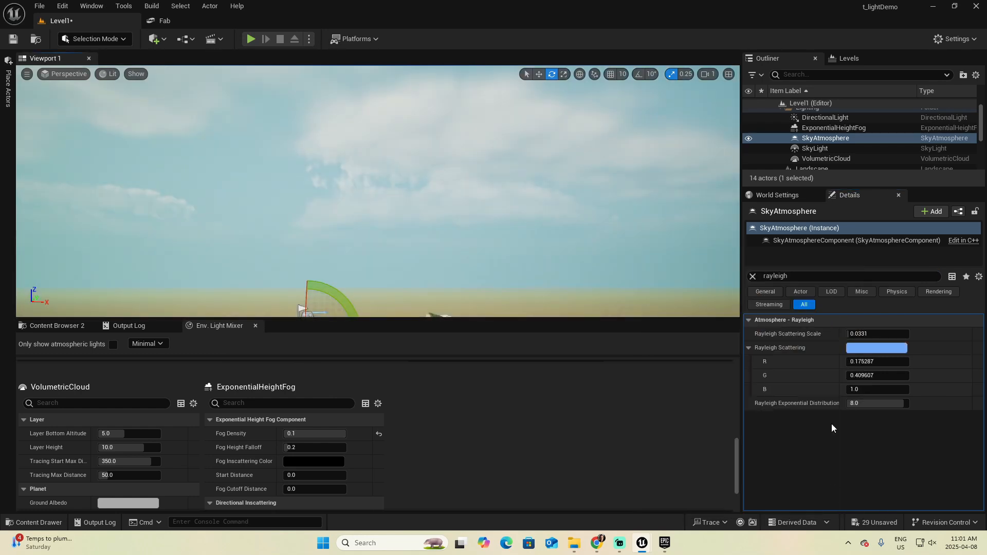
Try pale blue (hex sRGB E6F2FFFF) and warm yellow (FFDF7EFF) Rayleigh Scattering colours, cancelling the change.
click(874, 348)
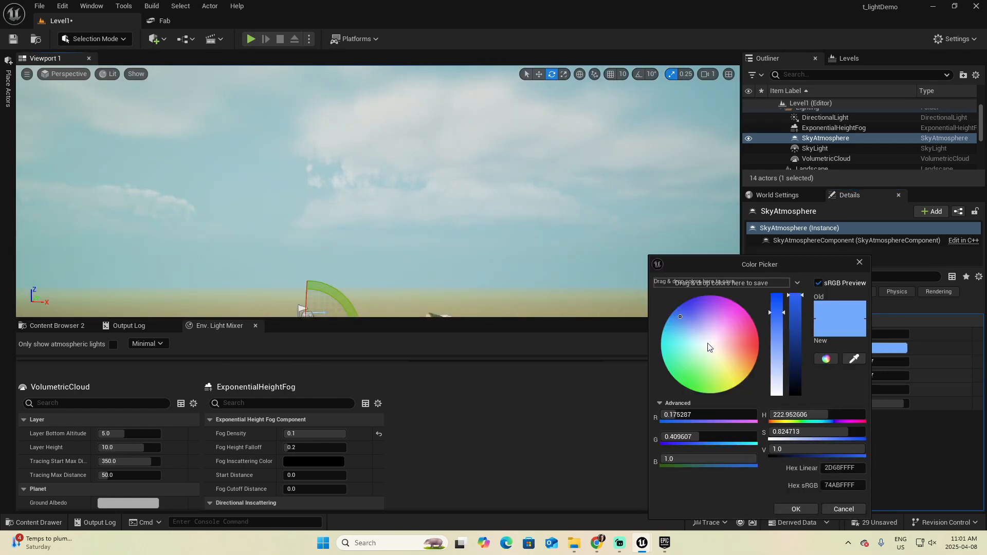
drag(681, 318, 701, 340)
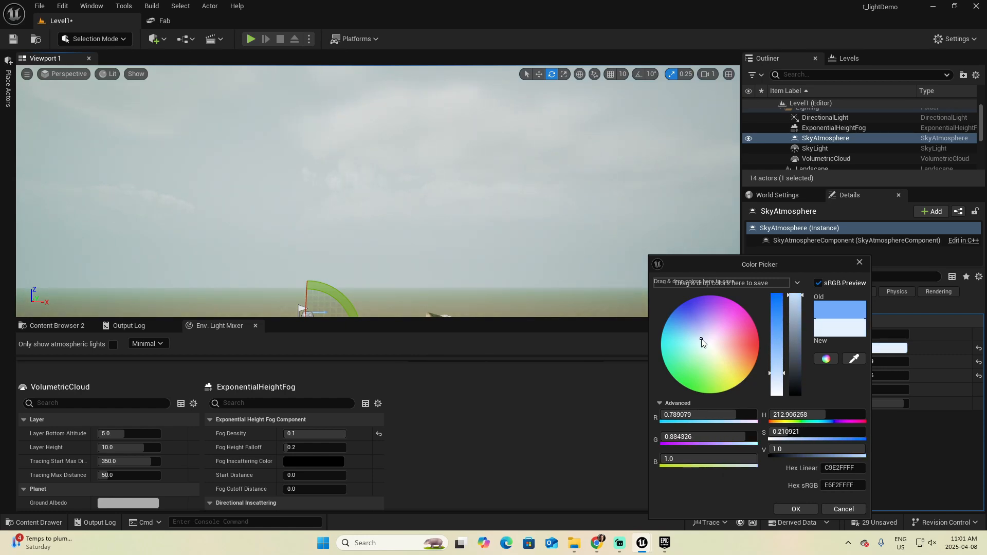
drag(701, 340, 739, 369)
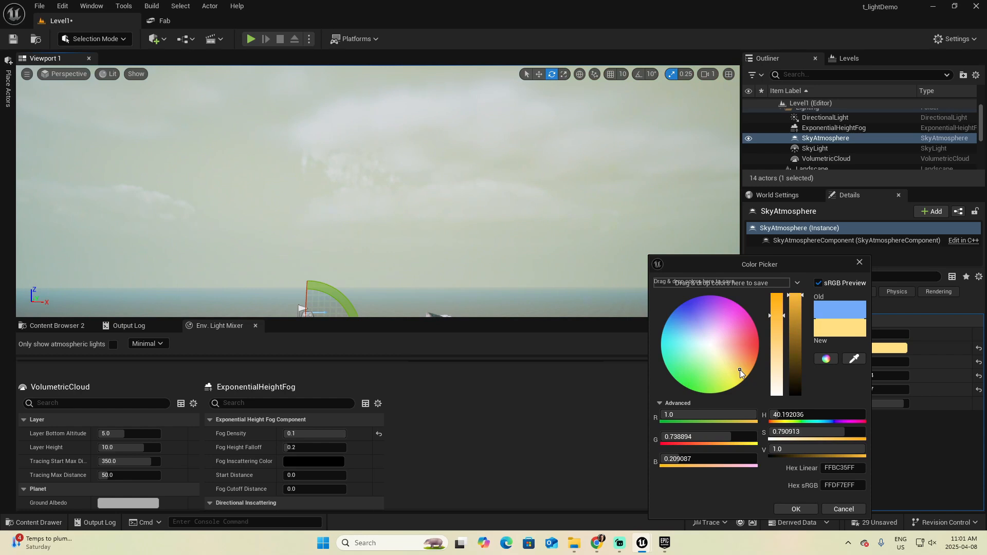
click(849, 509)
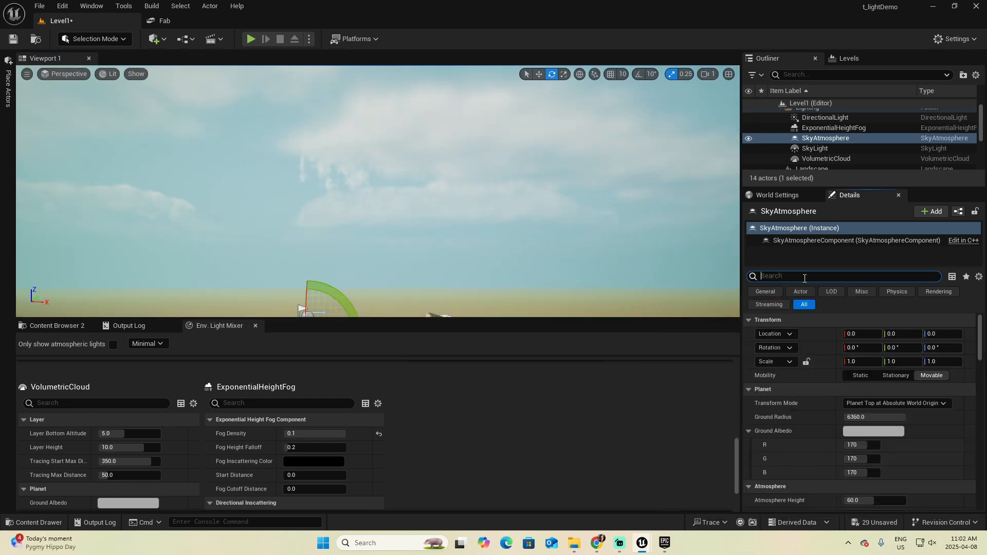
Filter the sky atmosphere properties for "sky lumina" and shift the Sky Luminance Factor to a pinkish purple (hex sRGB F7A0FFFF).
text(sky lumina)
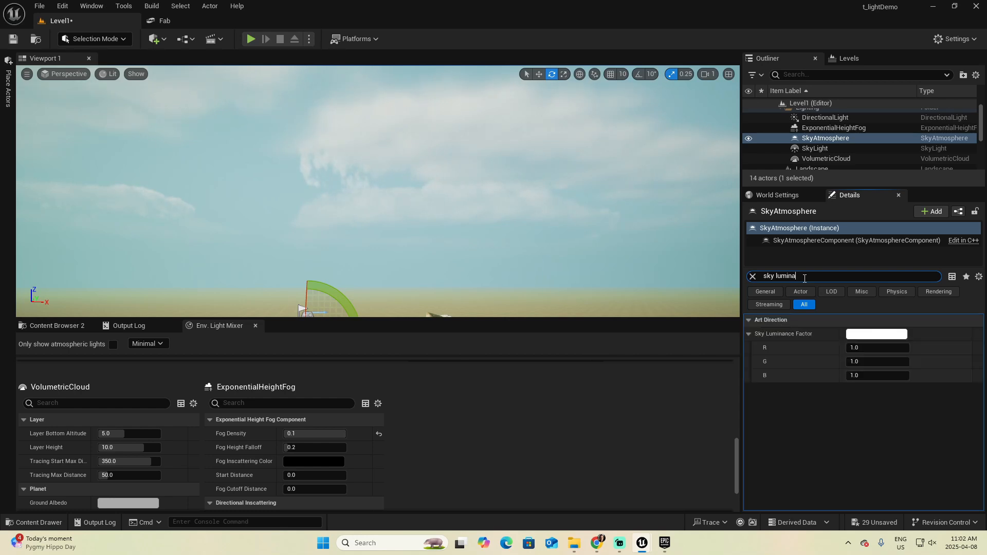
click(876, 334)
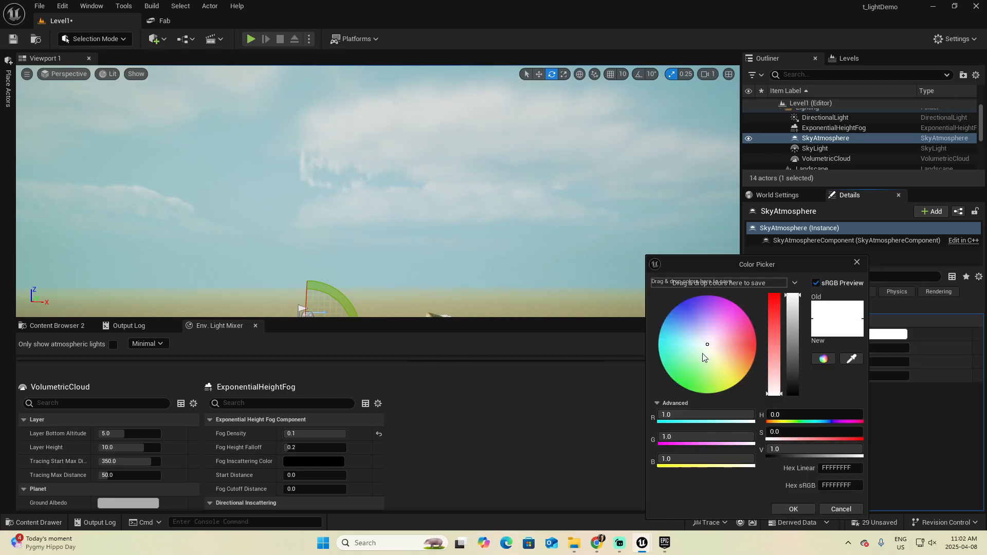
click(690, 371)
drag(690, 371, 720, 316)
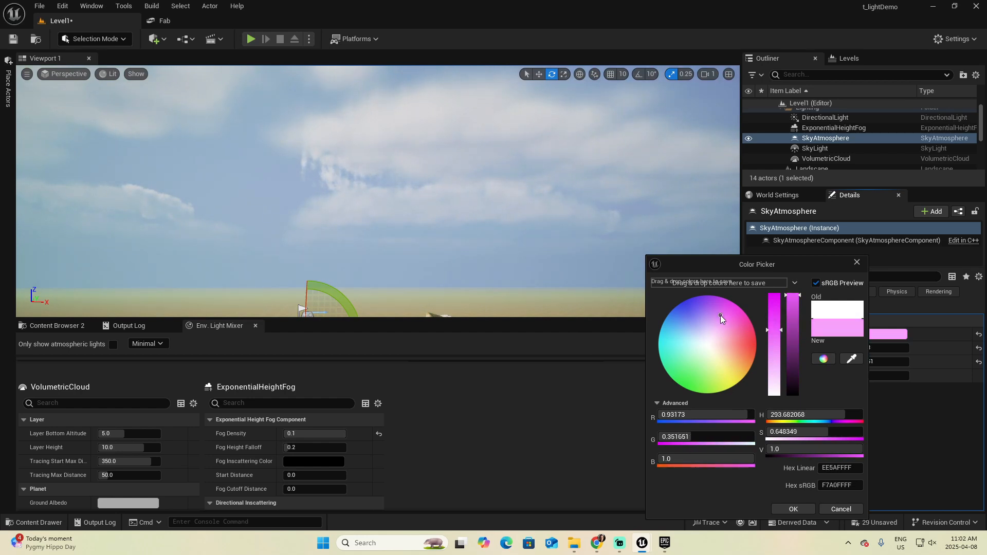